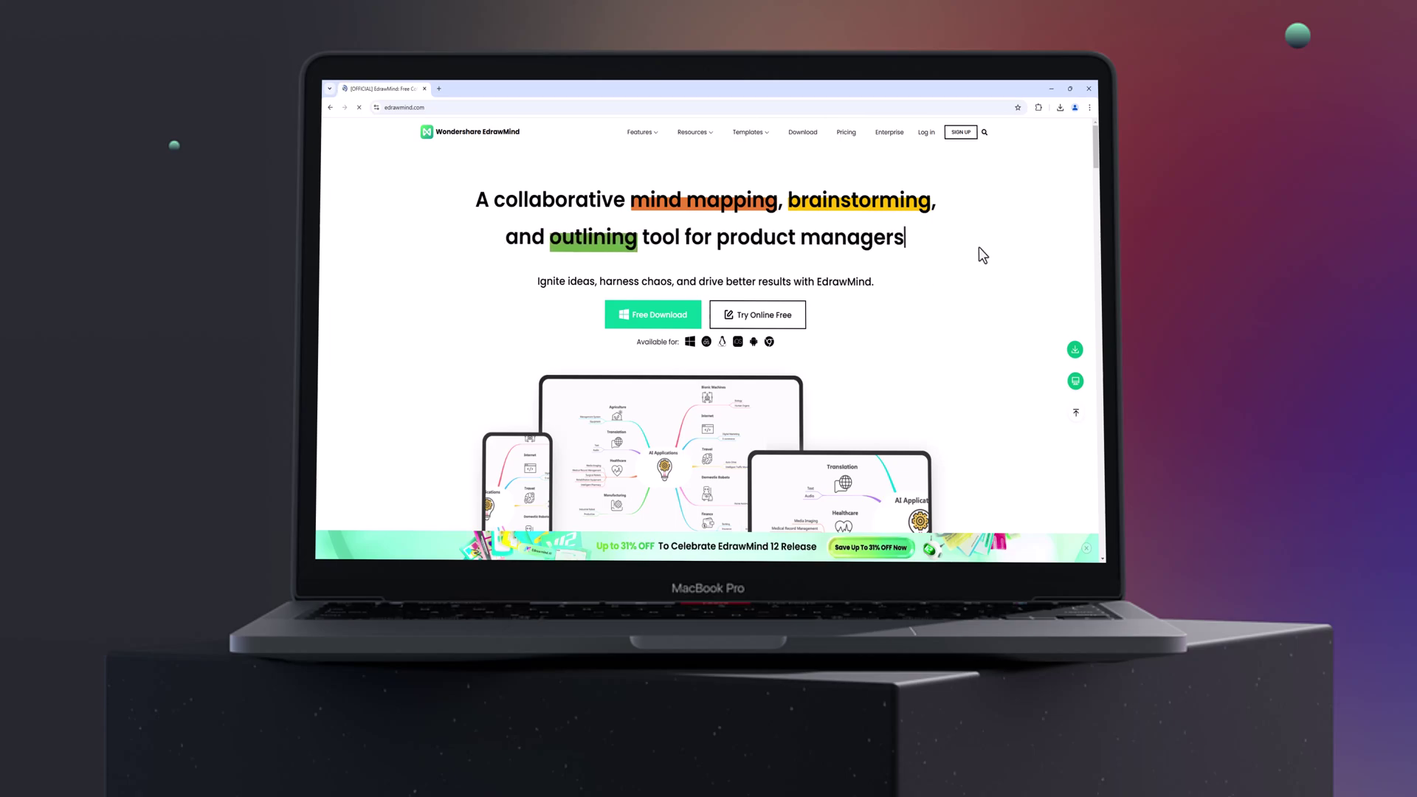
scroll(978, 246, "down", 3)
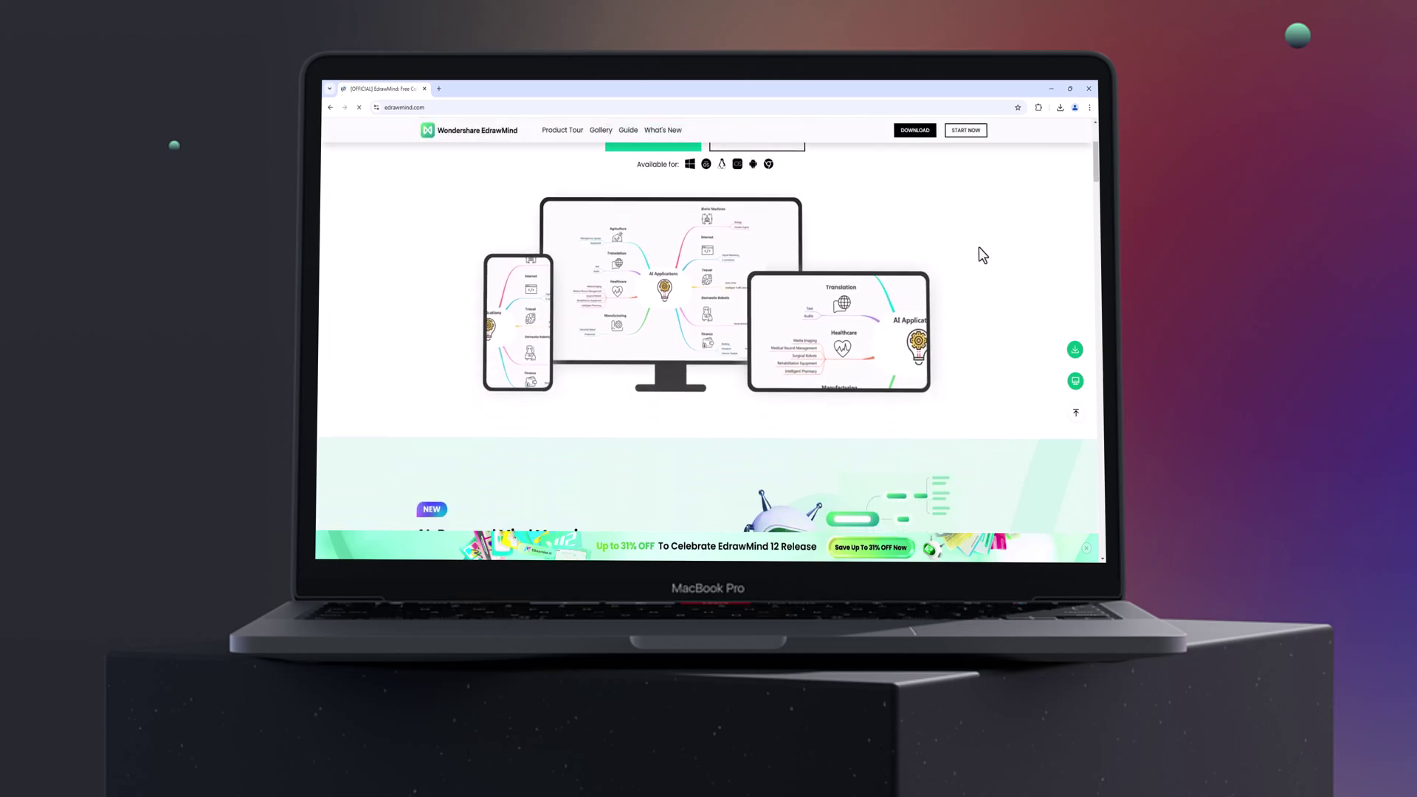
scroll(978, 249, "down", 3)
scroll(978, 248, "down", 3)
scroll(979, 248, "down", 1)
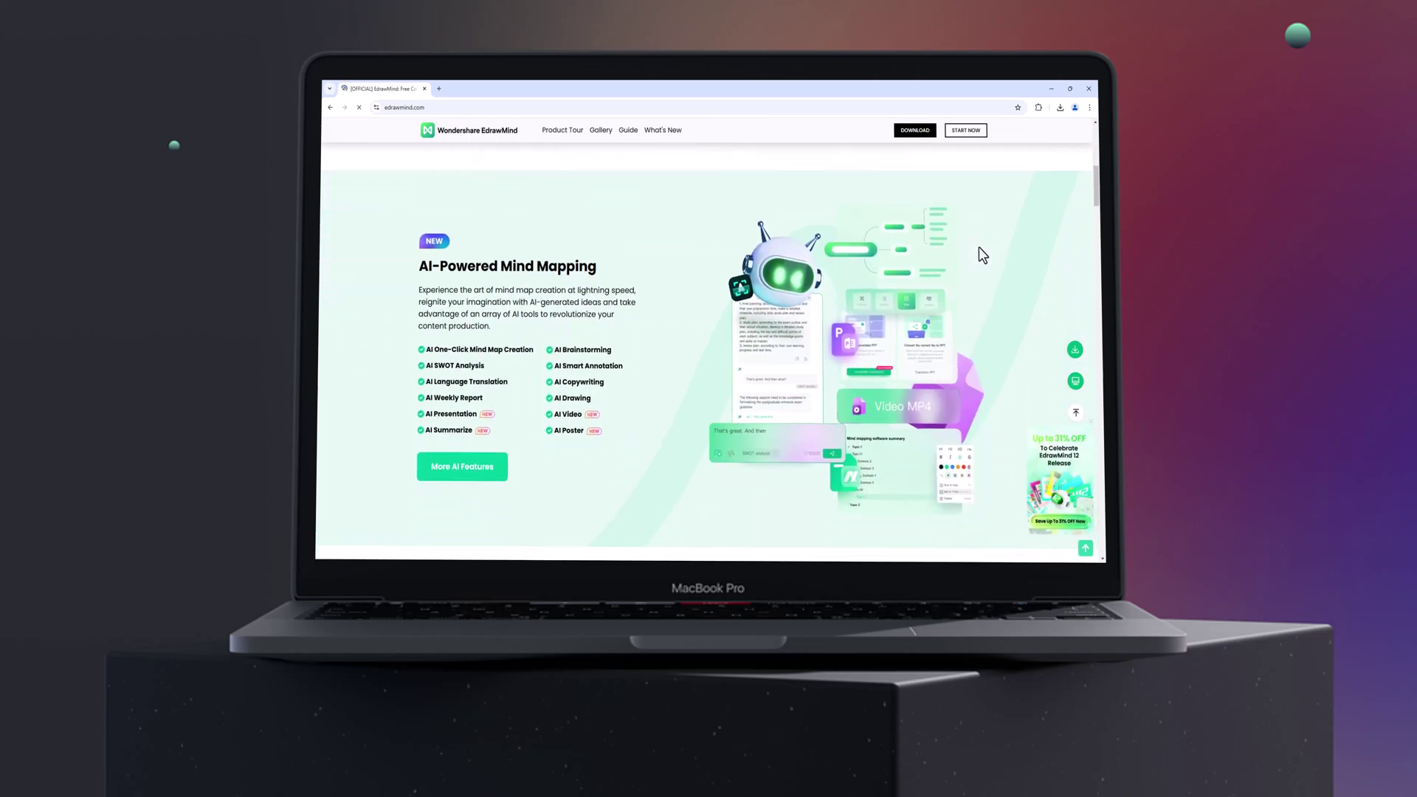
scroll(979, 256, "down", 1)
scroll(979, 255, "down", 2)
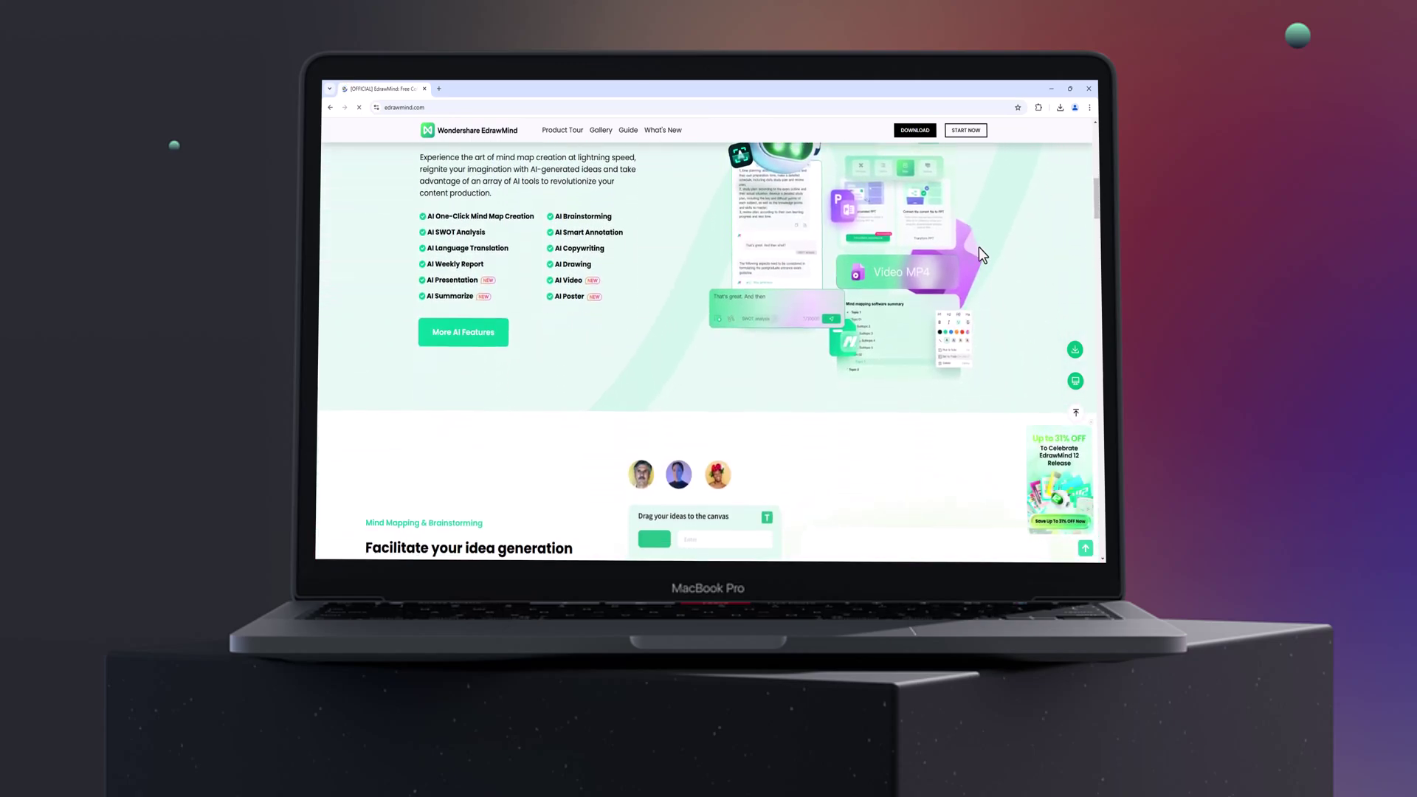
scroll(978, 255, "down", 2)
scroll(979, 256, "down", 2)
scroll(979, 255, "down", 2)
scroll(979, 255, "down", 1)
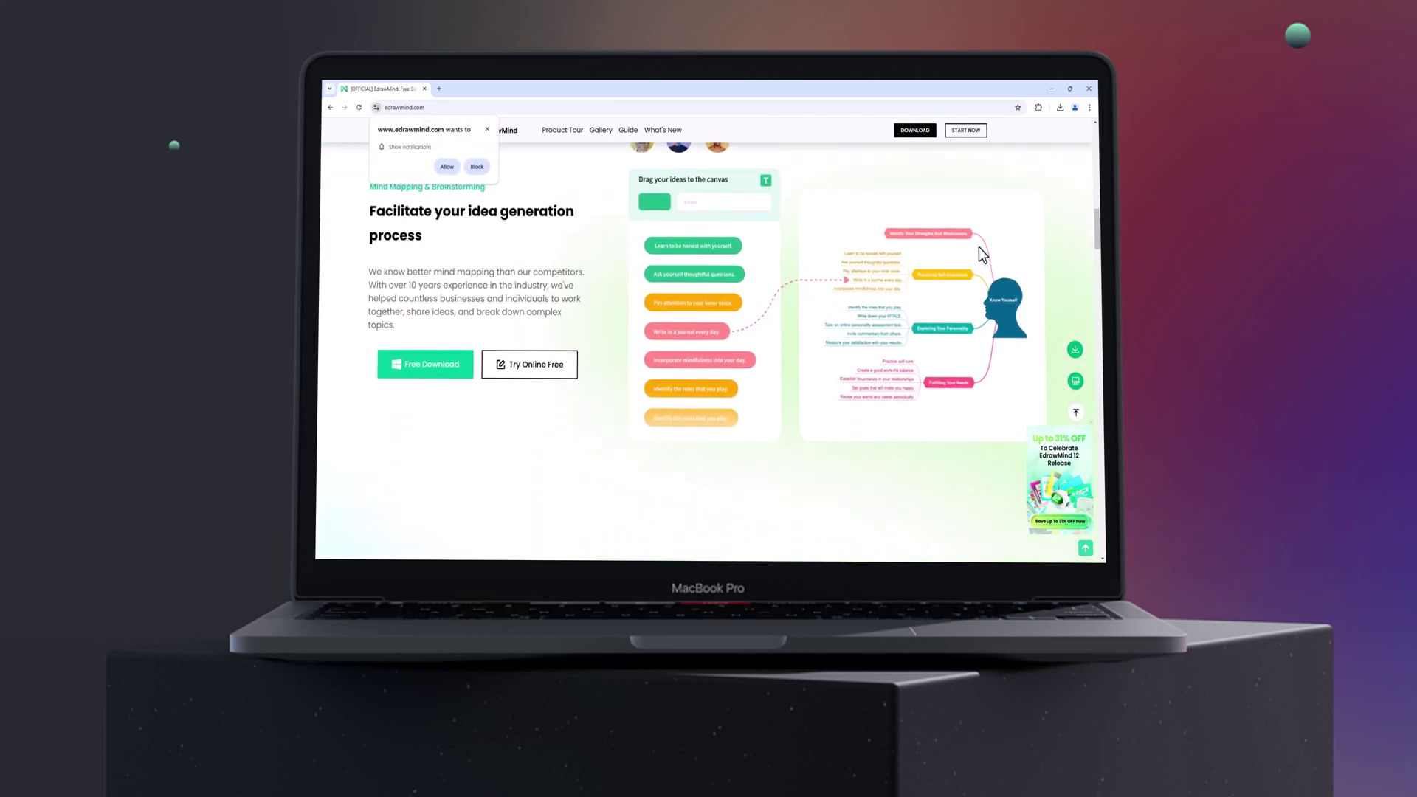
scroll(979, 255, "down", 1)
scroll(779, 248, "up", 1)
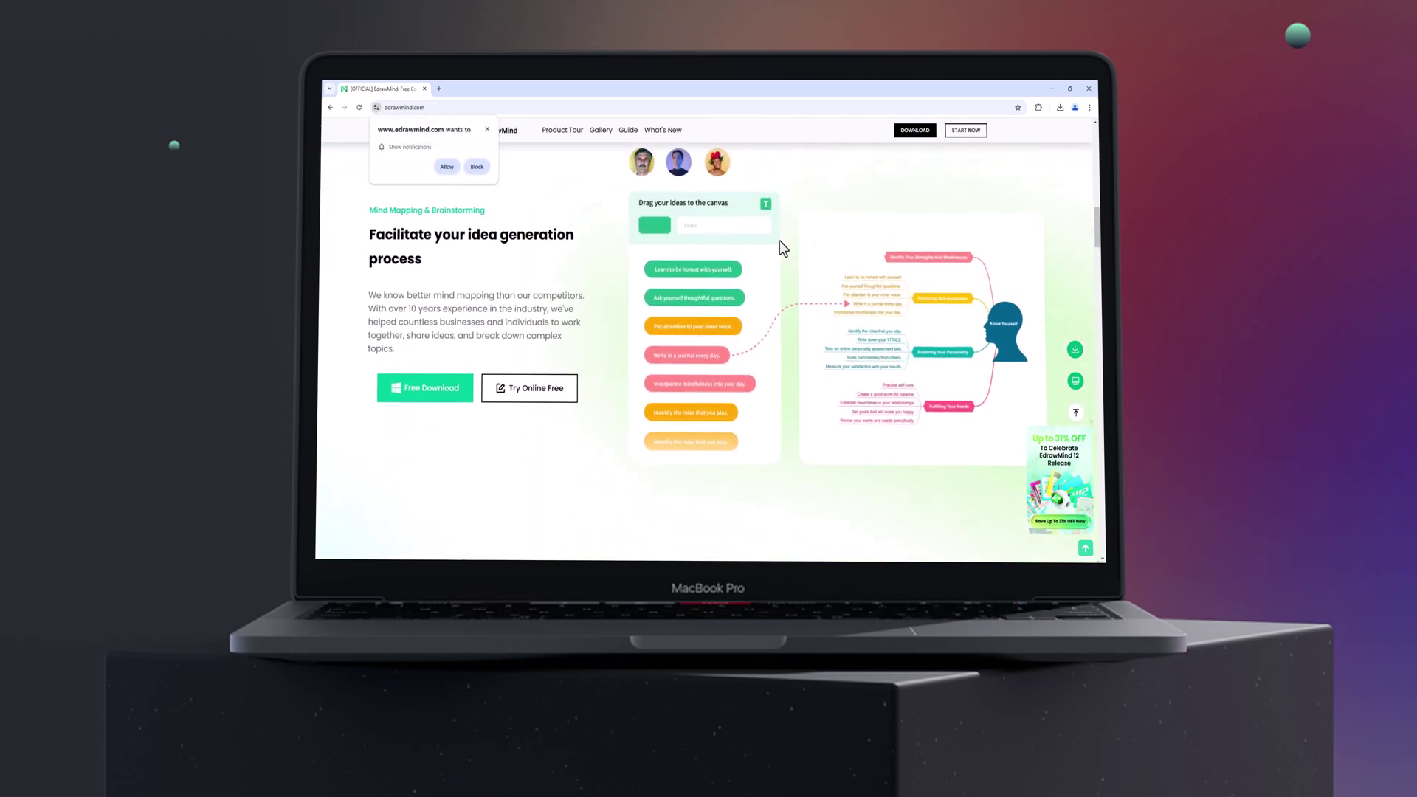
Step: Block site notifications and preview the Timelines, Fun & Games and Brainstorming templates
left_click(477, 167)
scroll(622, 254, "down", 3)
scroll(622, 260, "down", 3)
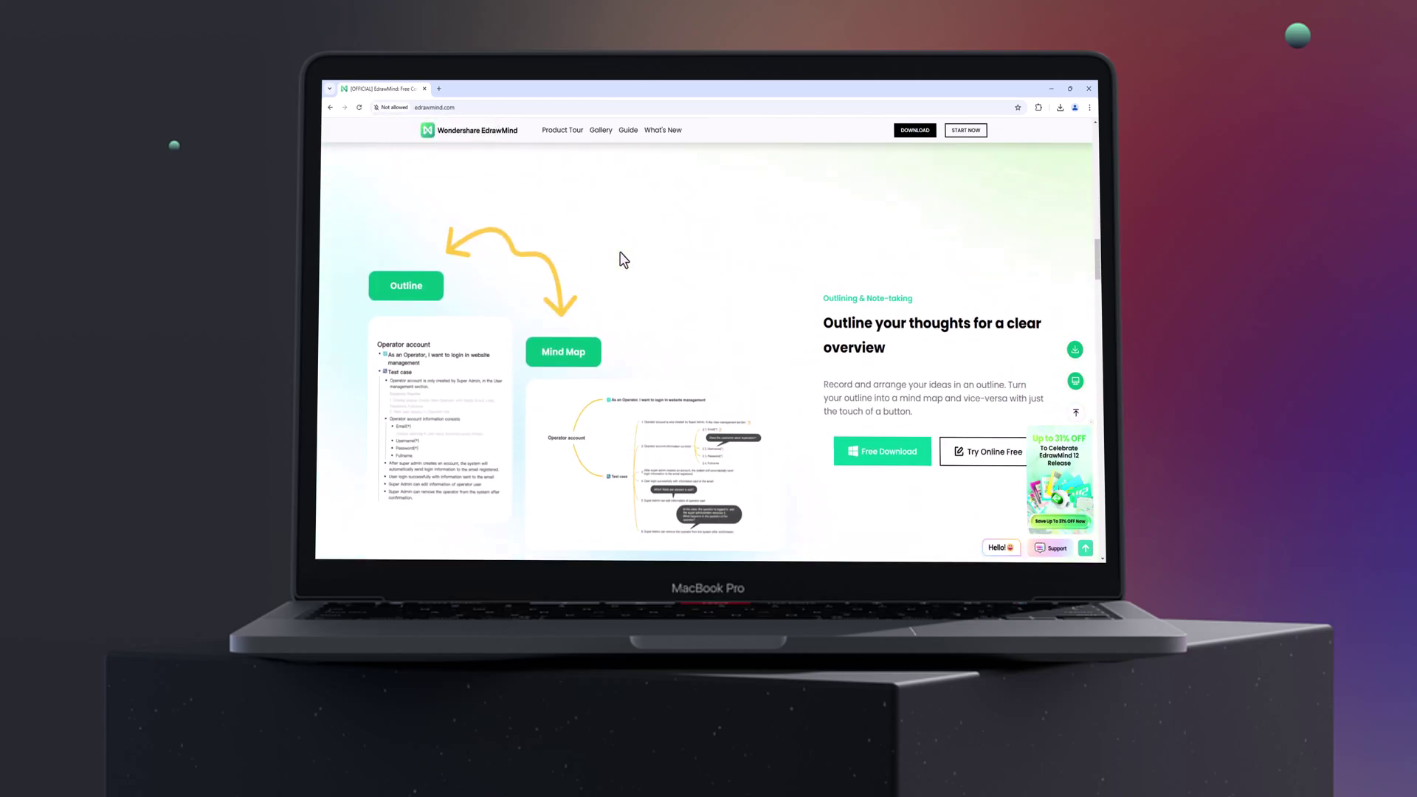
scroll(623, 260, "down", 3)
scroll(622, 259, "down", 3)
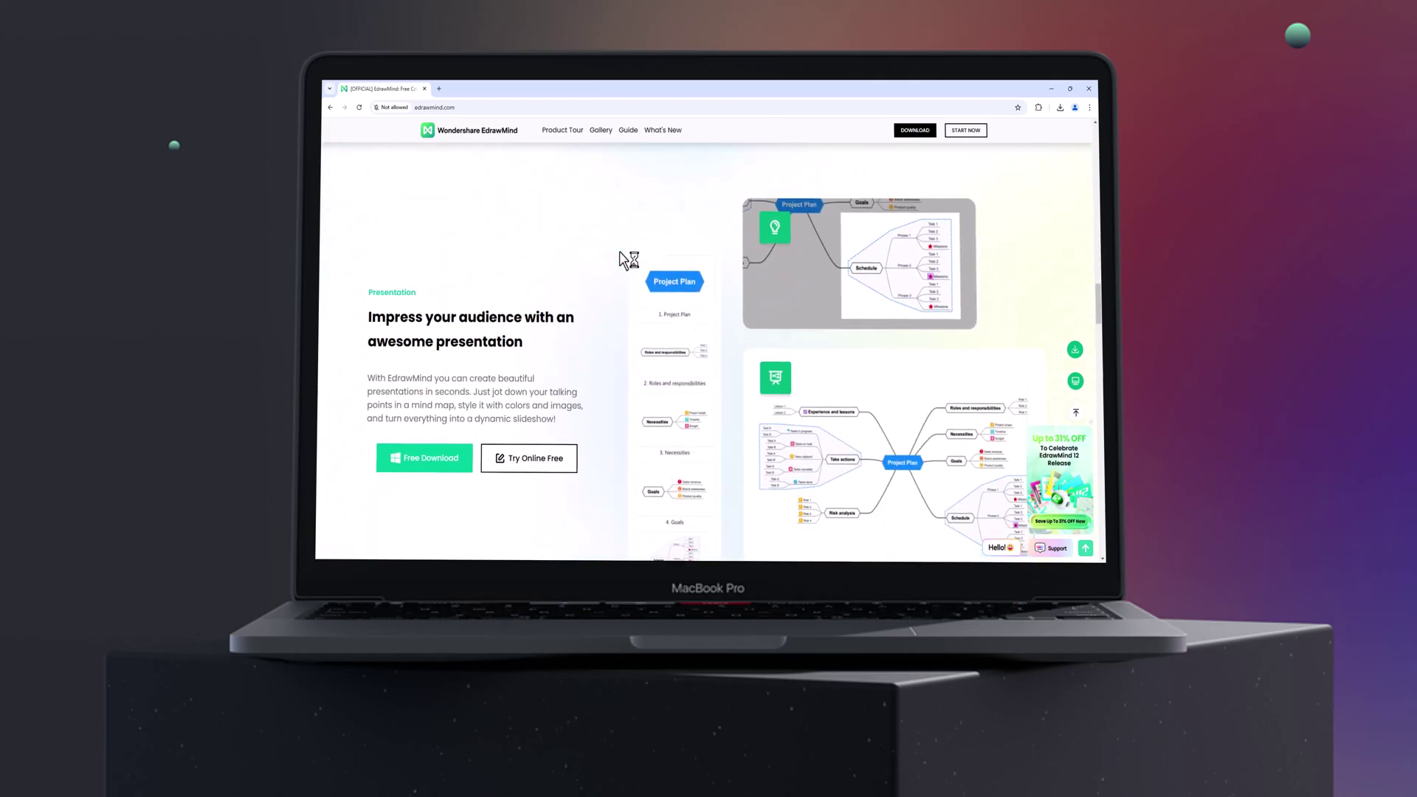
scroll(623, 259, "down", 3)
scroll(622, 260, "down", 3)
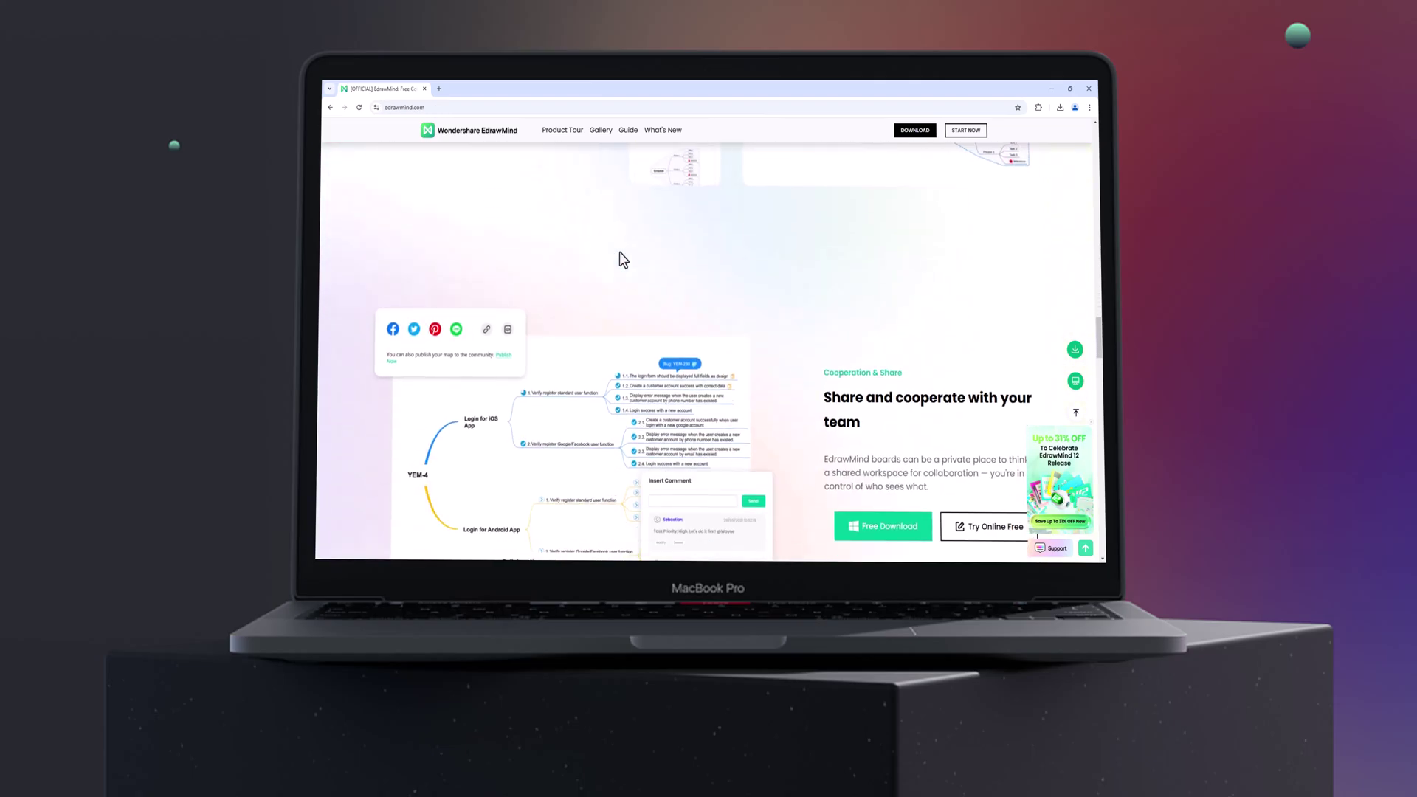
scroll(619, 253, "down", 3)
scroll(619, 253, "down", 3)
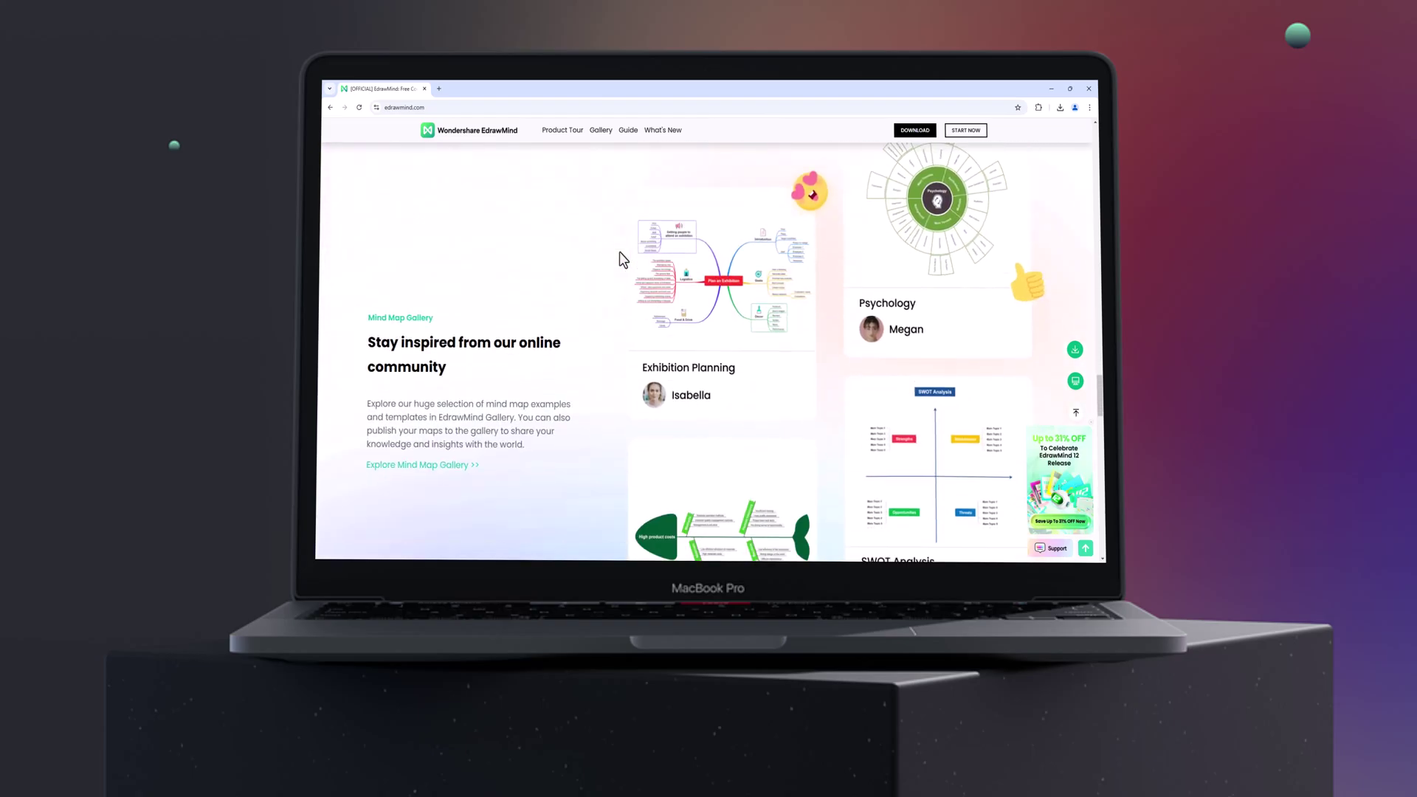
scroll(619, 259, "down", 3)
scroll(619, 259, "down", 2)
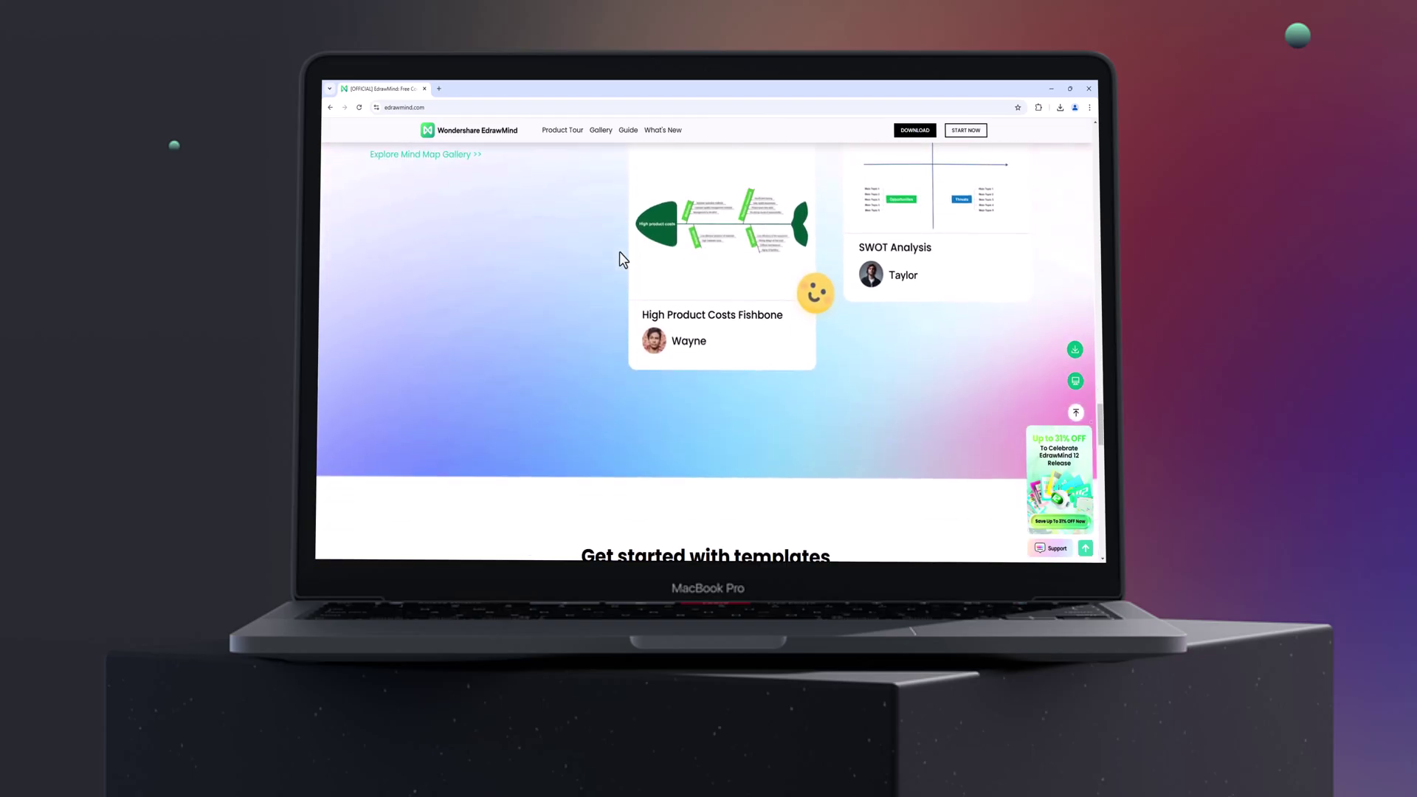
scroll(618, 259, "down", 2)
scroll(606, 266, "down", 2)
scroll(605, 267, "down", 2)
scroll(606, 267, "down", 1)
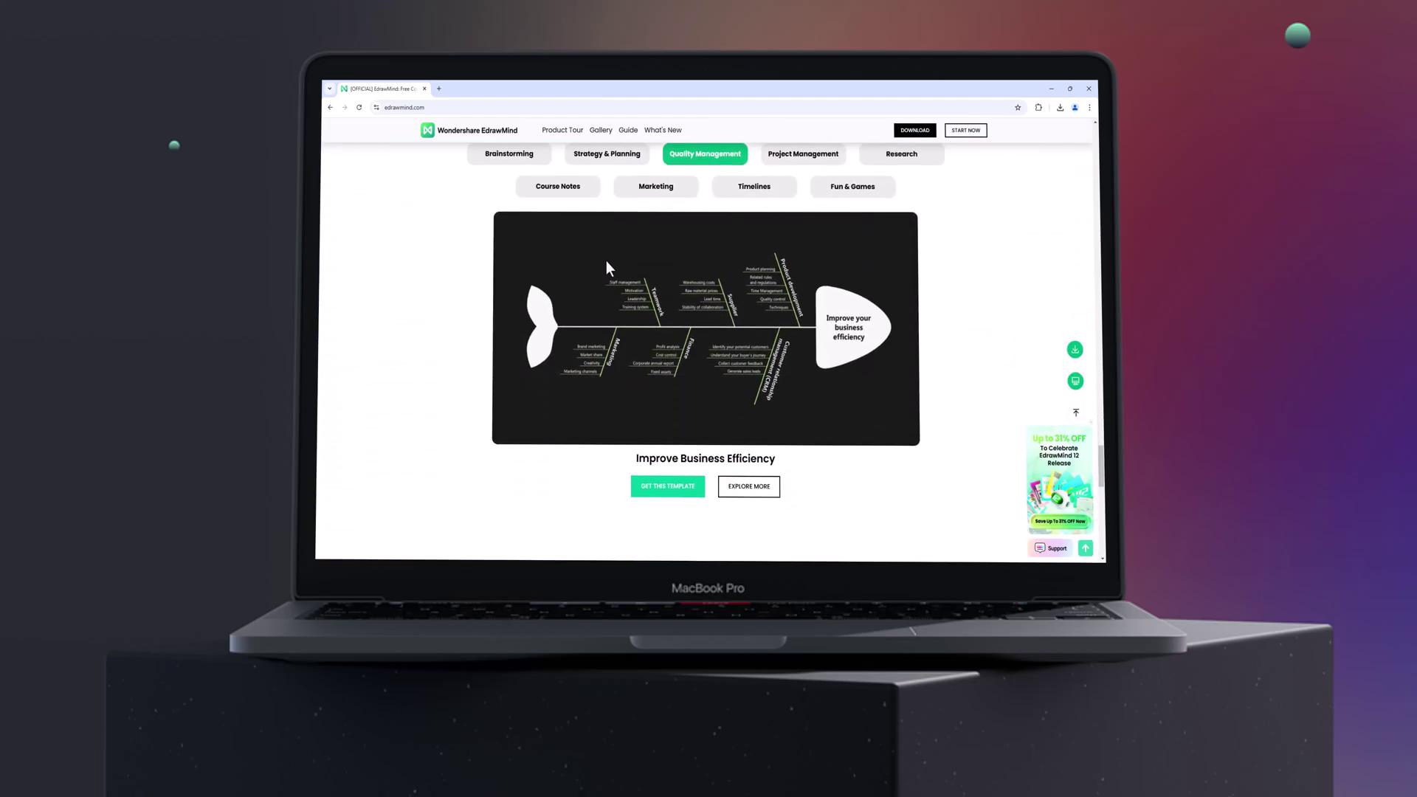
scroll(609, 269, "down", 2)
scroll(587, 274, "down", 1)
scroll(559, 283, "down", 2)
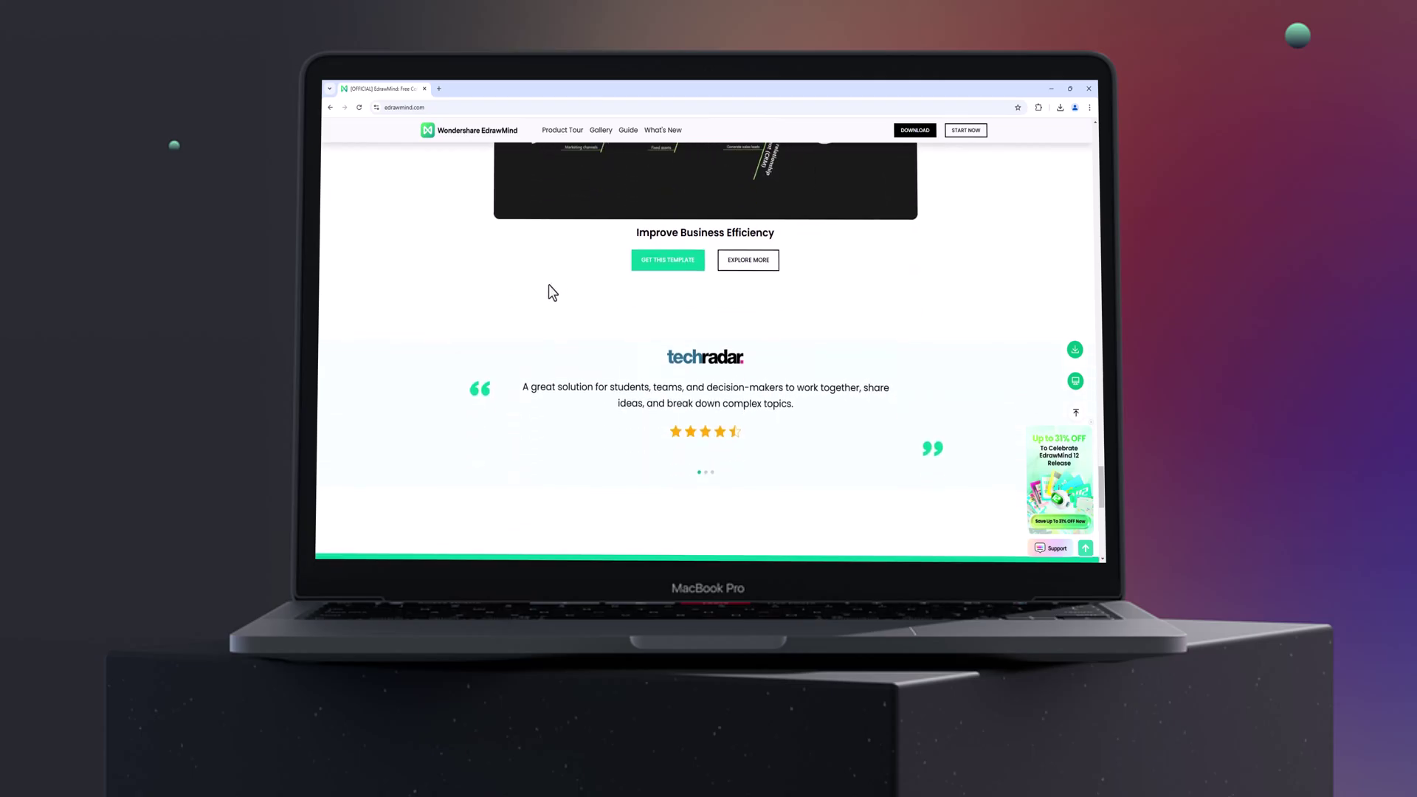
scroll(477, 285, "down", 2)
scroll(456, 285, "down", 2)
scroll(425, 282, "down", 2)
scroll(422, 283, "down", 2)
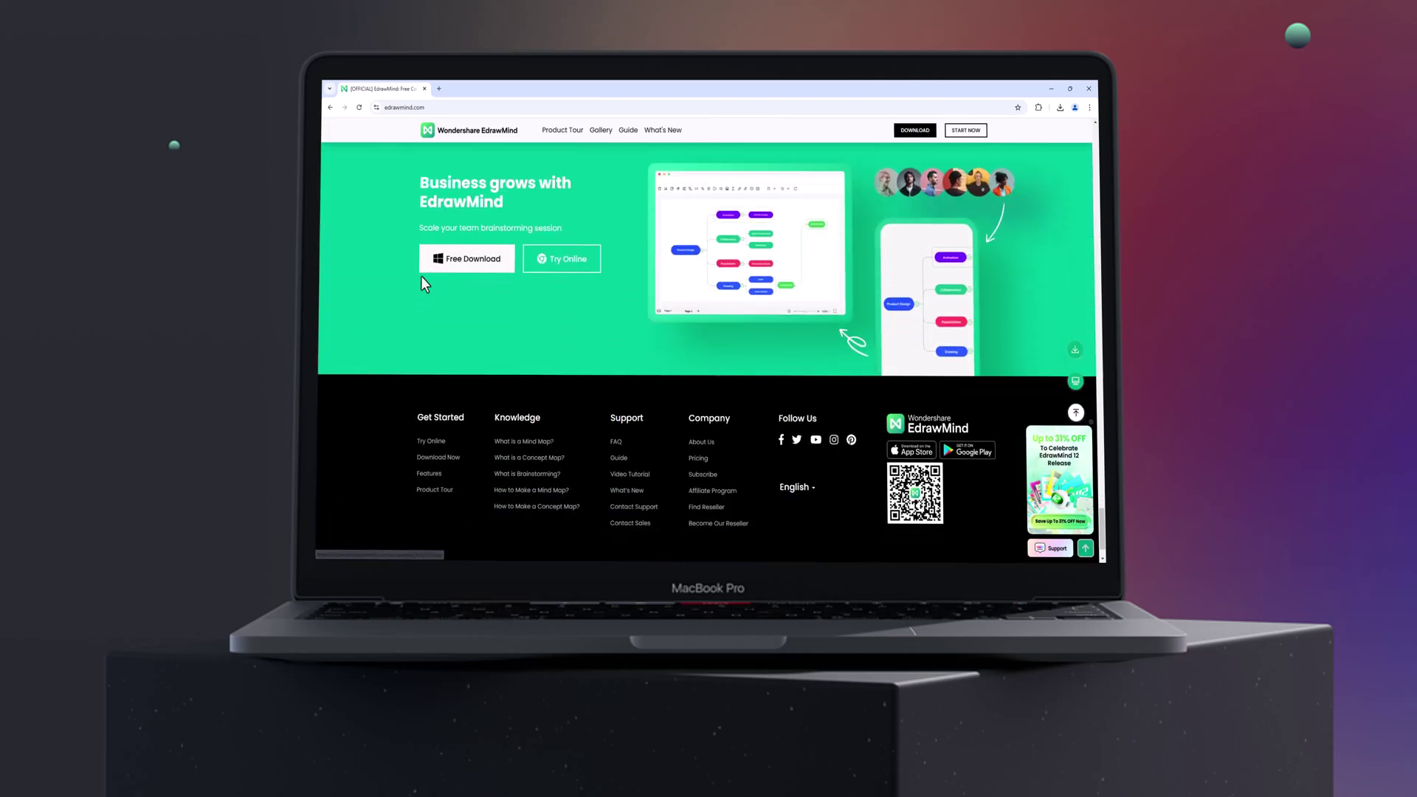
scroll(410, 286, "down", 2)
scroll(390, 307, "up", 5)
scroll(391, 307, "up", 5)
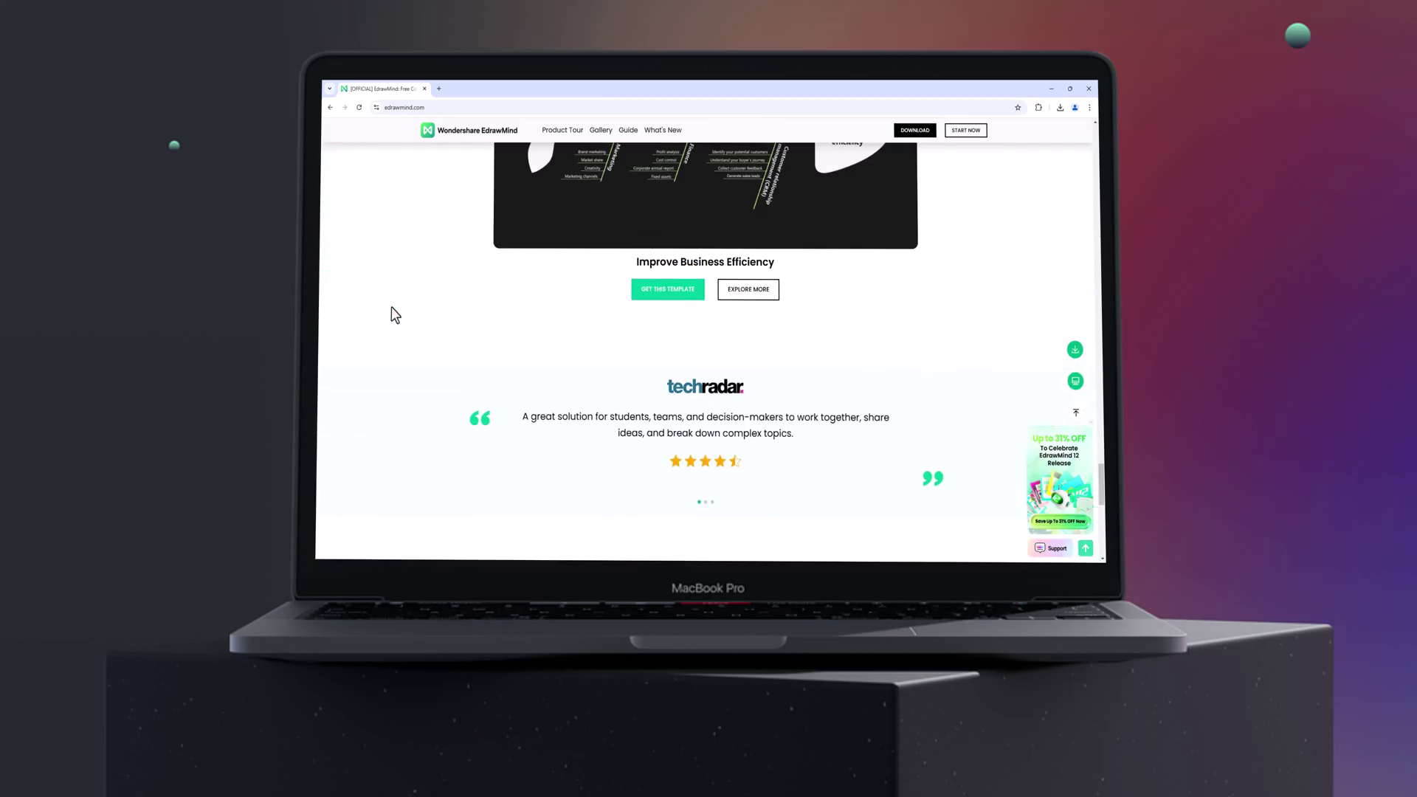
scroll(391, 307, "up", 3)
scroll(391, 307, "up", 2)
scroll(391, 306, "down", 3)
scroll(391, 307, "down", 2)
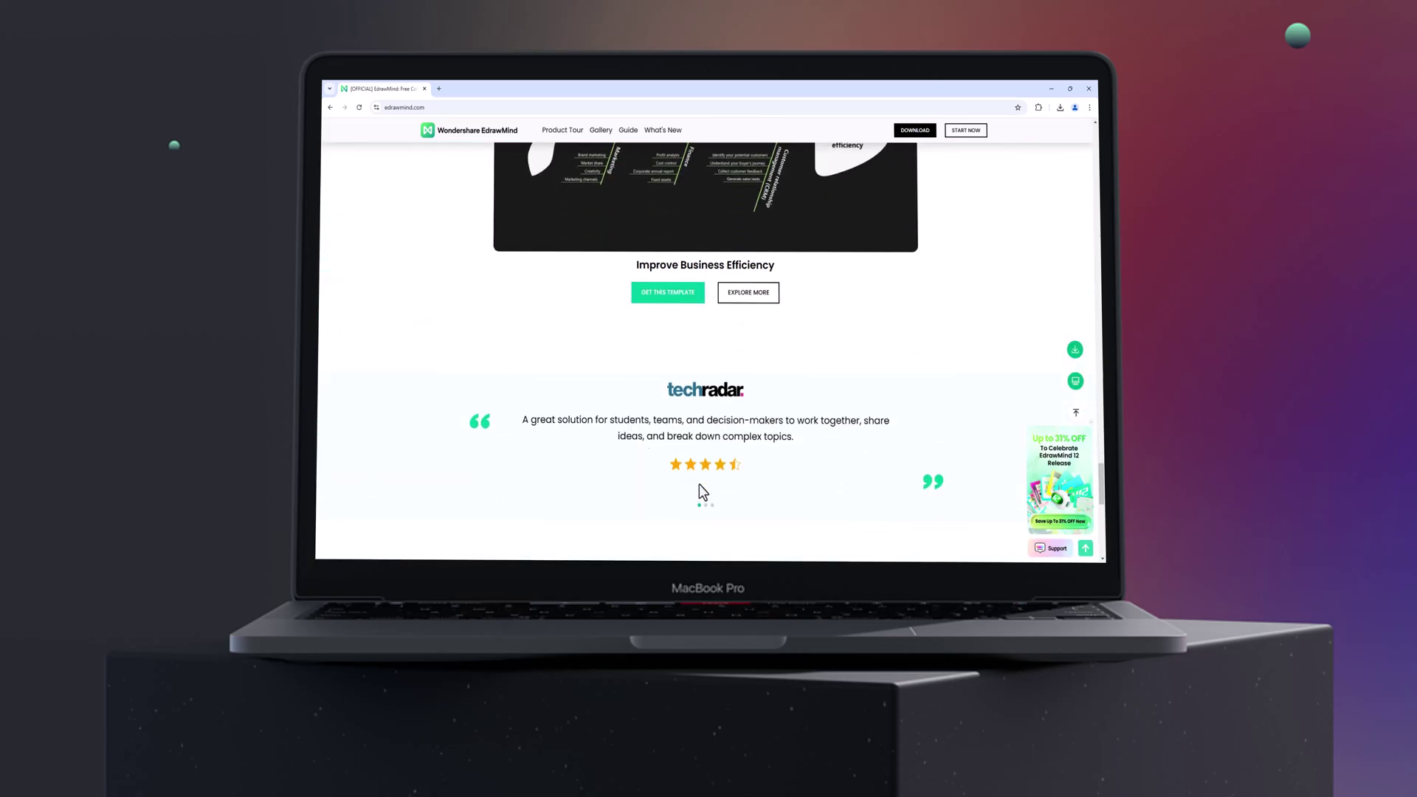
scroll(698, 431, "up", 5)
scroll(753, 354, "up", 2)
left_click(767, 352)
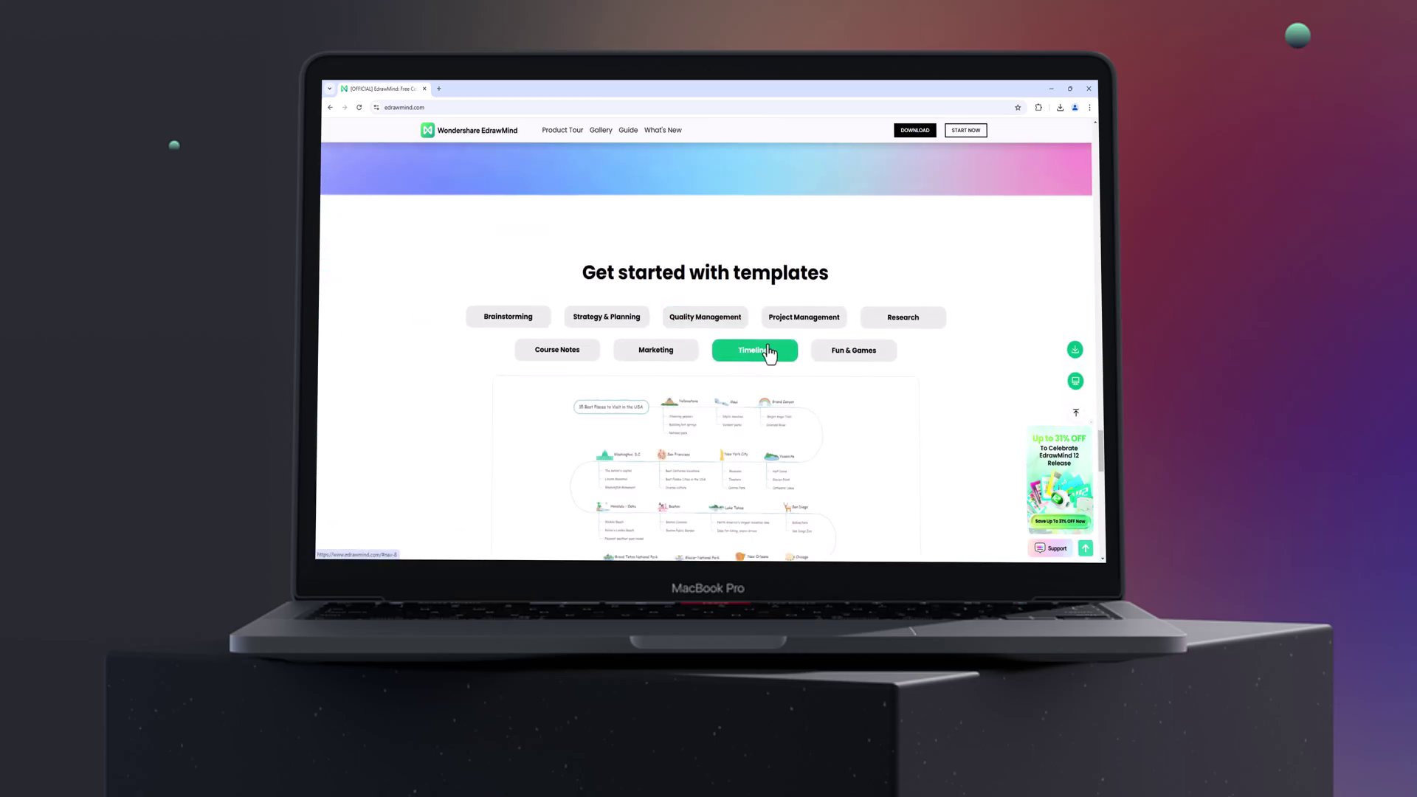
scroll(809, 310, "down", 2)
left_click(852, 218)
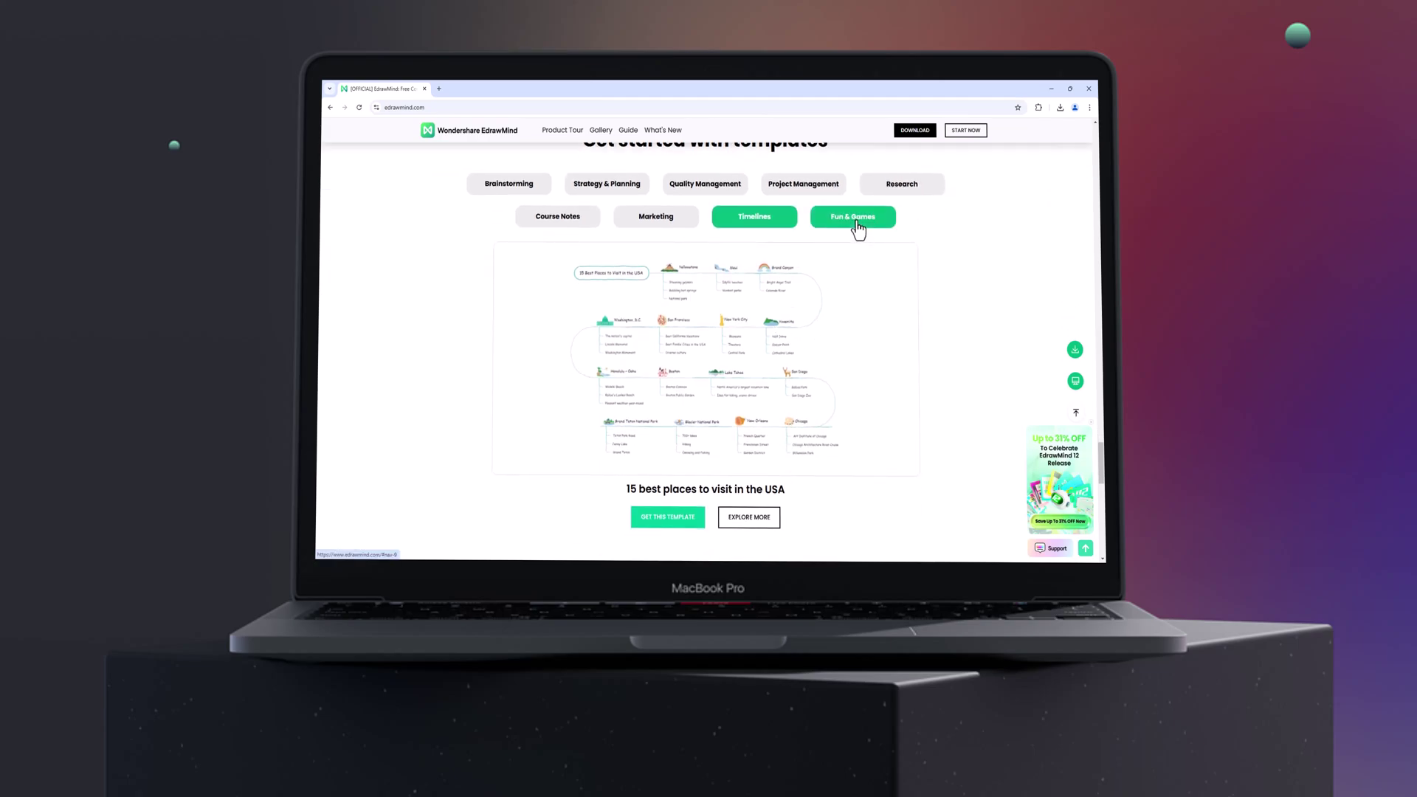
left_click(521, 196)
Step: Preview the Strategy & Planning, Quality Management, Marketing and Course Notes templates
left_click(611, 196)
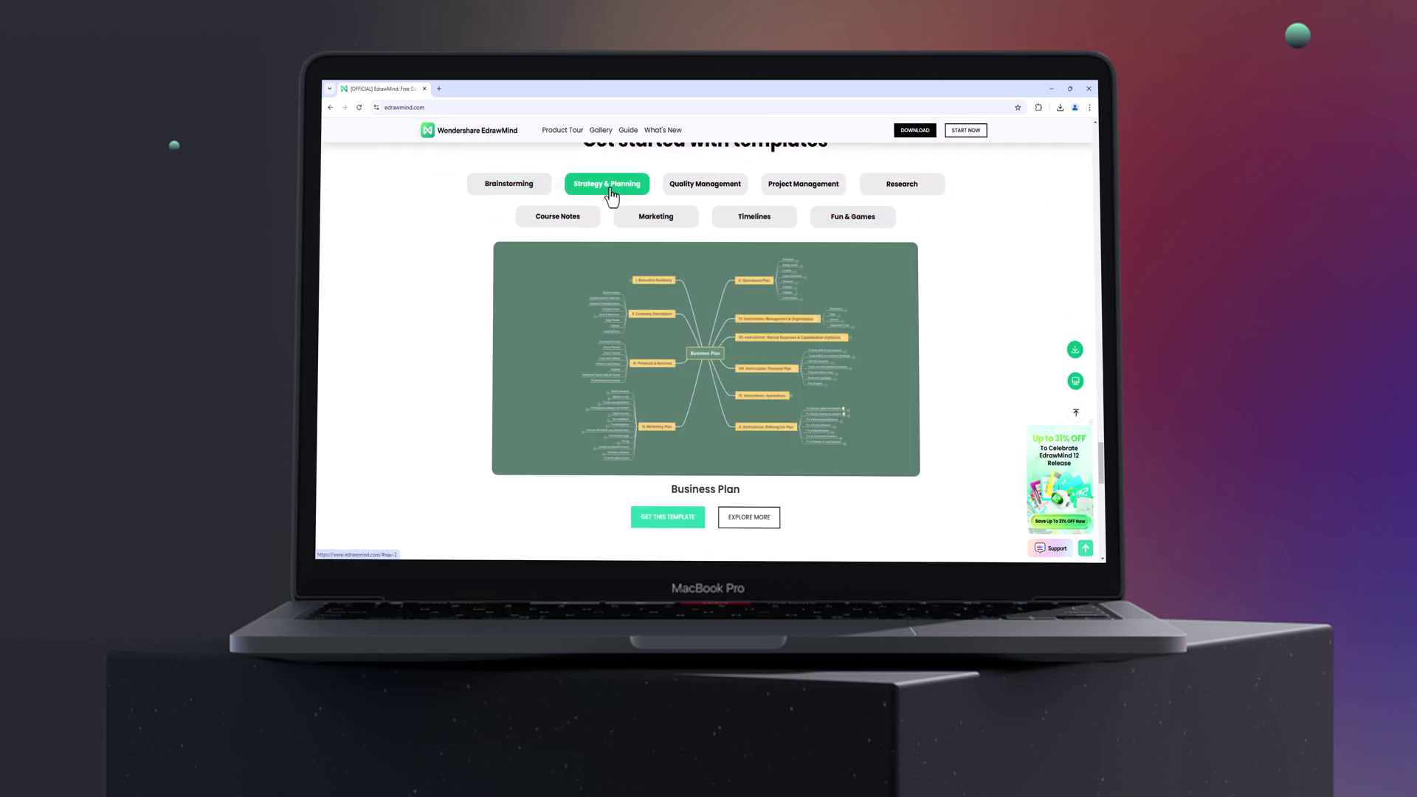
left_click(695, 188)
left_click(658, 218)
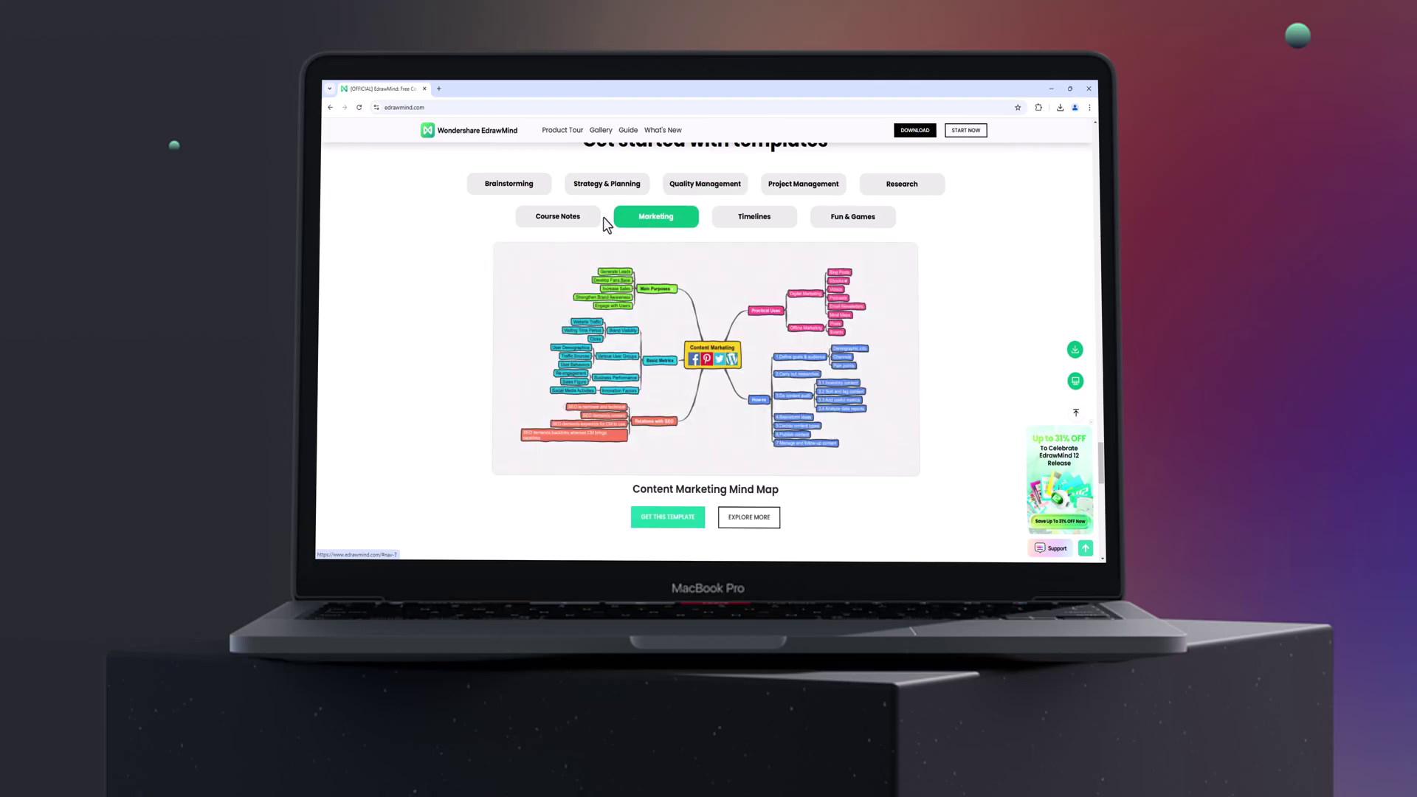
left_click(573, 220)
scroll(683, 280, "up", 2)
scroll(684, 280, "down", 10)
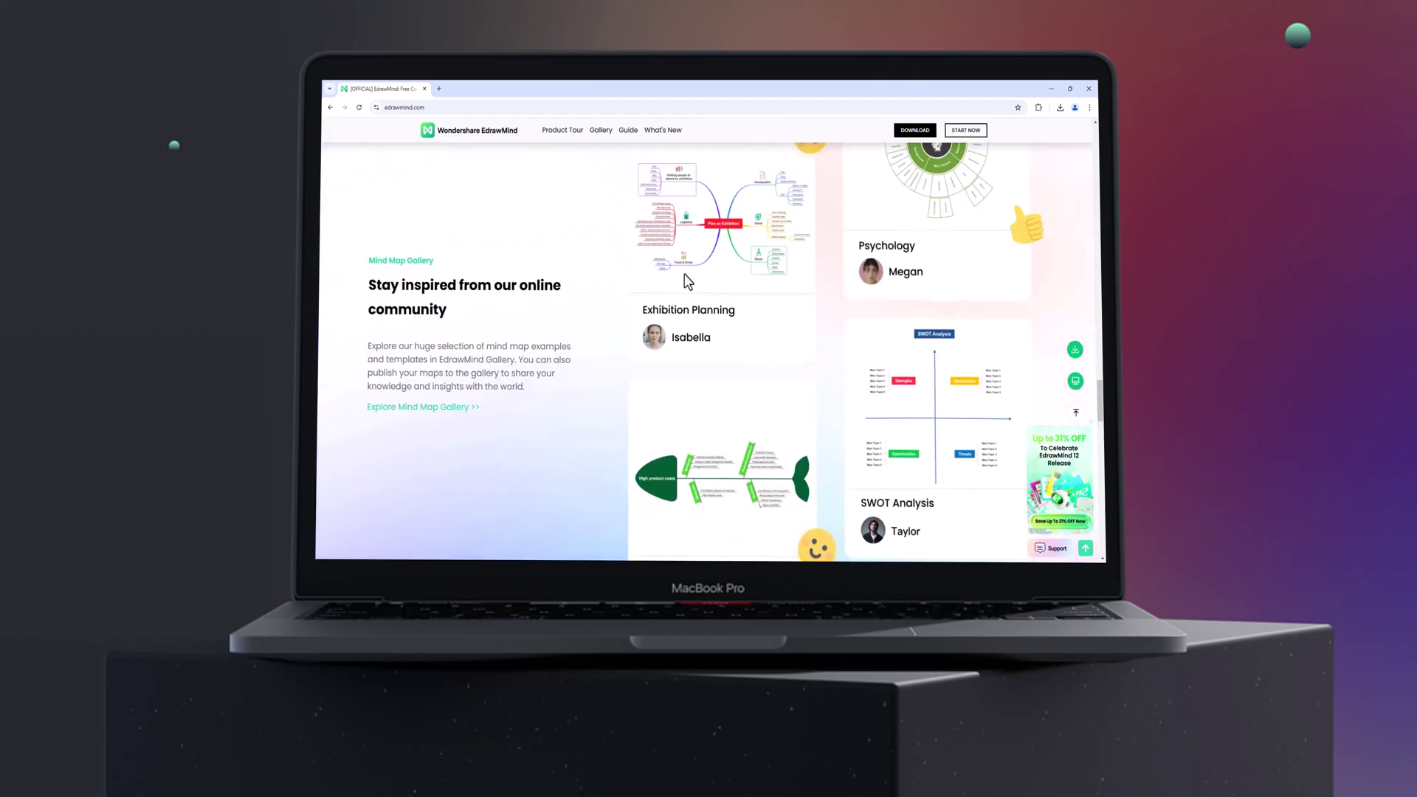
scroll(685, 281, "down", 5)
scroll(684, 280, "down", 5)
scroll(684, 280, "up", 2)
scroll(684, 280, "up", 2)
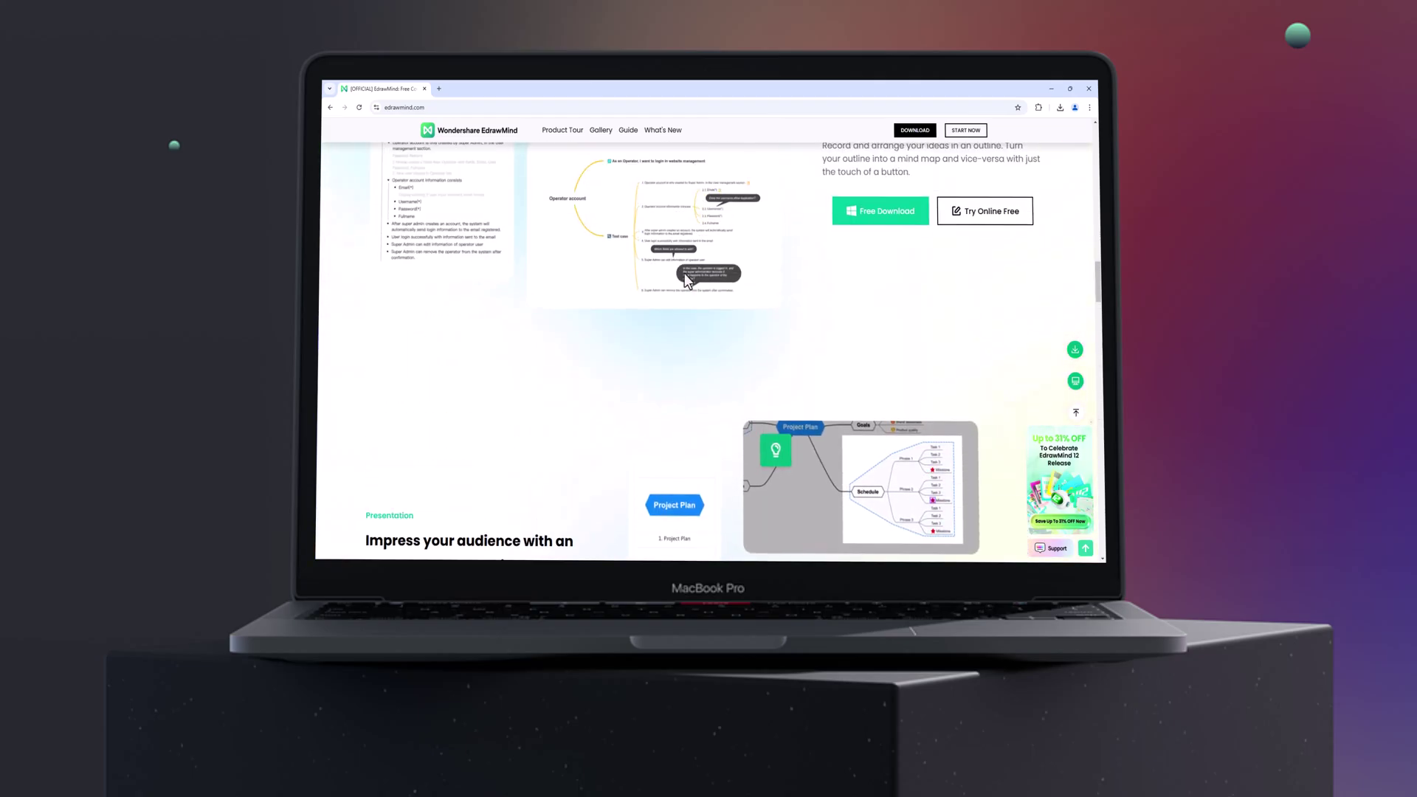
scroll(683, 280, "up", 1)
scroll(685, 280, "up", 1)
scroll(684, 280, "up", 1)
scroll(684, 279, "up", 1)
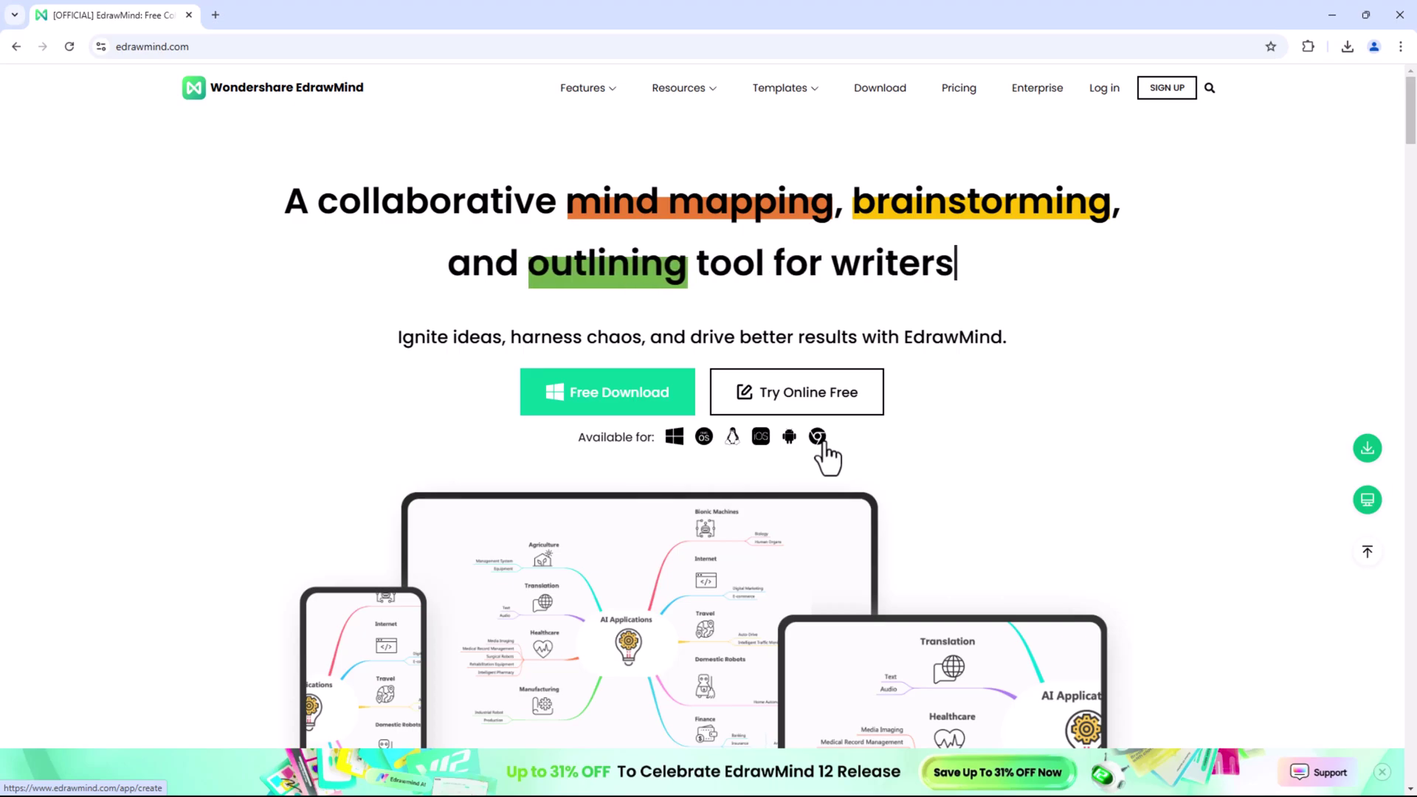
scroll(821, 438, "down", 2)
scroll(819, 438, "down", 2)
scroll(828, 441, "down", 2)
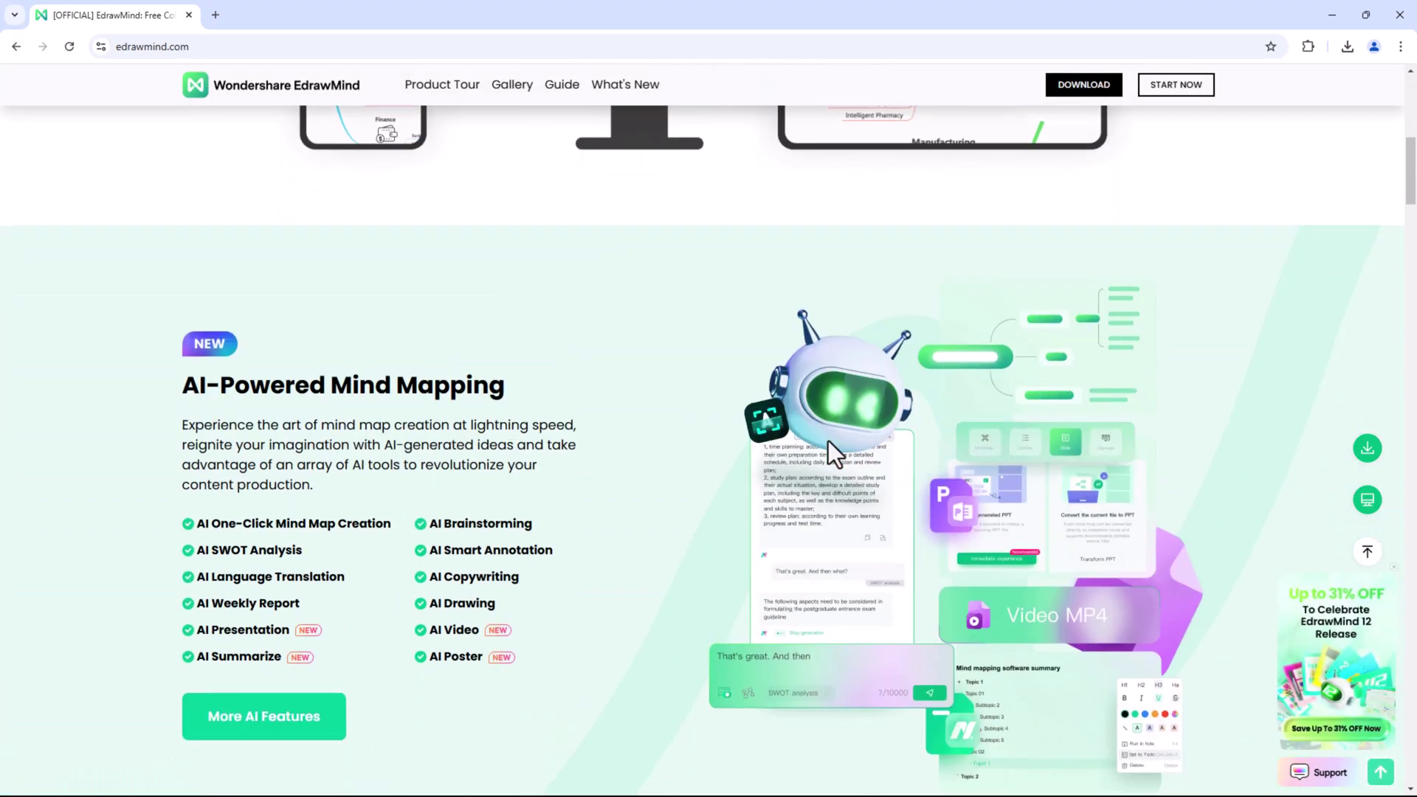
scroll(827, 441, "down", 2)
scroll(828, 441, "up", 2)
scroll(828, 440, "up", 2)
scroll(827, 441, "up", 3)
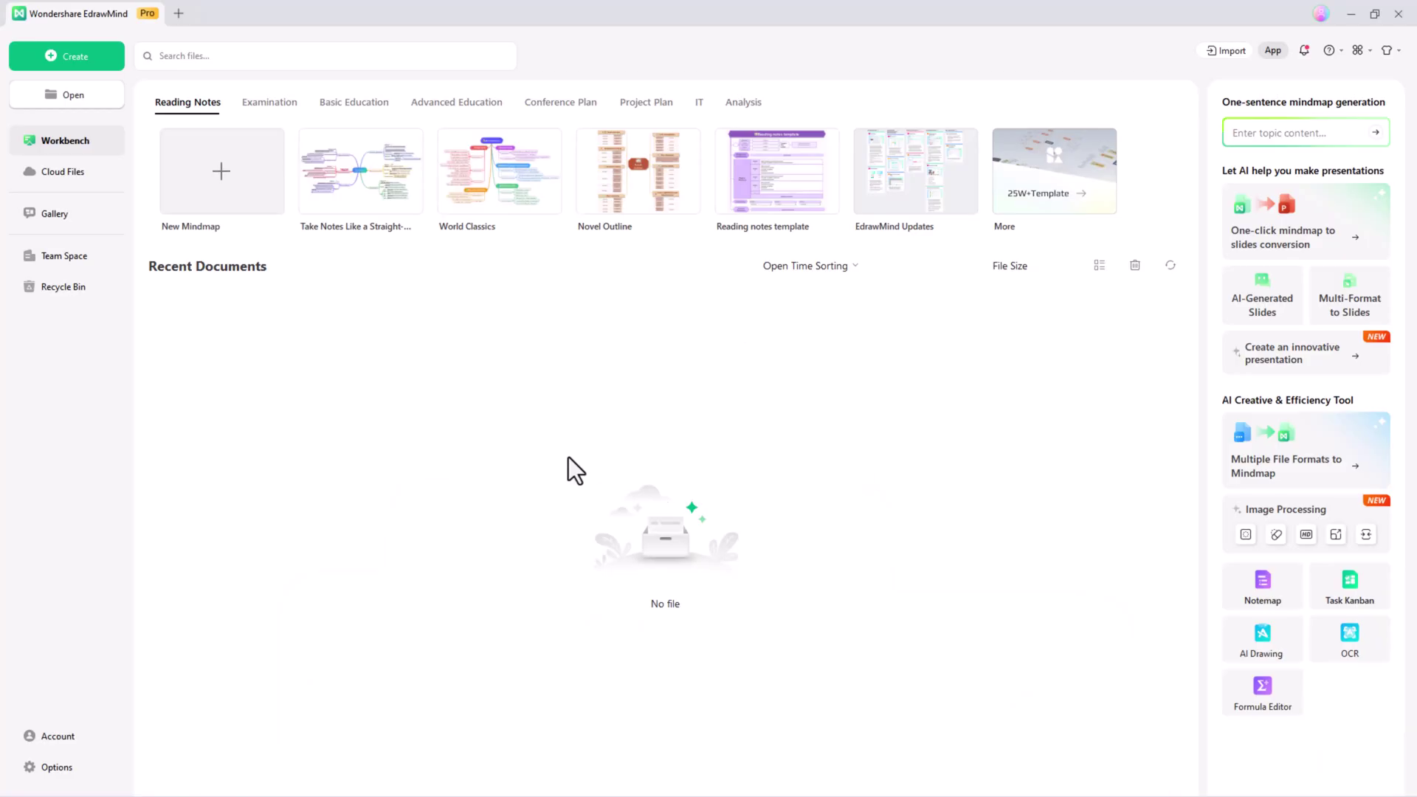
Step: Browse the Examination, Advanced Education, Conference Plan, Project Plan and Analysis starter templates
left_click(264, 104)
left_click(441, 102)
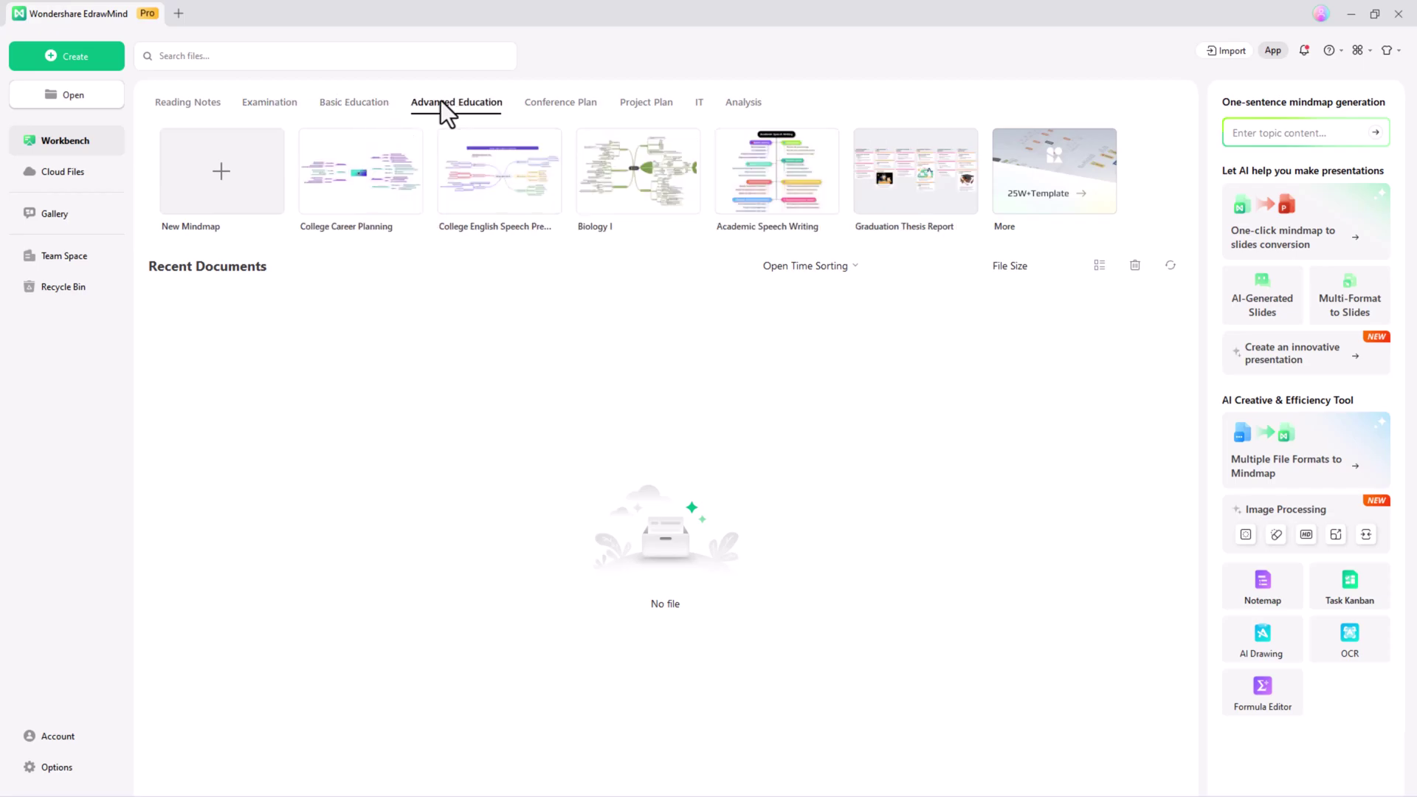
left_click(557, 102)
left_click(646, 102)
left_click(748, 102)
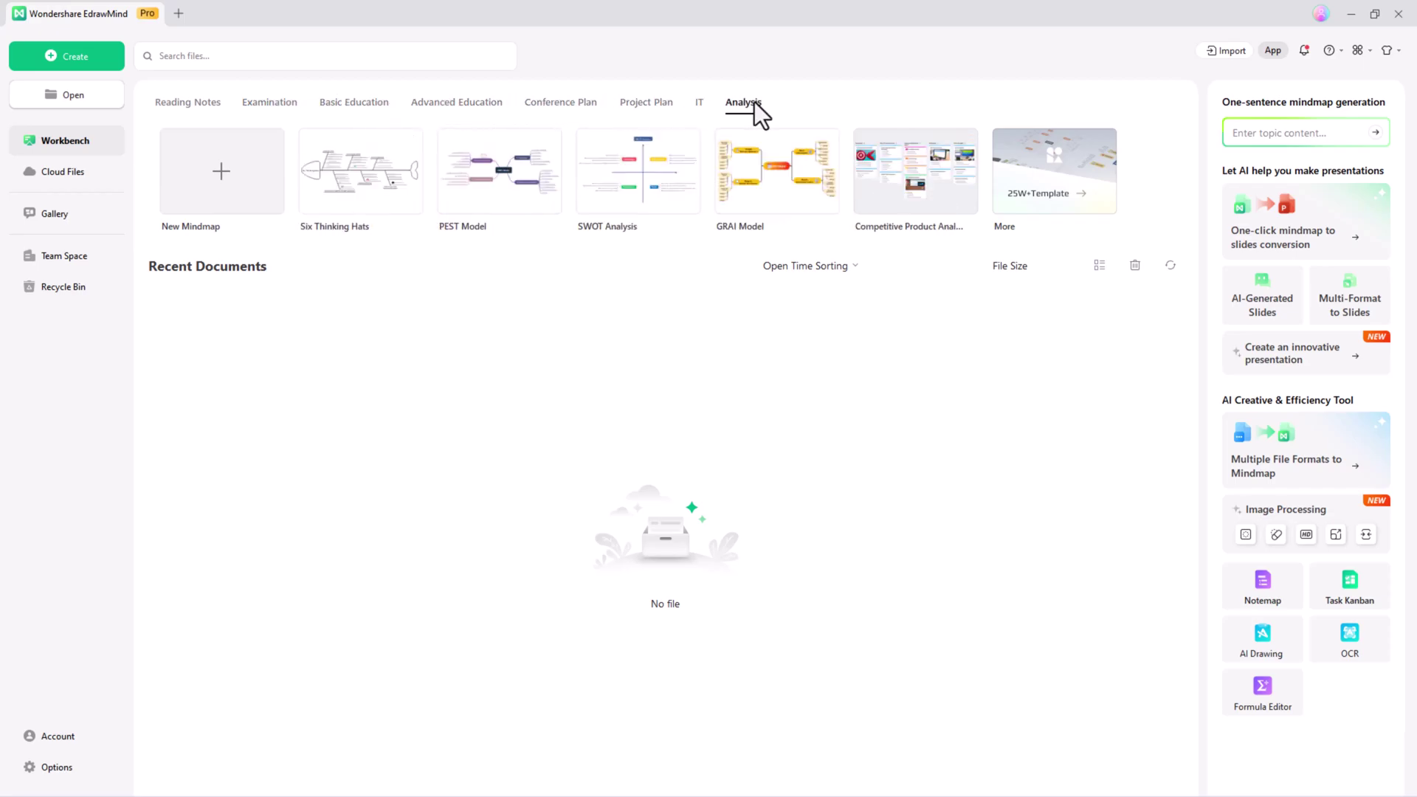
Step: Open the template gallery sorted by most viewed and browse Reading Notes and Diagram Types
left_click(1094, 203)
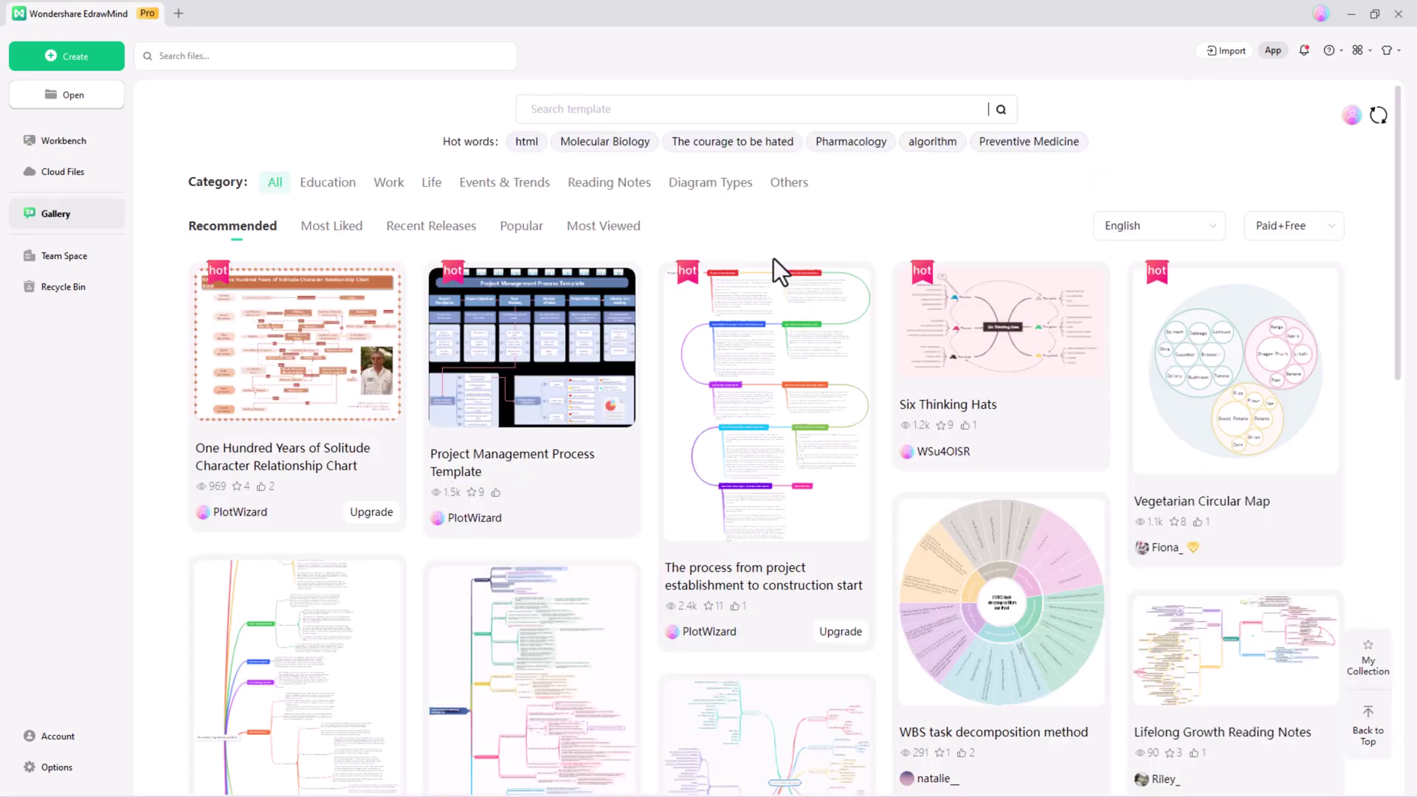
scroll(769, 303, "down", 1)
scroll(768, 310, "down", 3)
scroll(768, 321, "down", 4)
scroll(768, 317, "up", 3)
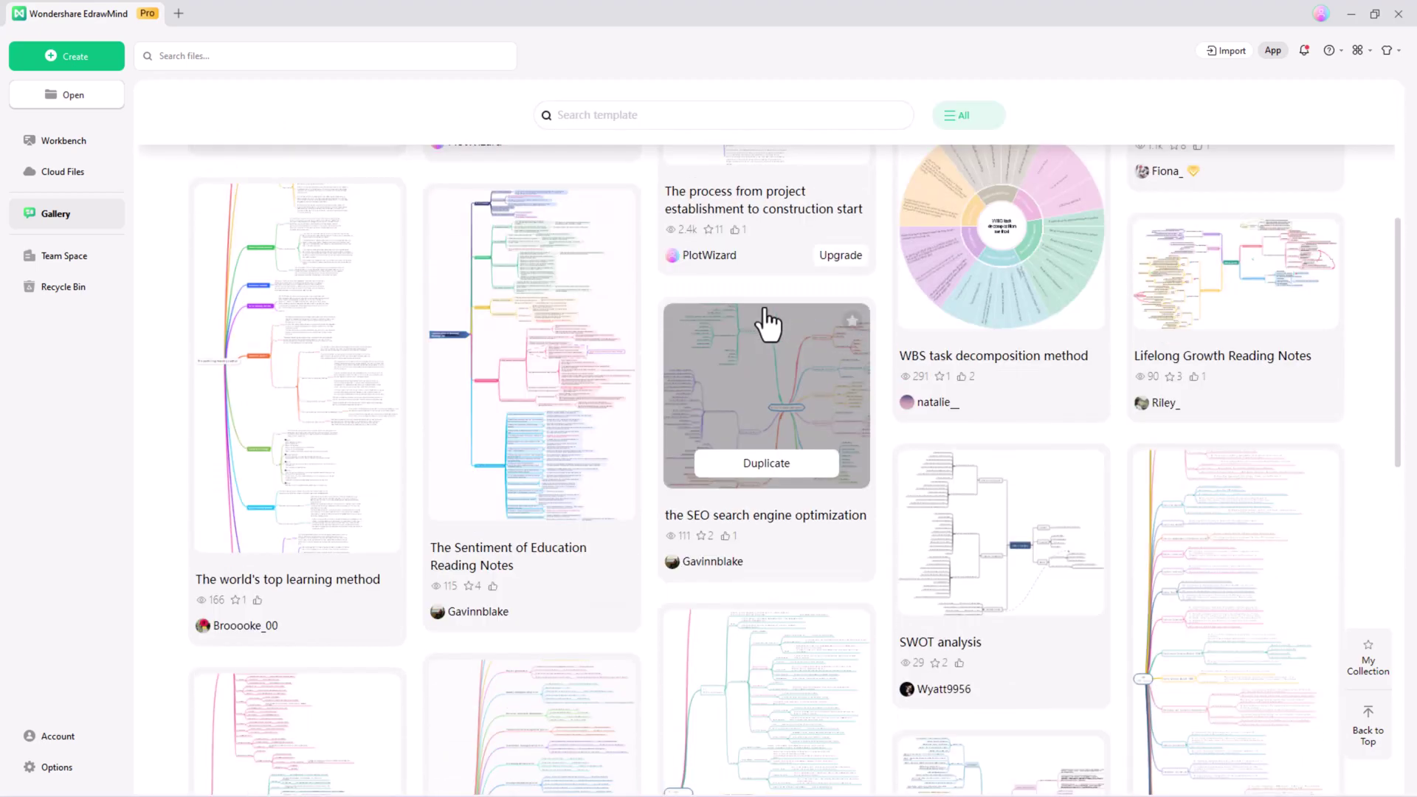
scroll(768, 319, "up", 5)
left_click(610, 230)
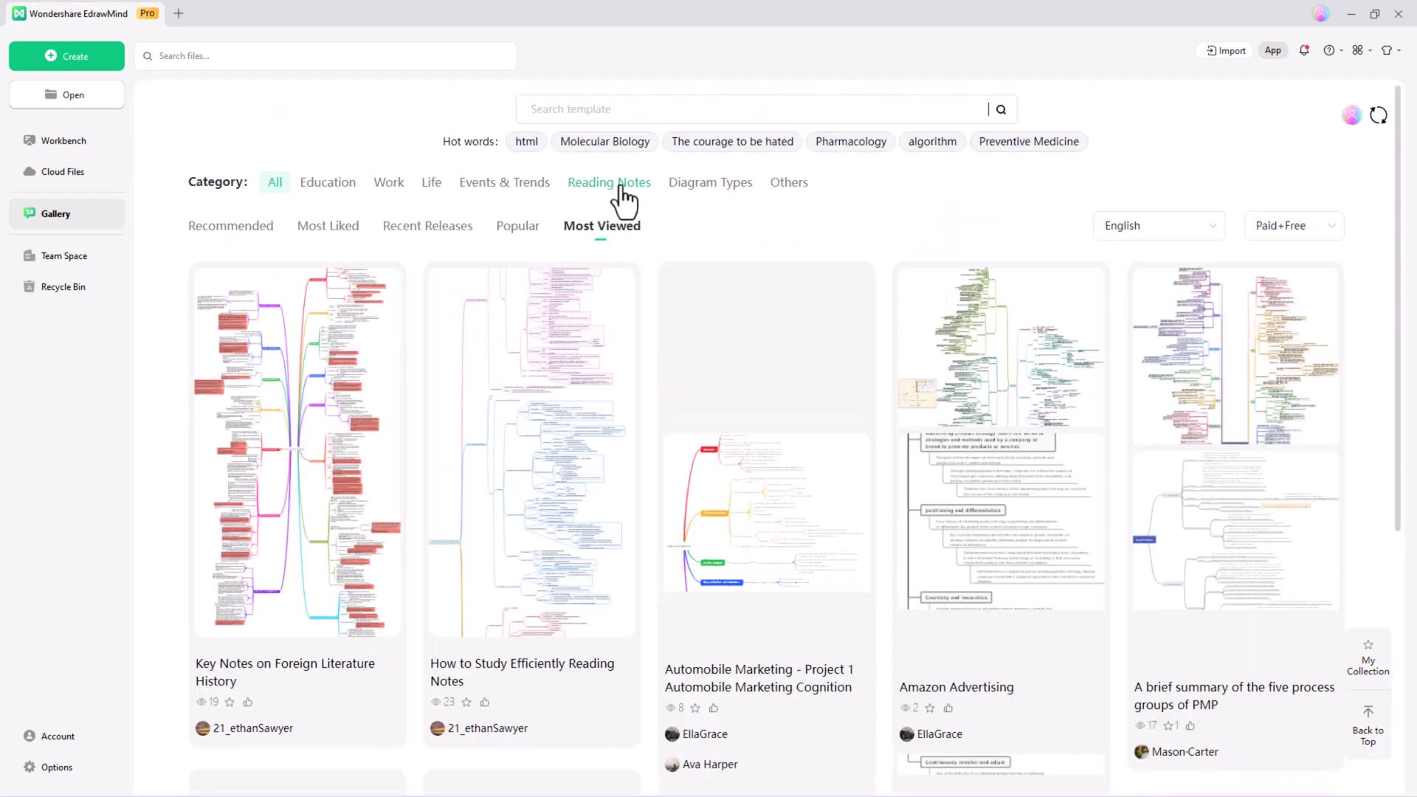
left_click(609, 182)
left_click(709, 183)
Step: Filter to Others, then show Most Liked from all categories, and return to Workbench
left_click(788, 182)
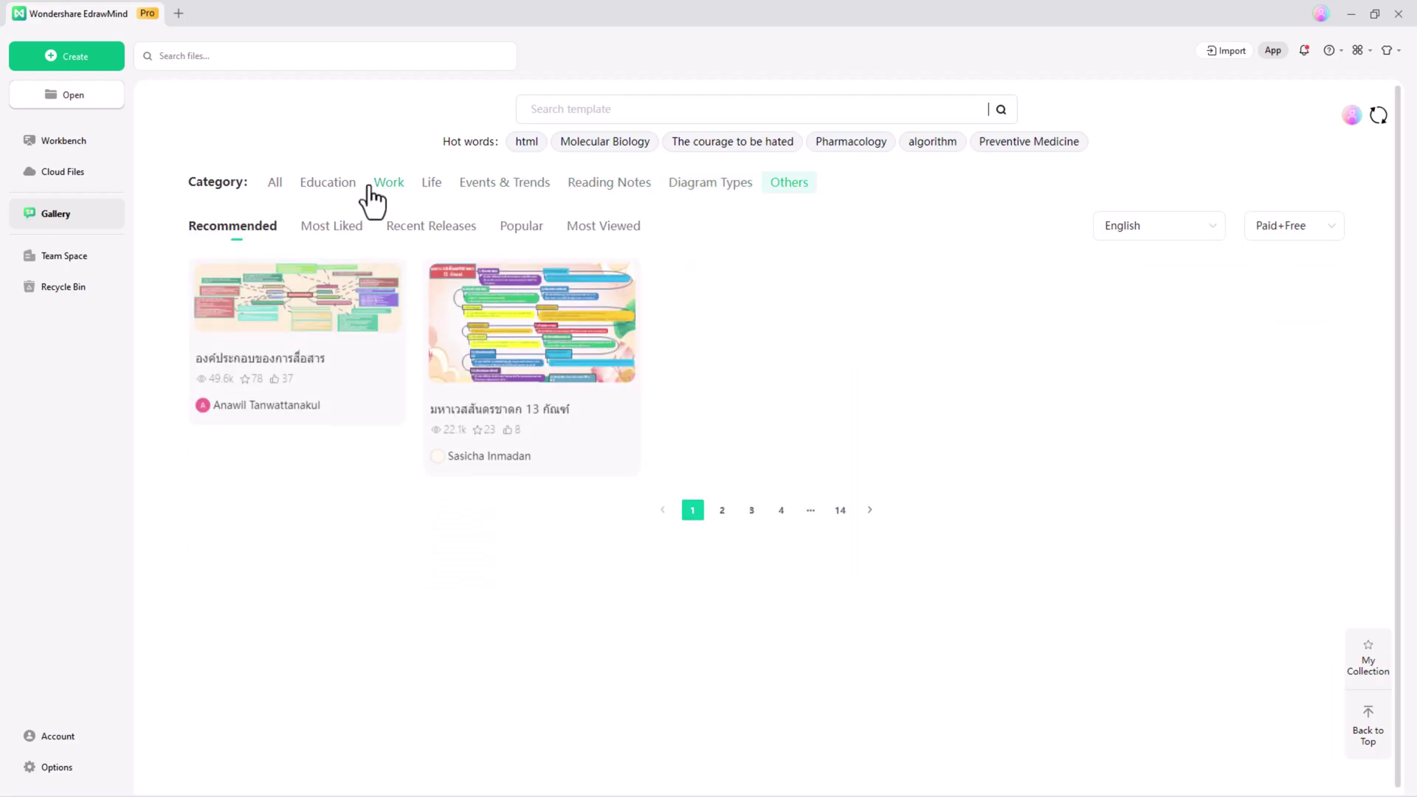
left_click(277, 182)
left_click(323, 226)
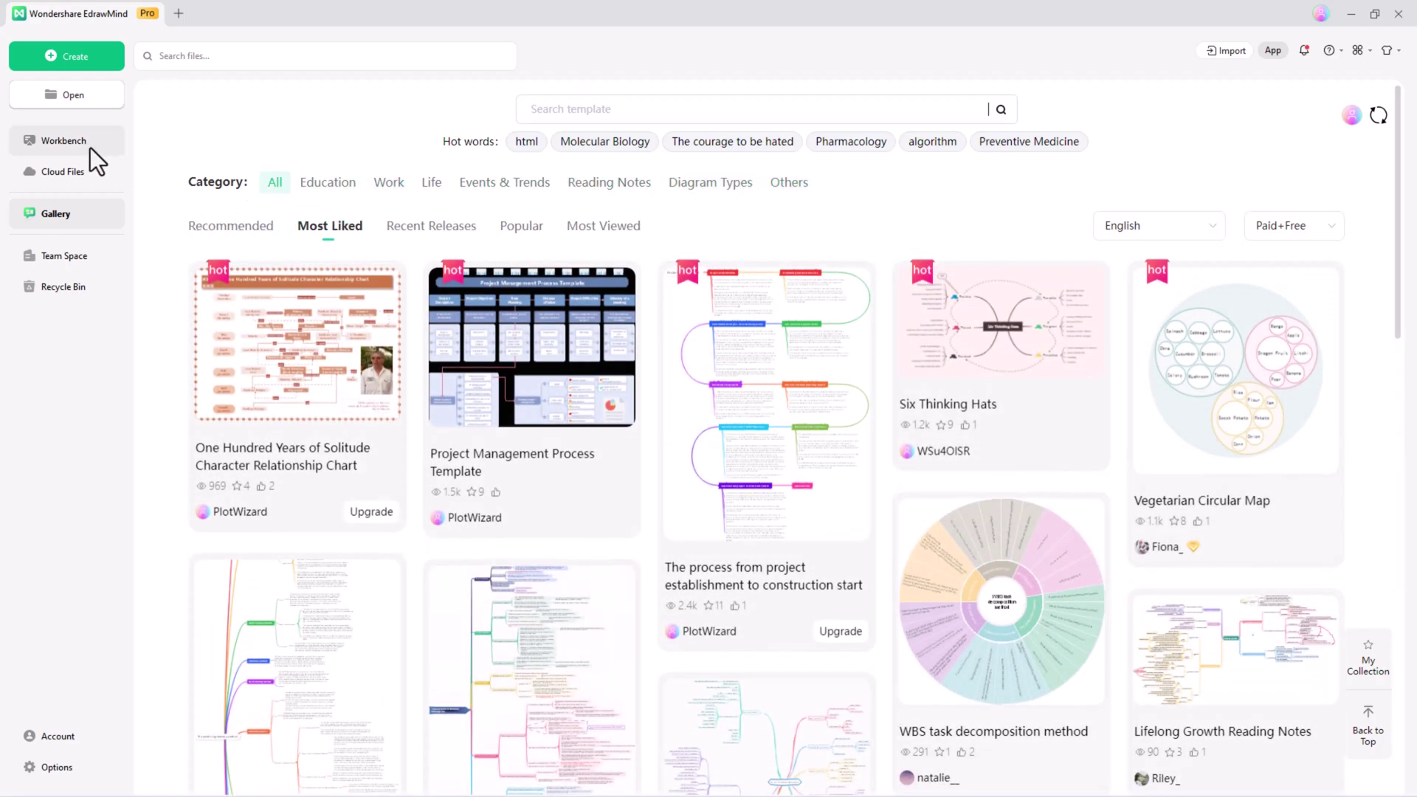
left_click(66, 141)
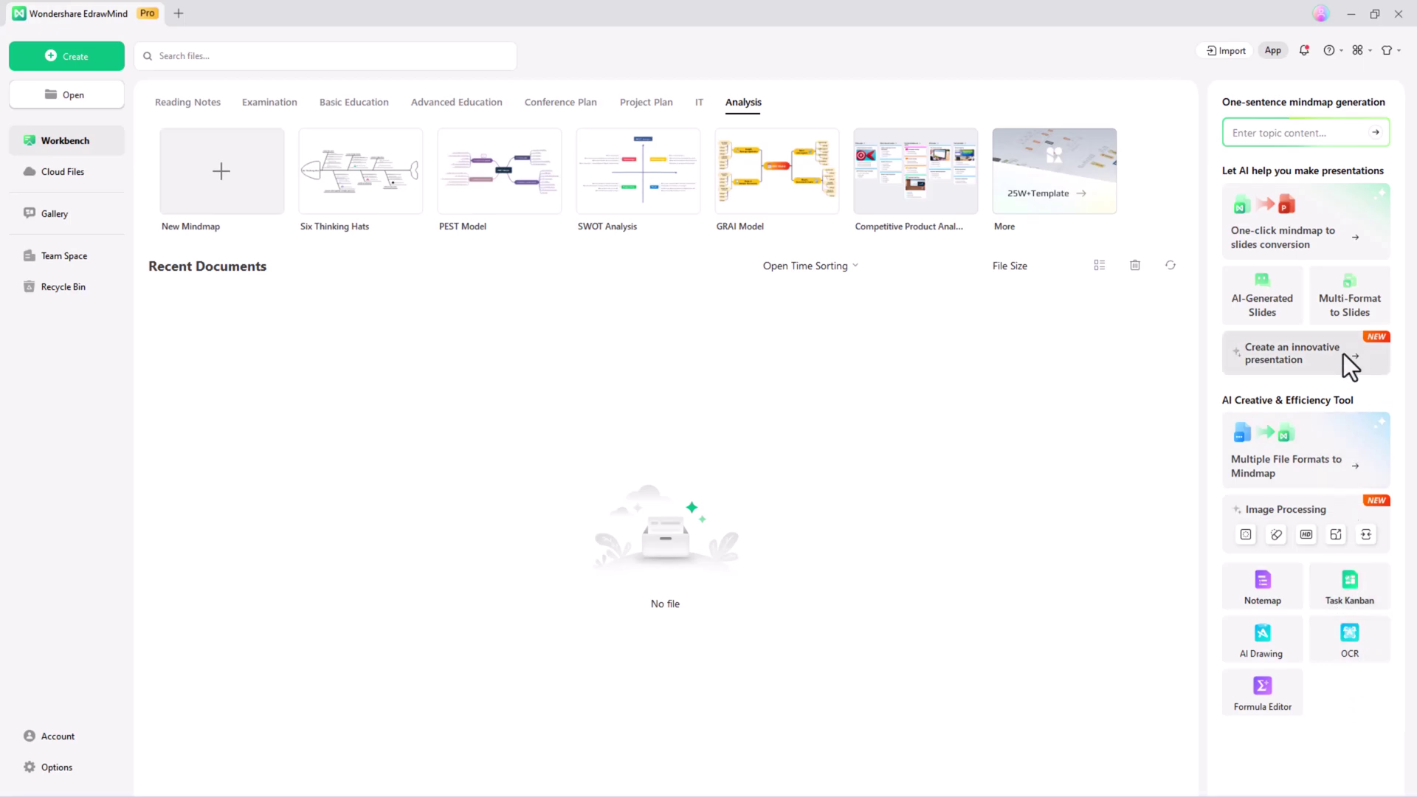
Step: Try two alternative mind map layouts from the Layout list
left_click(1375, 195)
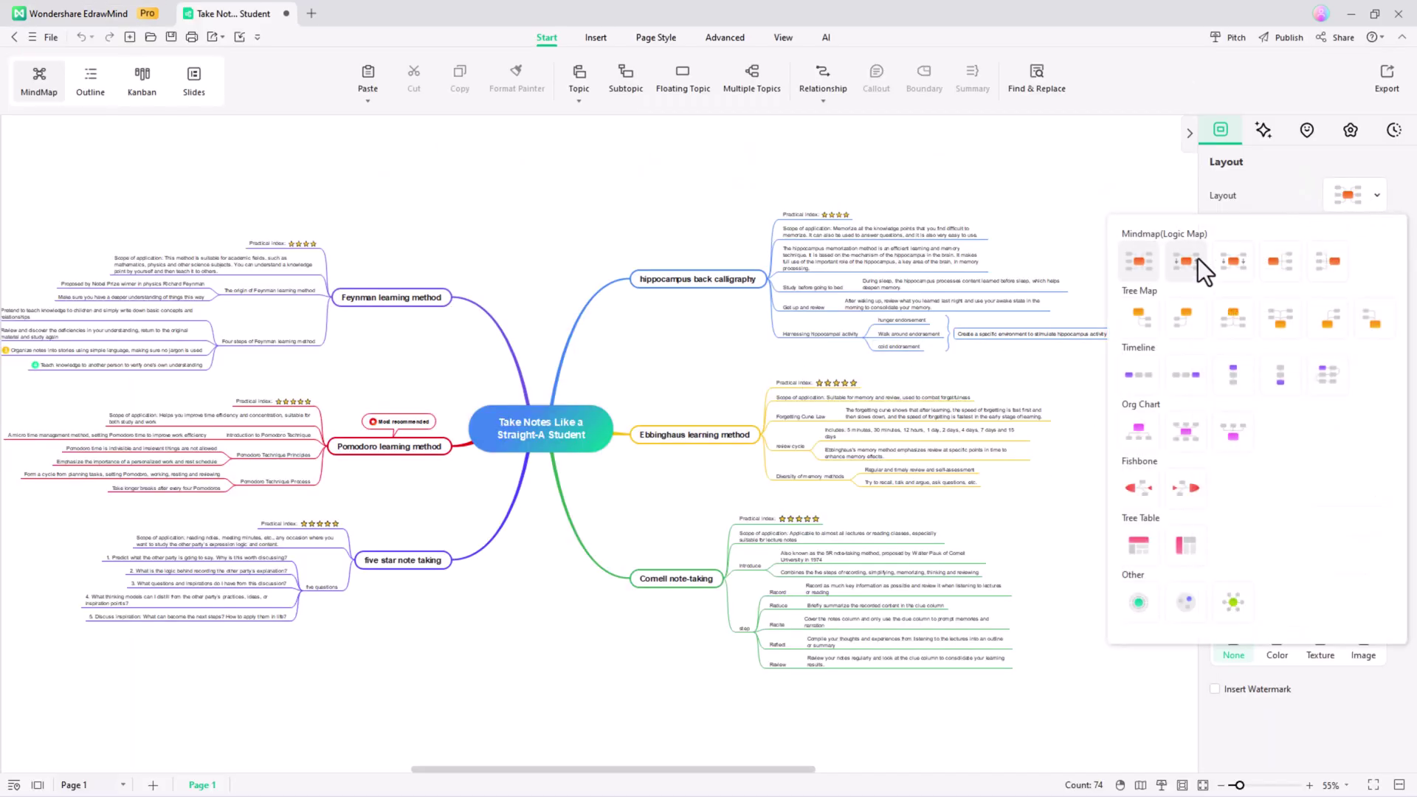
left_click(1184, 264)
left_click(1362, 197)
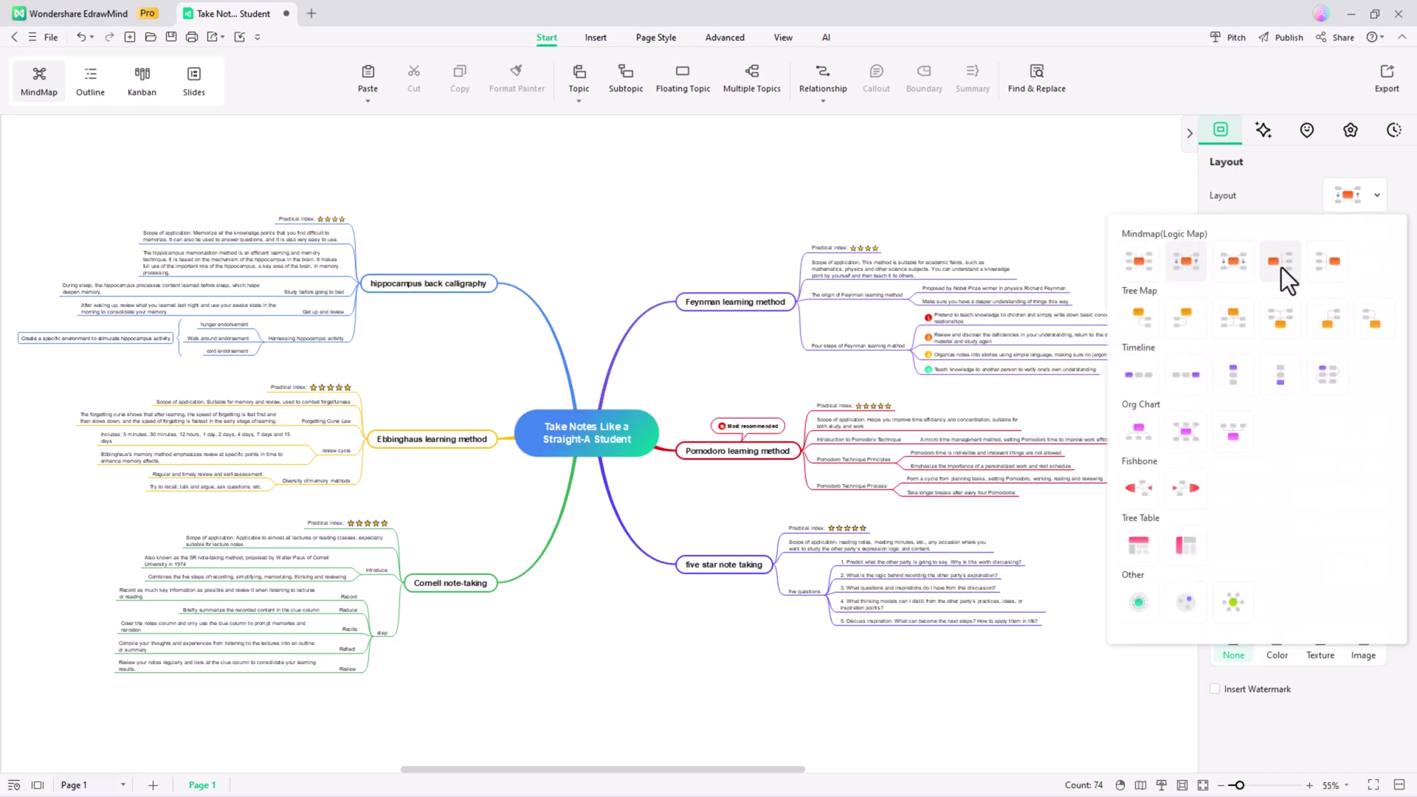
left_click(1280, 266)
Step: Try the upward Tree Map, vertical Timeline and Org Chart layouts
left_click(1360, 202)
left_click(1292, 324)
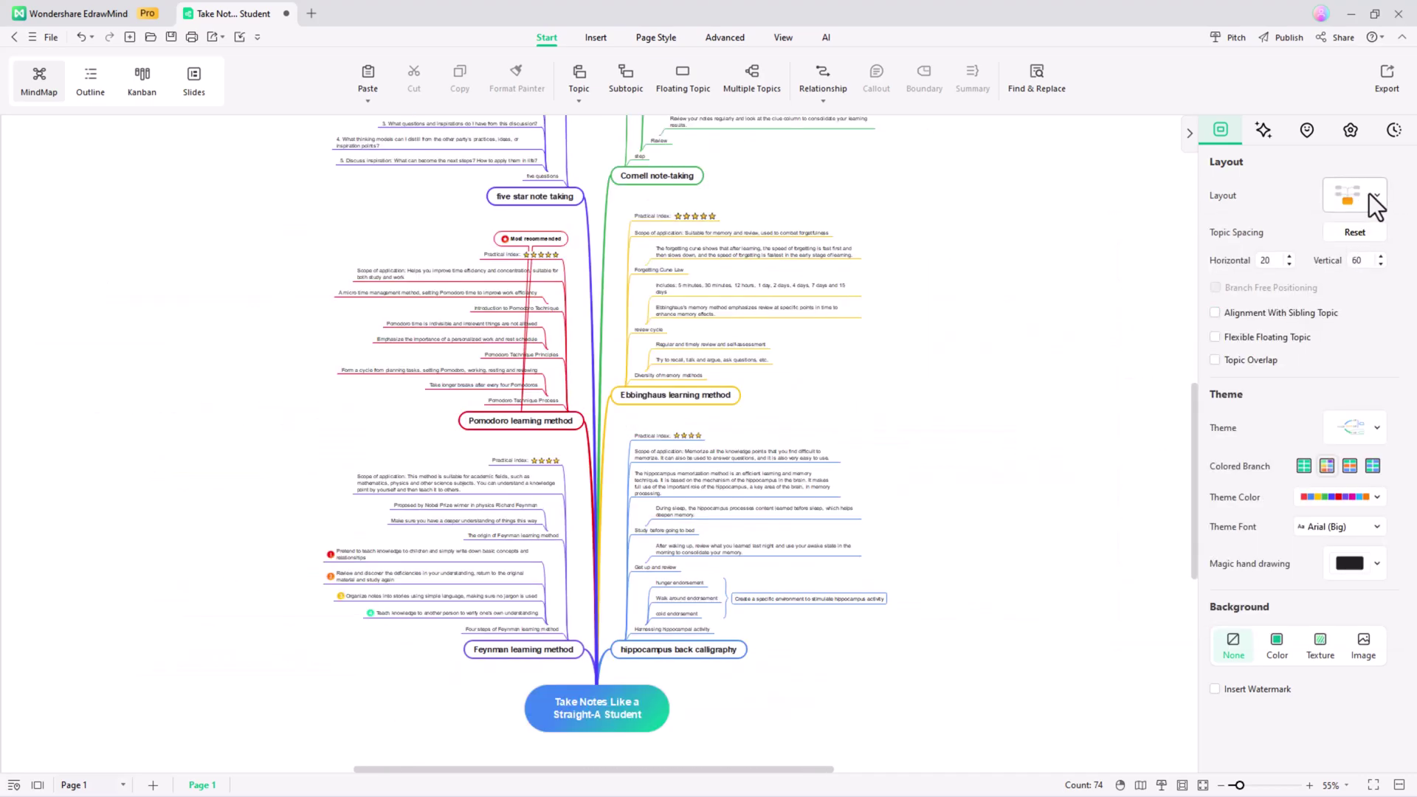
left_click(1368, 194)
left_click(1240, 377)
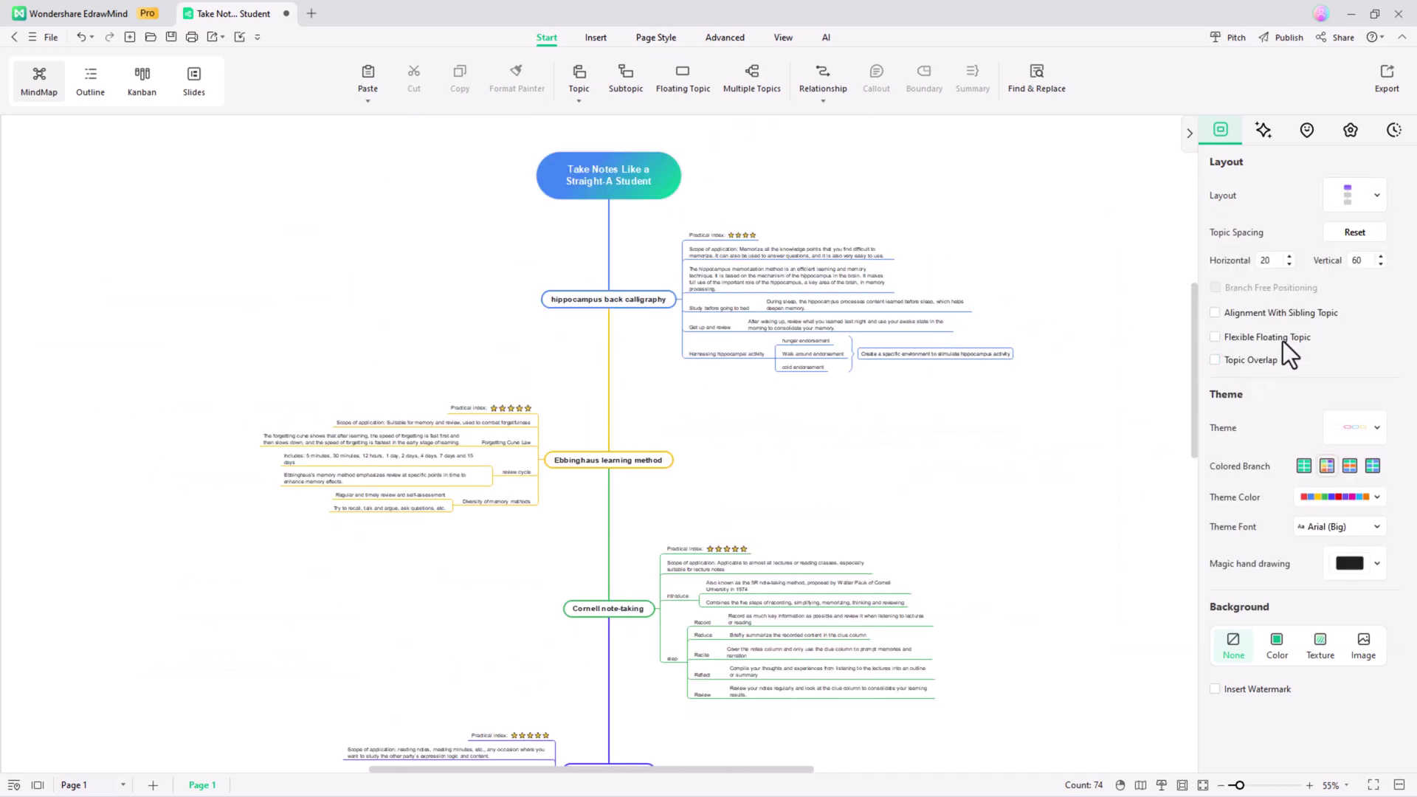
left_click(1376, 197)
left_click(1146, 432)
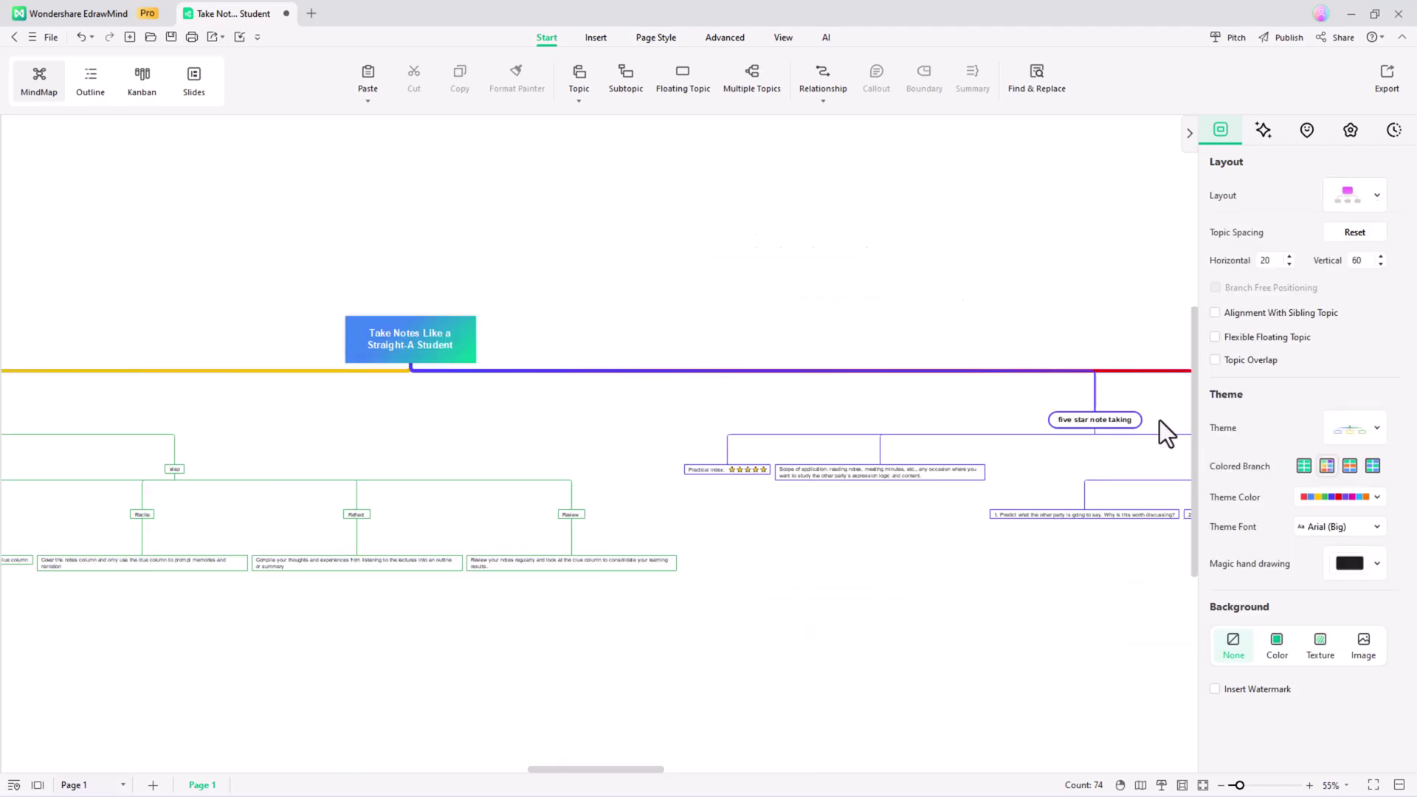
left_click(1360, 195)
Step: Restore the Mindmap layout and set the central topic font to Arabolical, size 32
left_click(1147, 273)
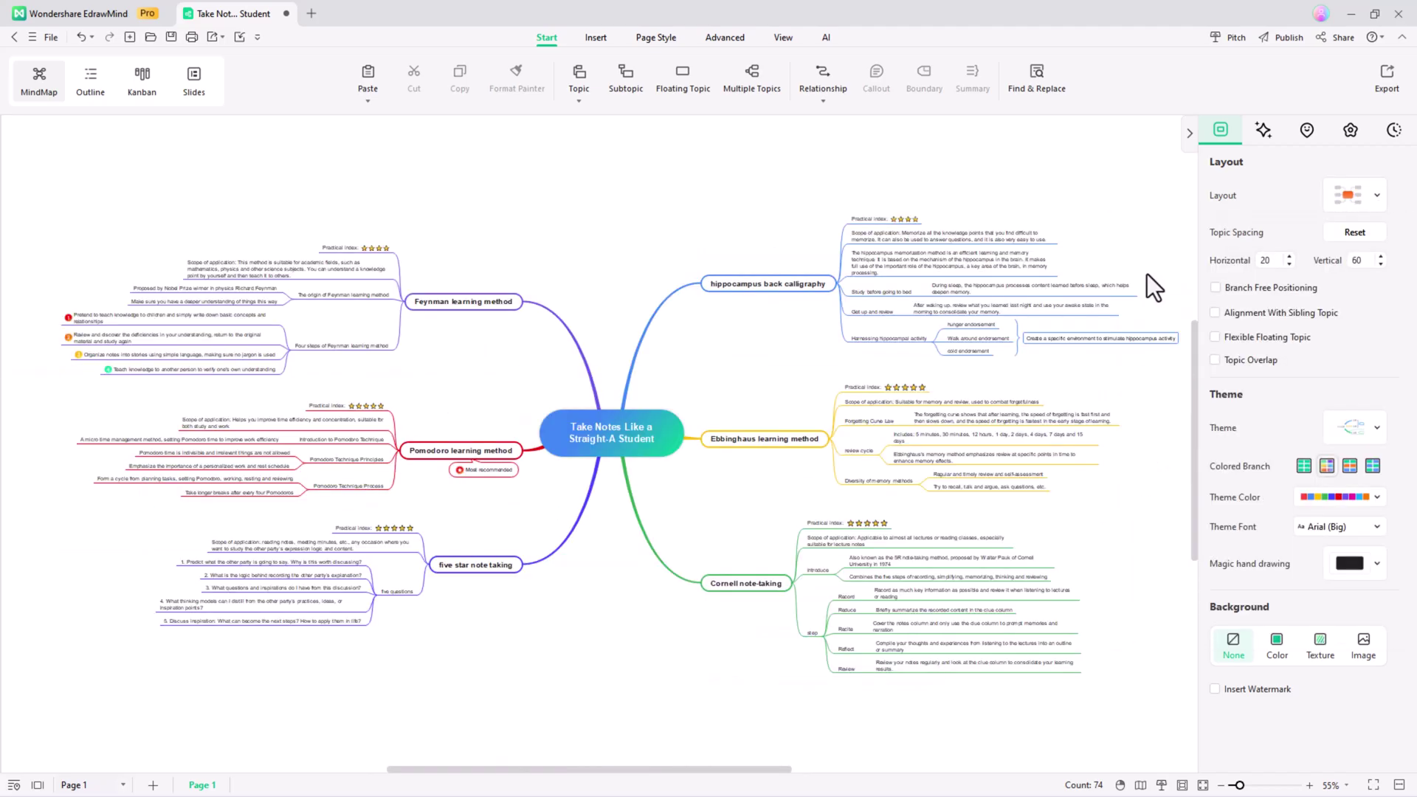
left_click(610, 425)
left_click(645, 349)
left_click(646, 503)
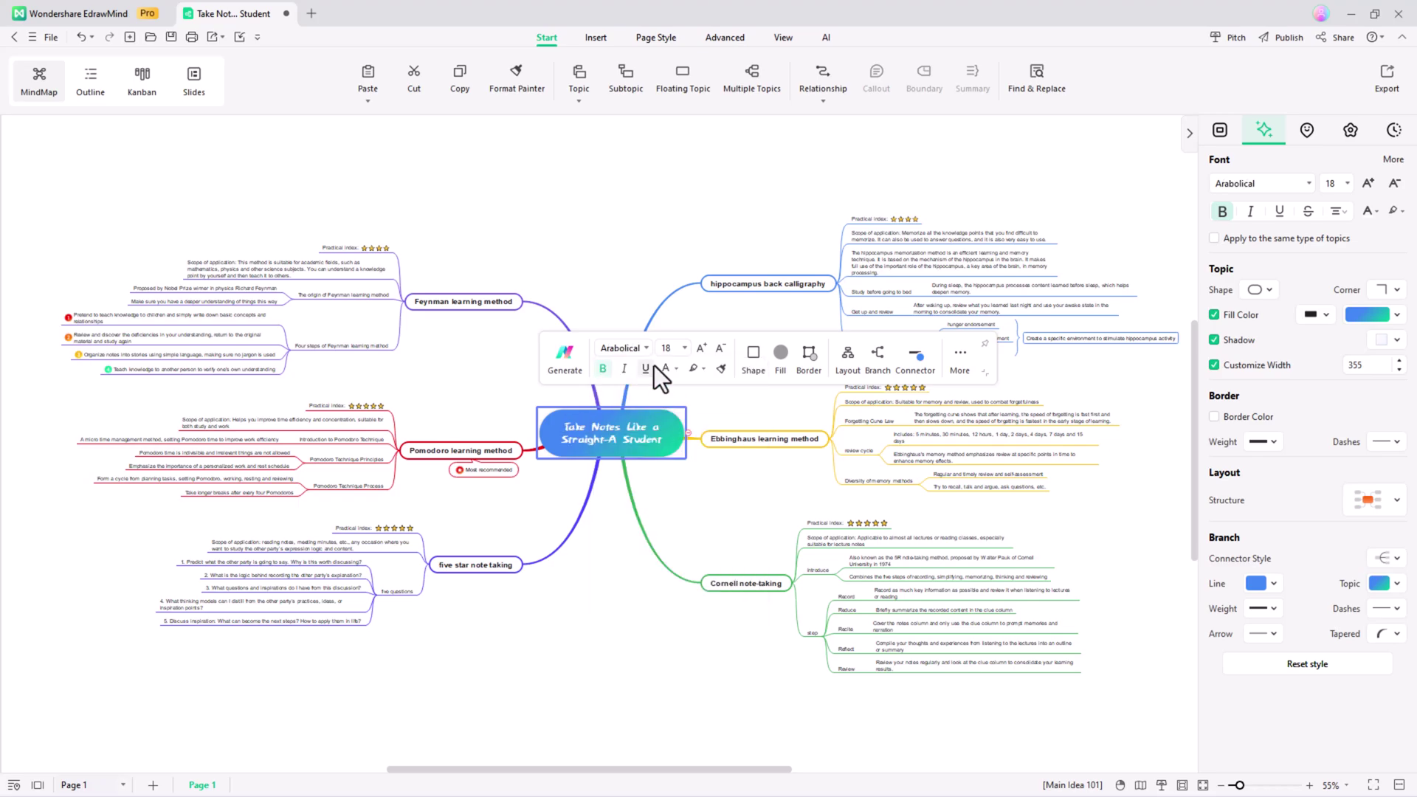
left_click(683, 348)
left_click(684, 555)
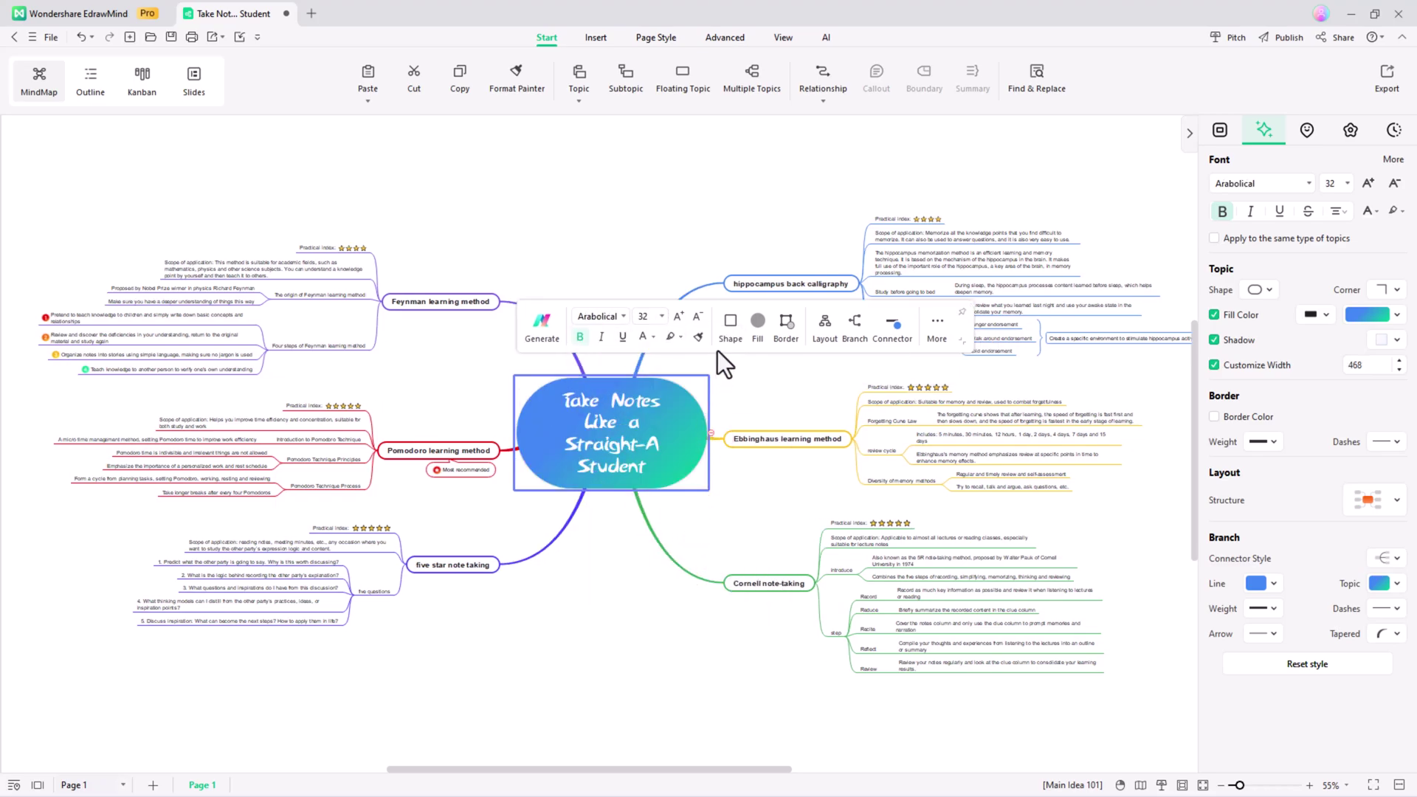
Step: Make the central topic a red rectangle with a green border, and turn off the mini toolbar
left_click(757, 321)
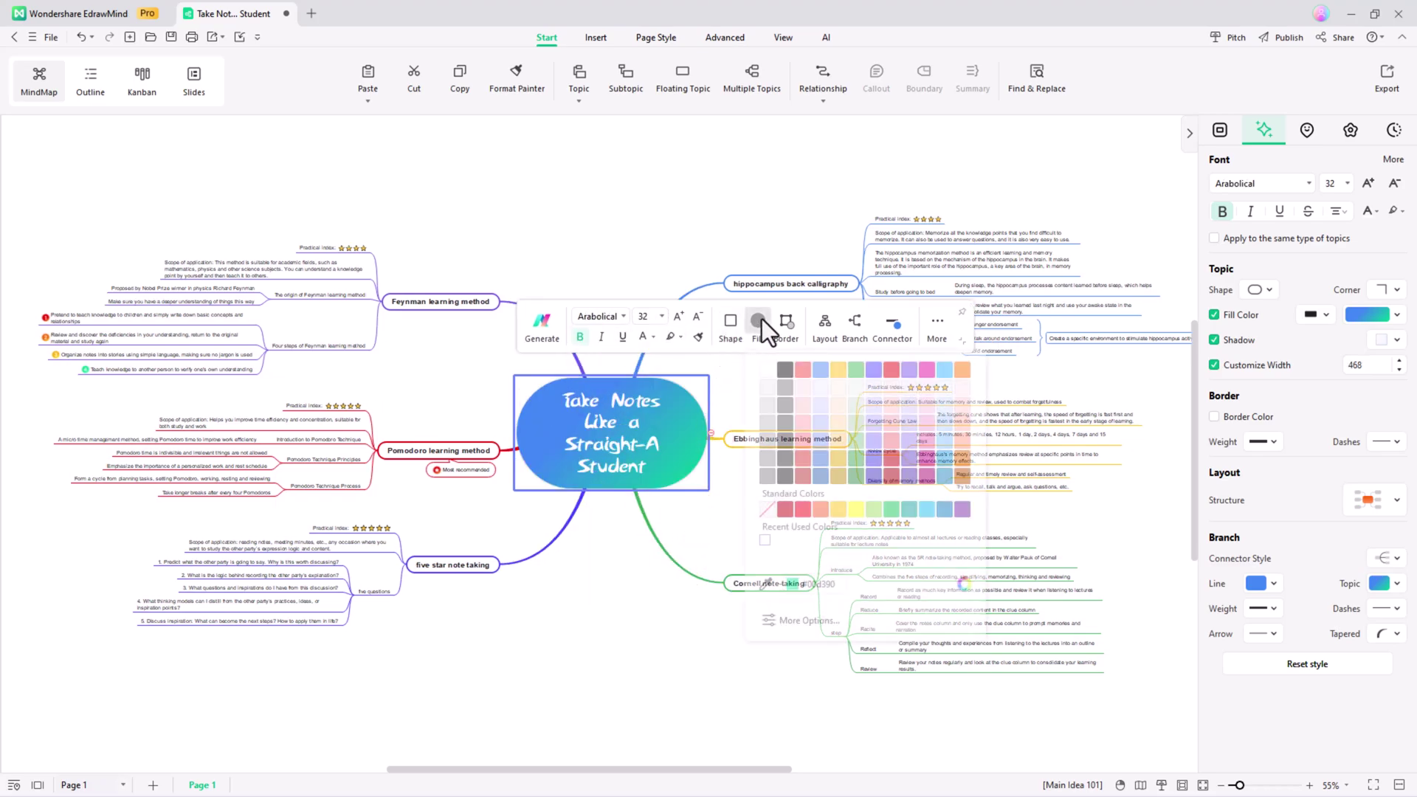
left_click(807, 371)
left_click(735, 330)
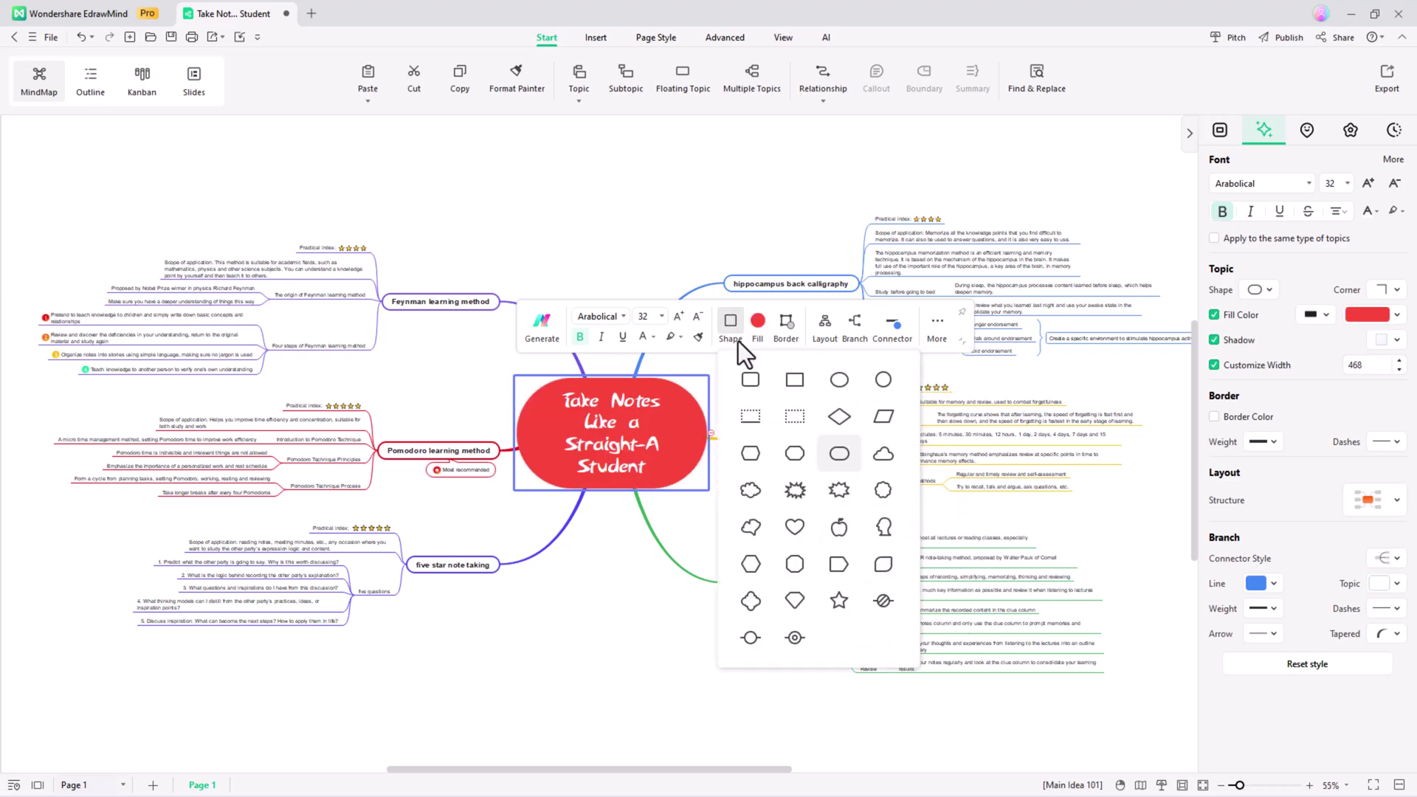
left_click(769, 385)
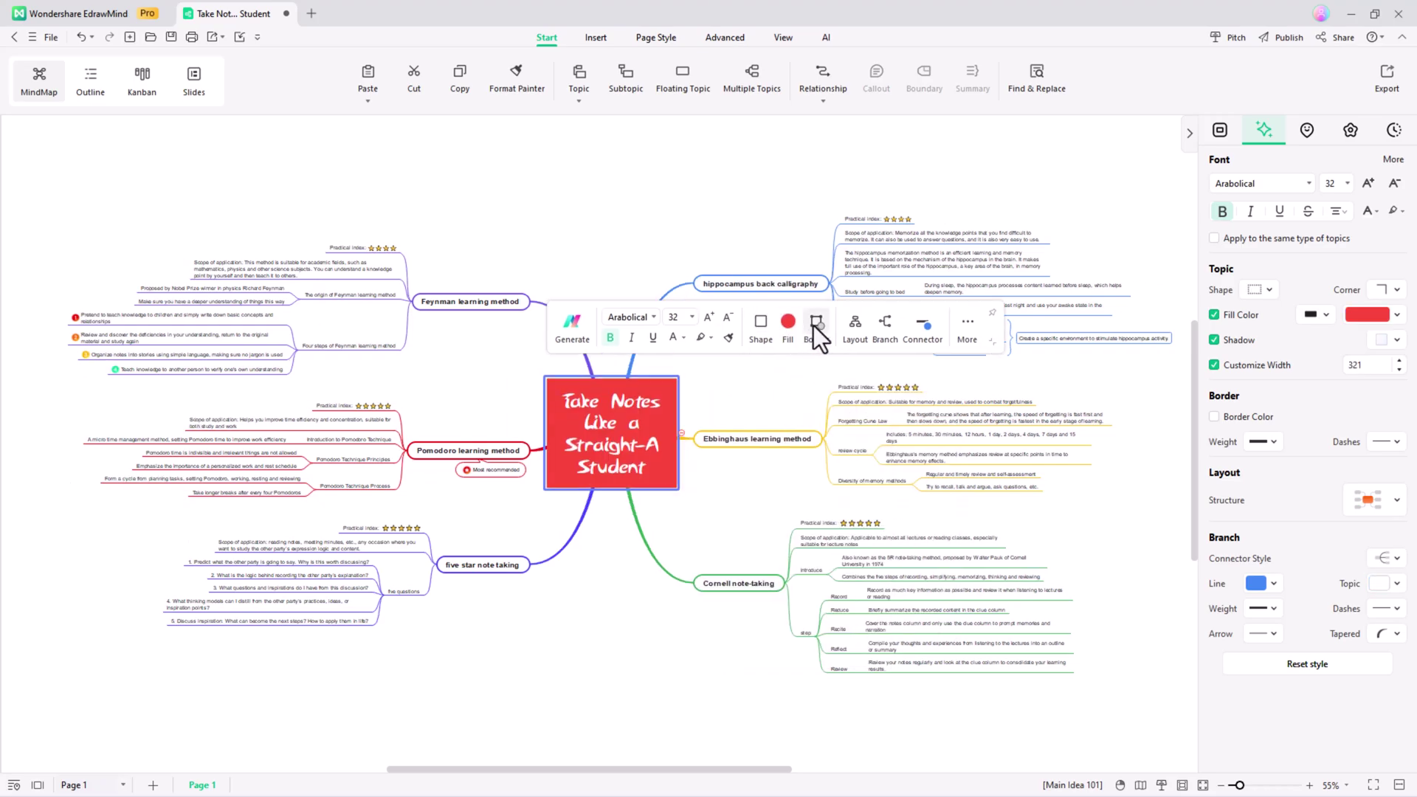
left_click(813, 325)
left_click(914, 476)
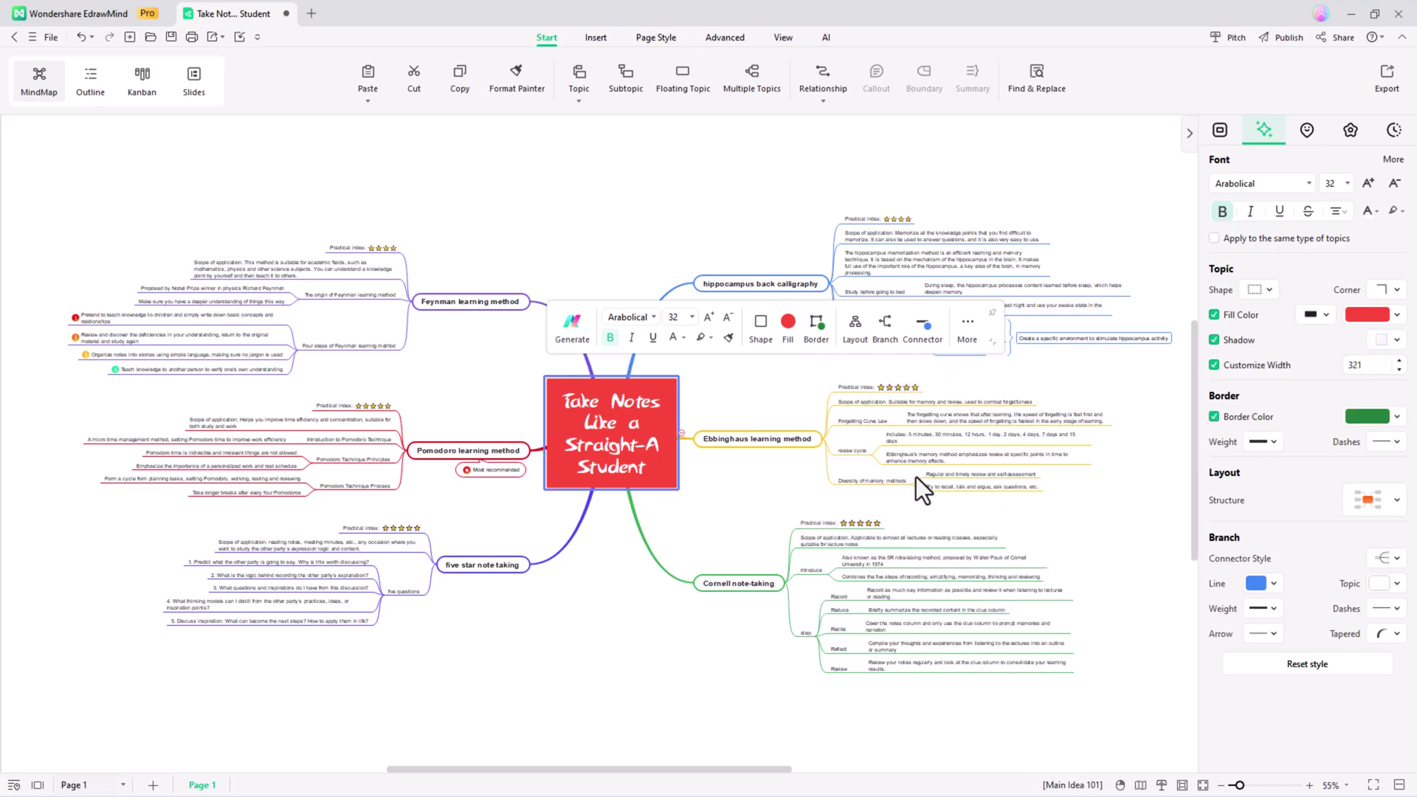
left_click(981, 330)
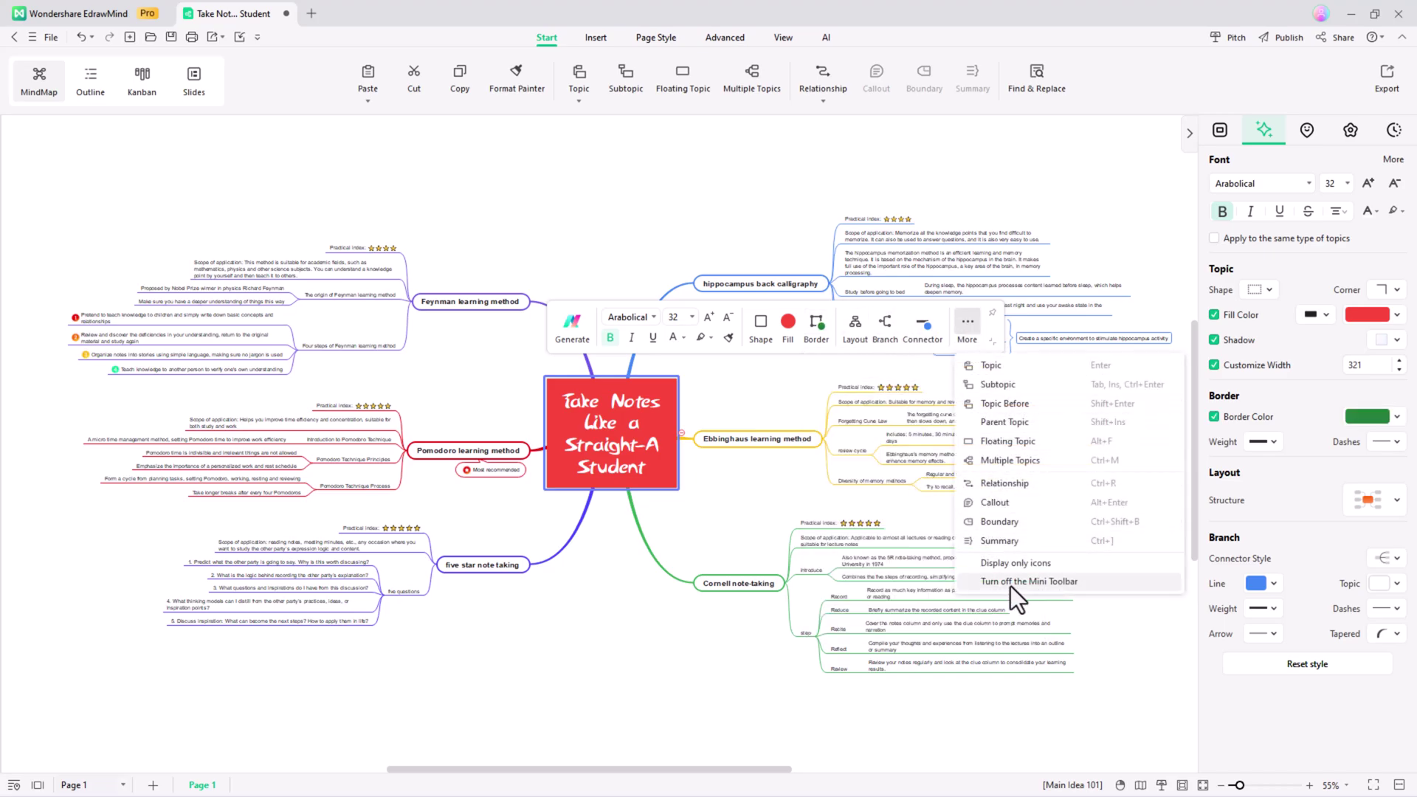
left_click(419, 165)
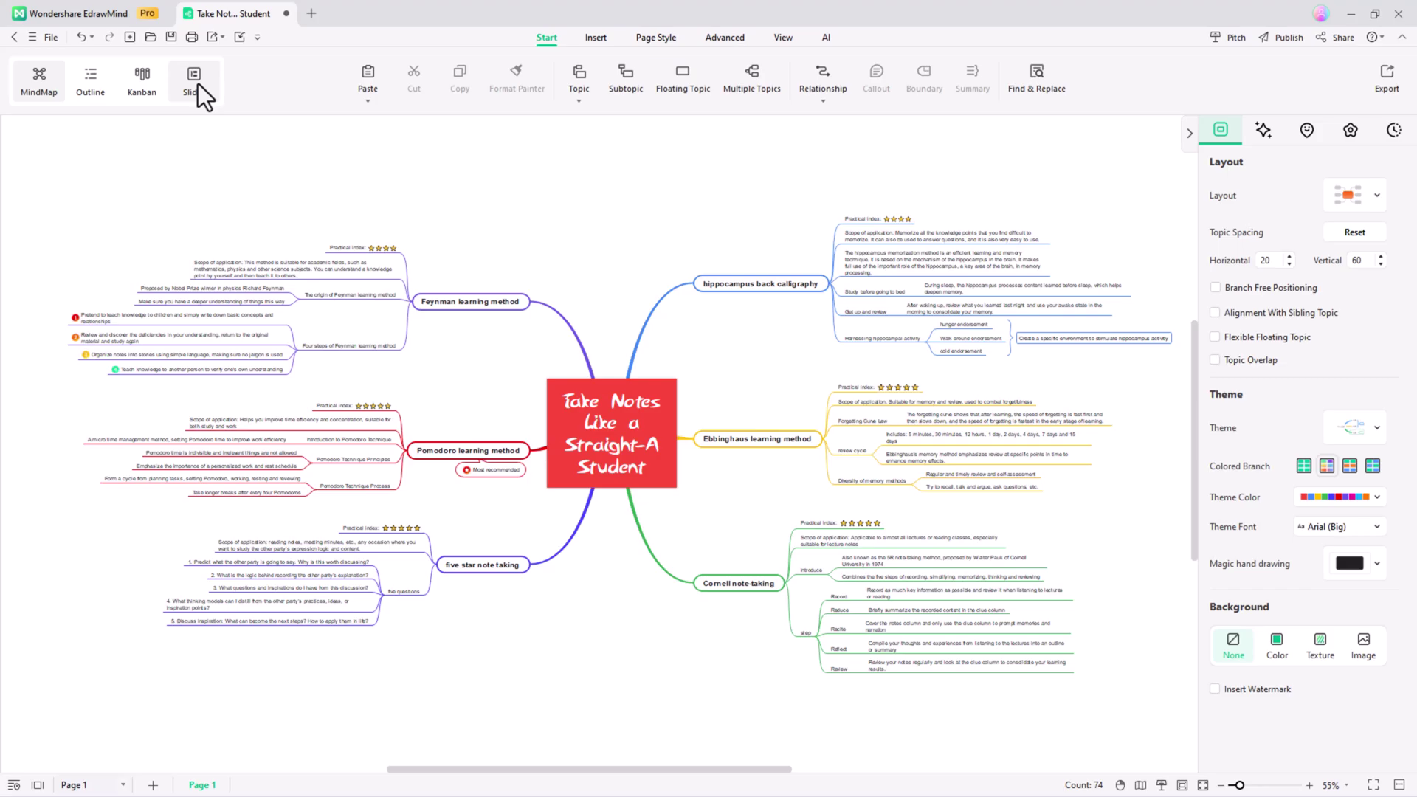
Step: Show the map as an outline, trying Regular mode, then set Widescreen and Paper mode
left_click(92, 90)
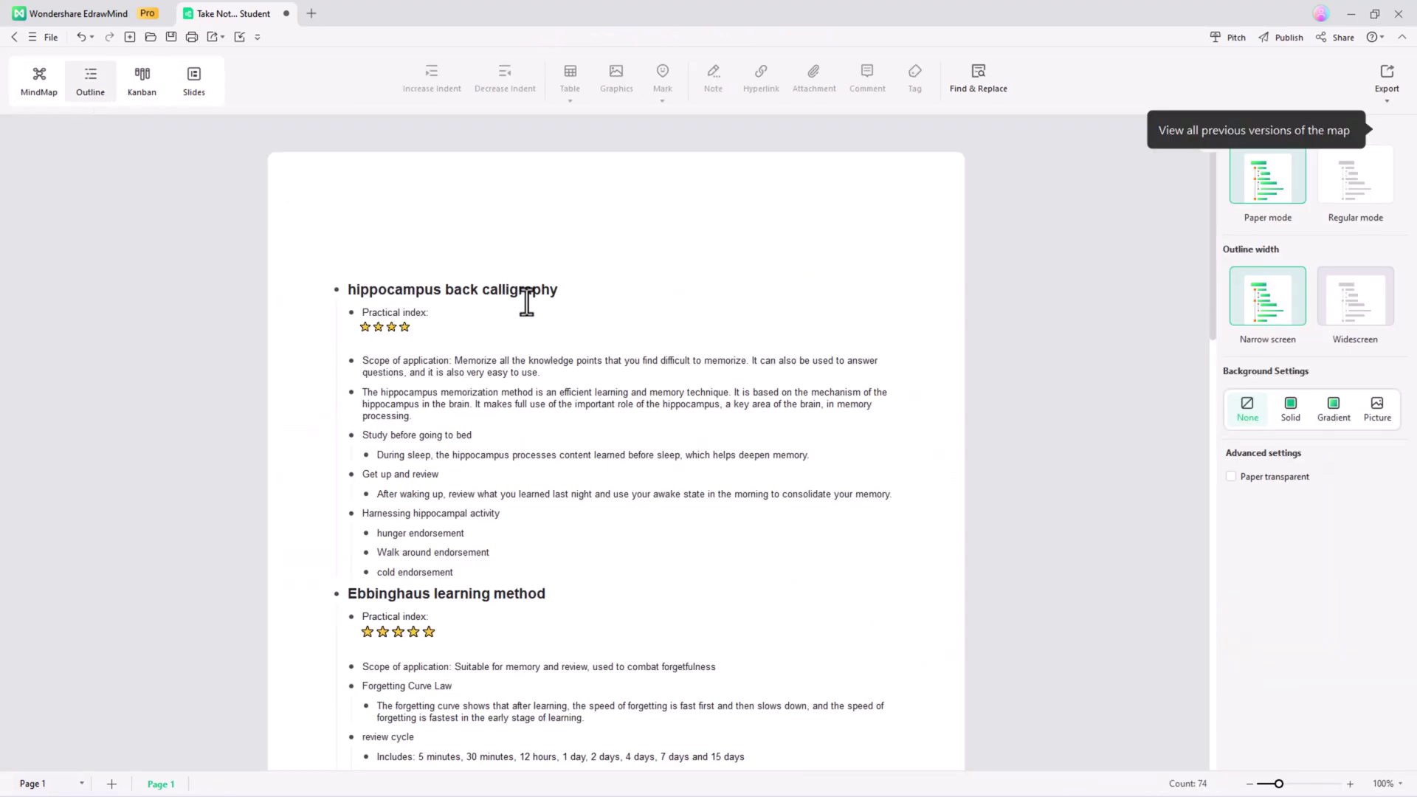
scroll(526, 302, "down", 1)
scroll(538, 327, "down", 3)
scroll(539, 327, "down", 3)
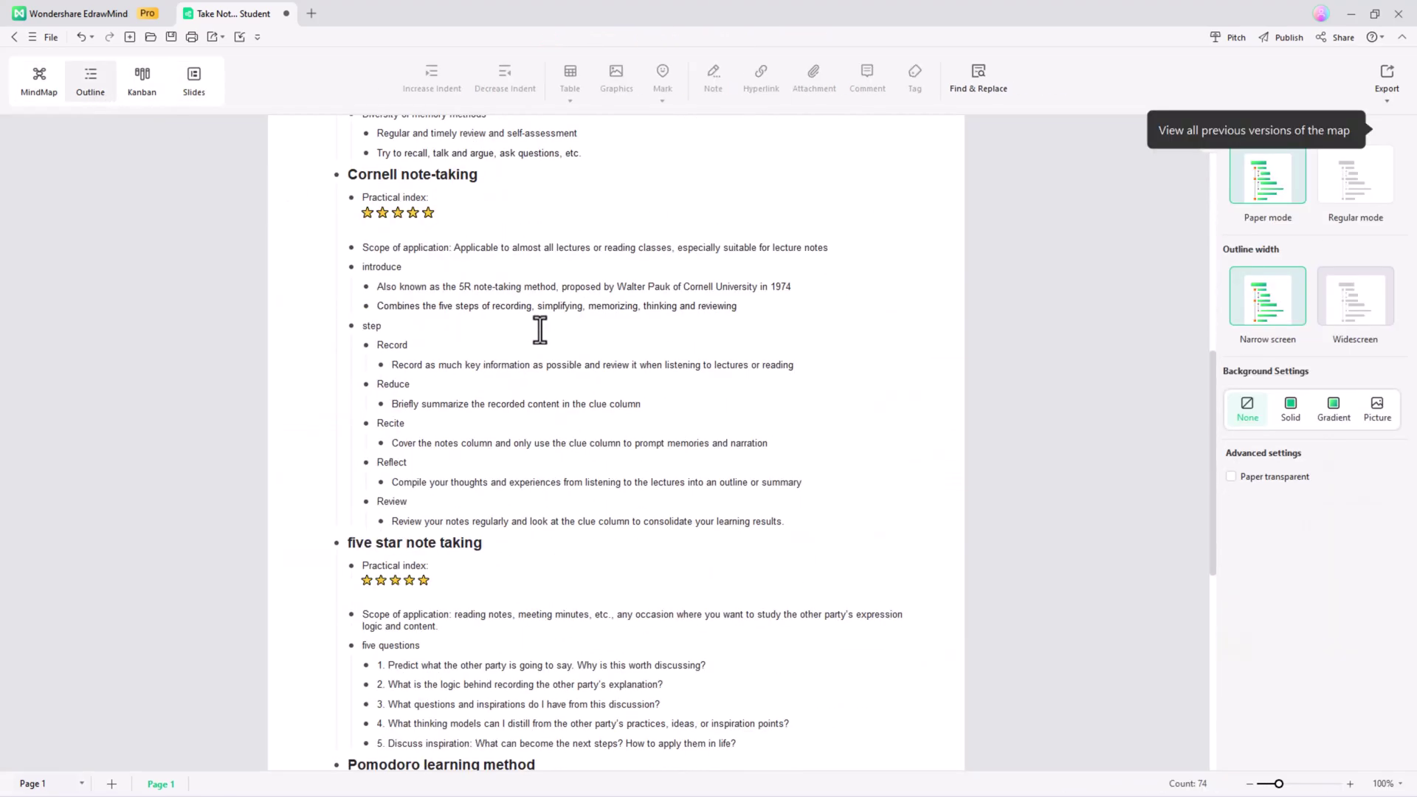
scroll(540, 330, "down", 4)
scroll(543, 333, "down", 1)
scroll(543, 332, "up", 2)
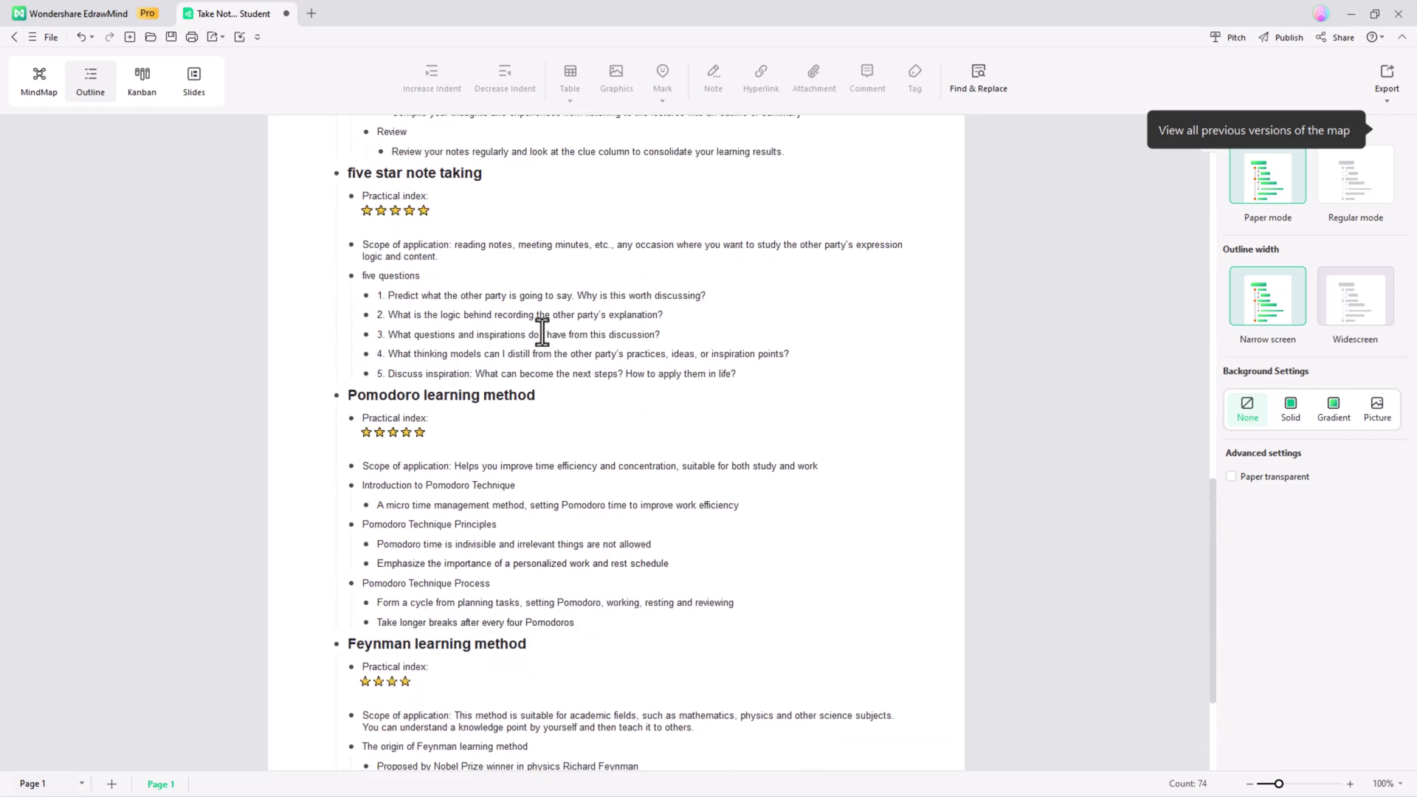
scroll(542, 332, "up", 3)
scroll(543, 332, "up", 3)
scroll(543, 332, "up", 4)
scroll(543, 332, "up", 1)
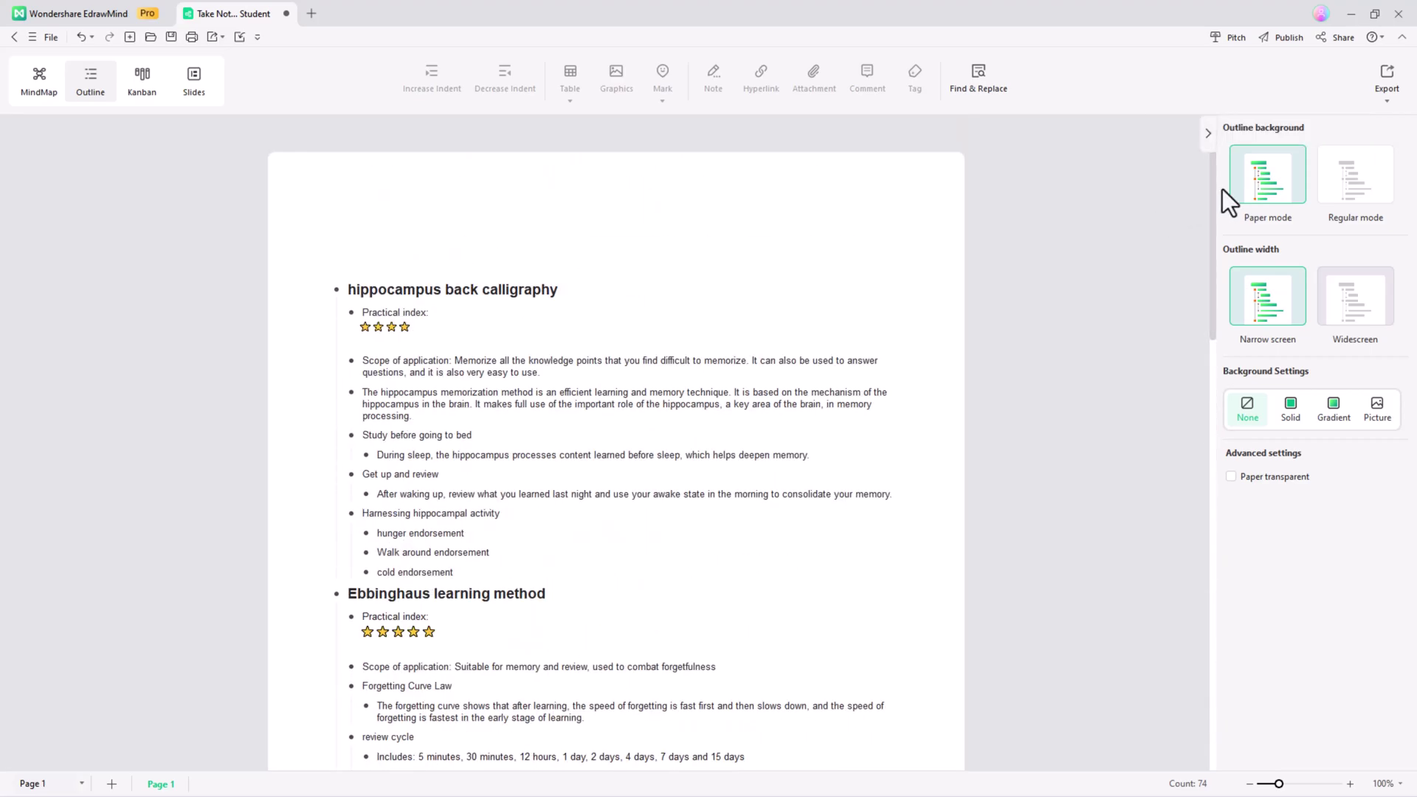
left_click(1341, 192)
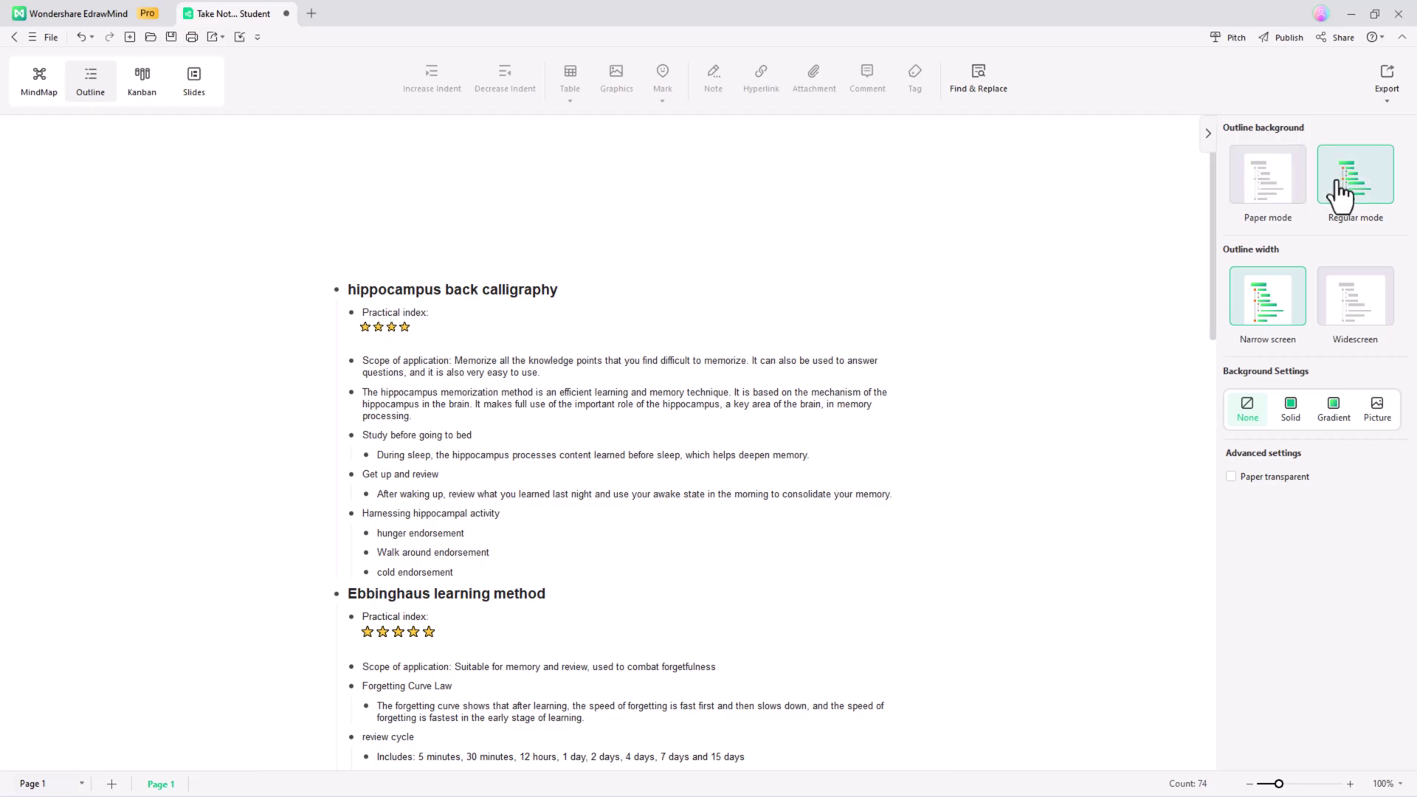
left_click(1352, 316)
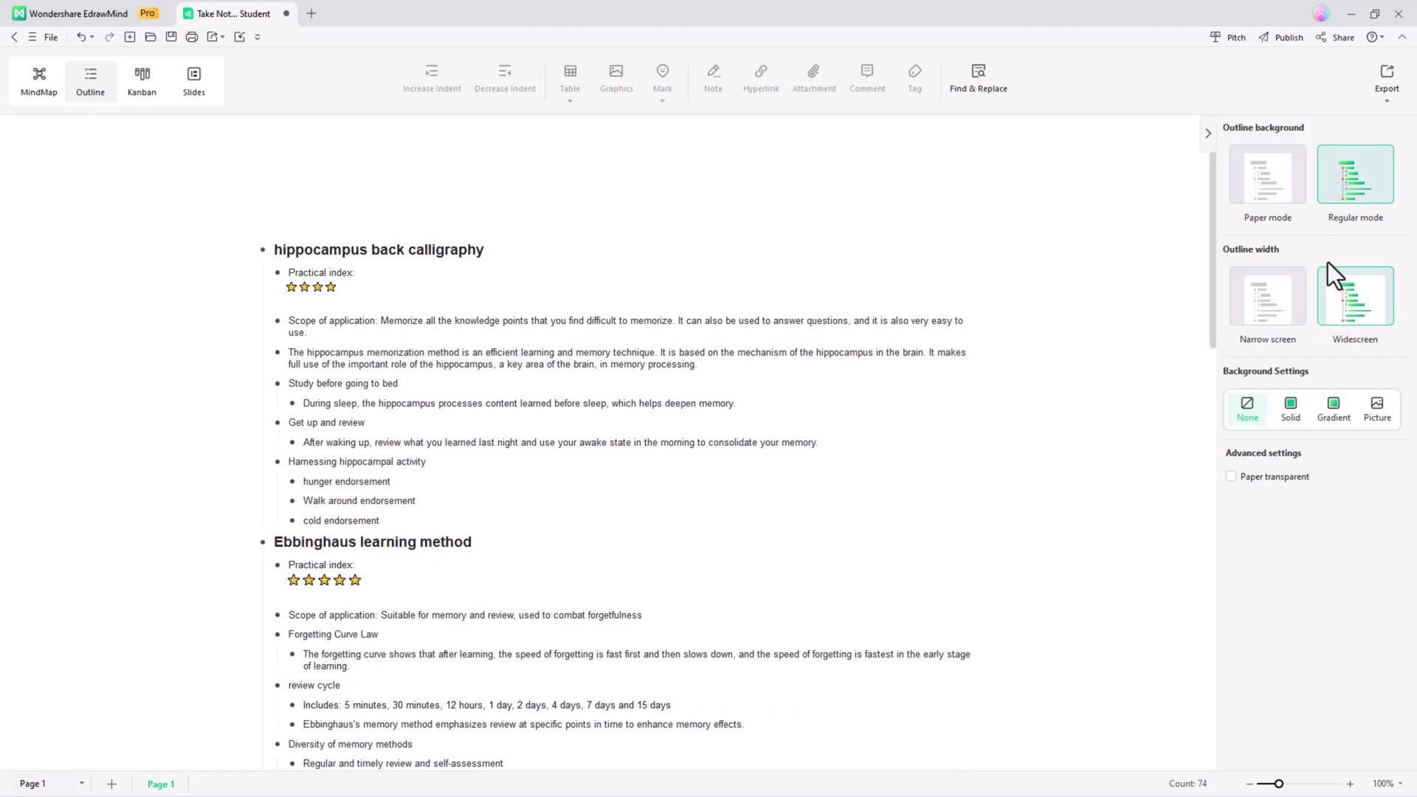
left_click(1285, 194)
Step: Give the outline a blurred picture background on transparent paper, then switch to Kanban
left_click(1334, 405)
left_click(1383, 451)
left_click(1341, 648)
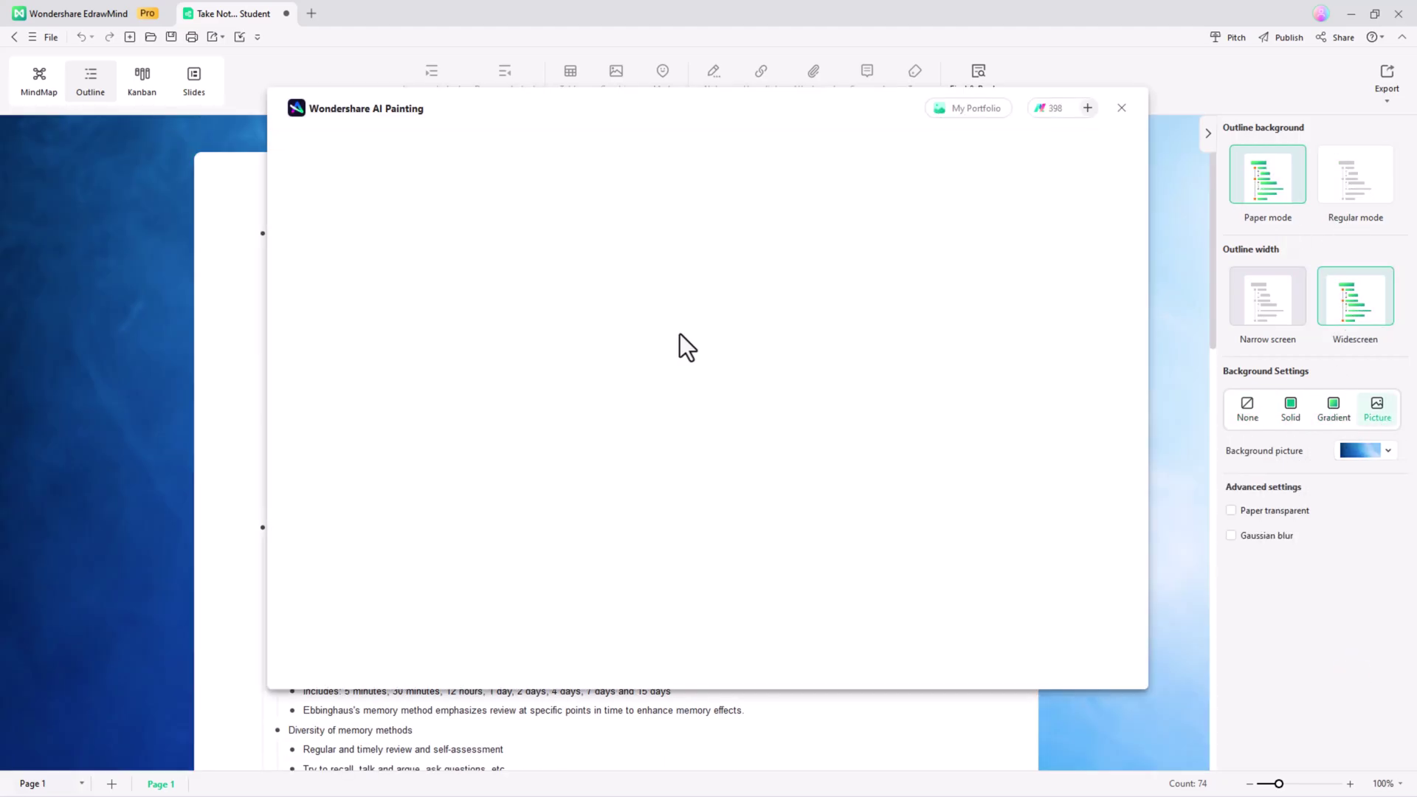
left_click(1100, 127)
left_click(1231, 510)
left_click(1231, 534)
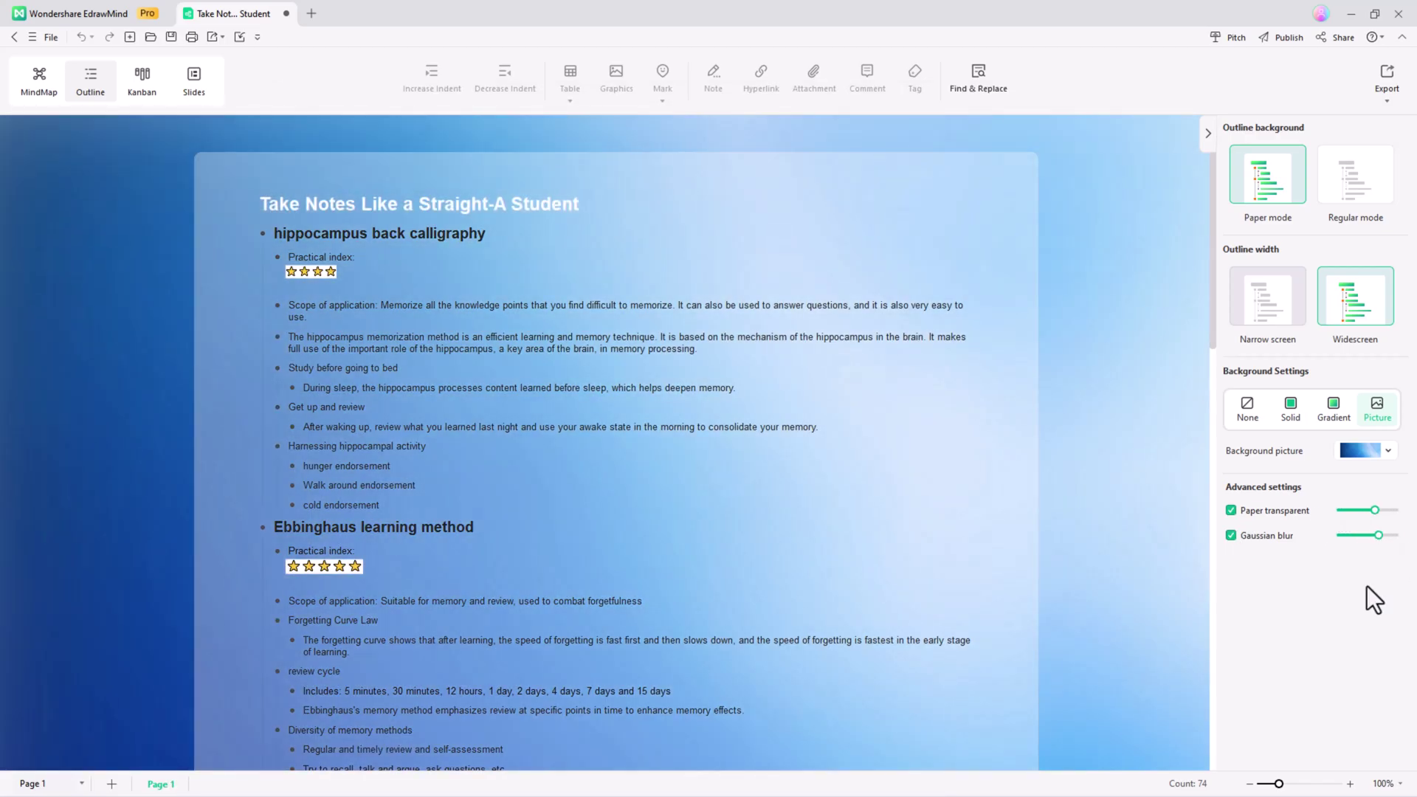
left_click(141, 78)
scroll(554, 426, "down", 2)
scroll(665, 422, "up", 2)
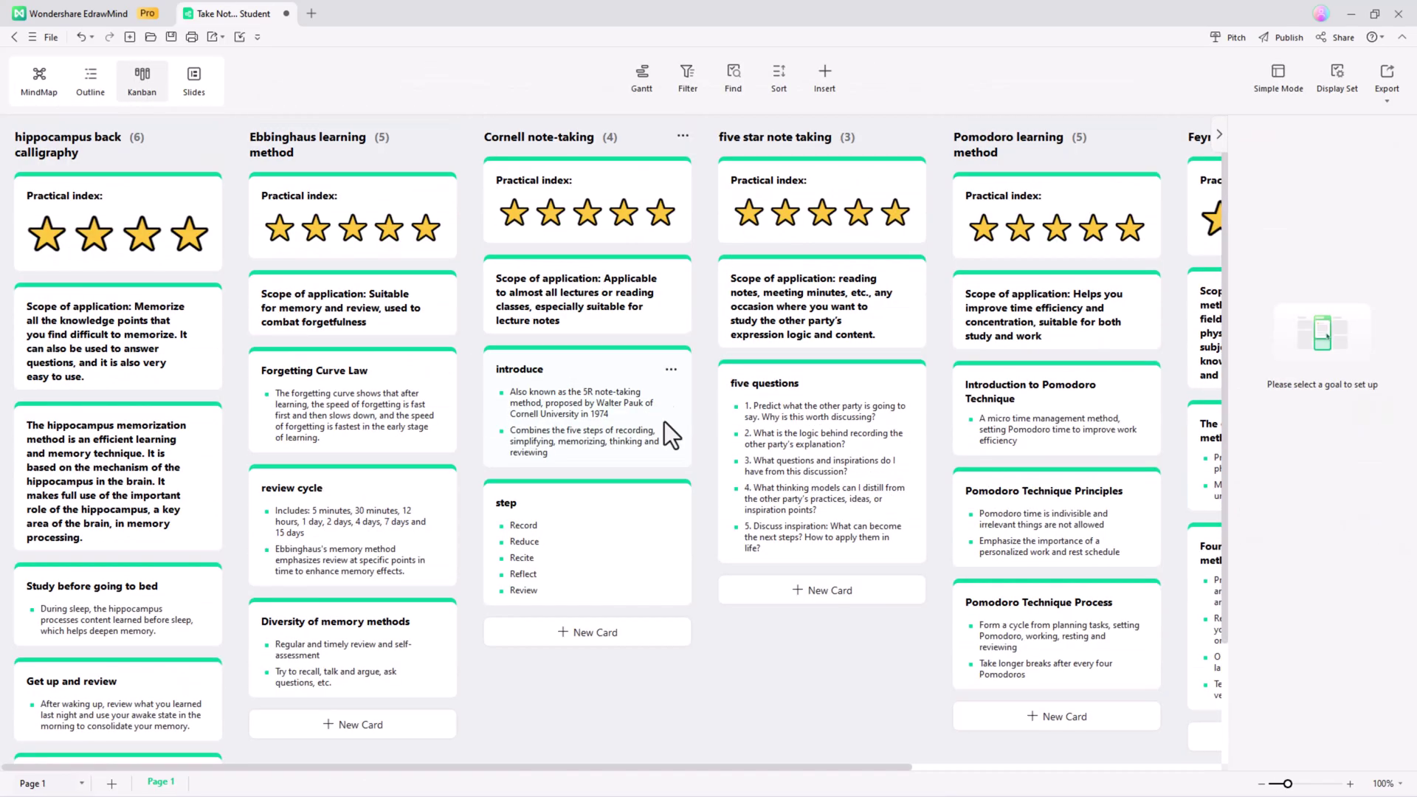
scroll(664, 422, "down", 2)
scroll(354, 708, "up", 2)
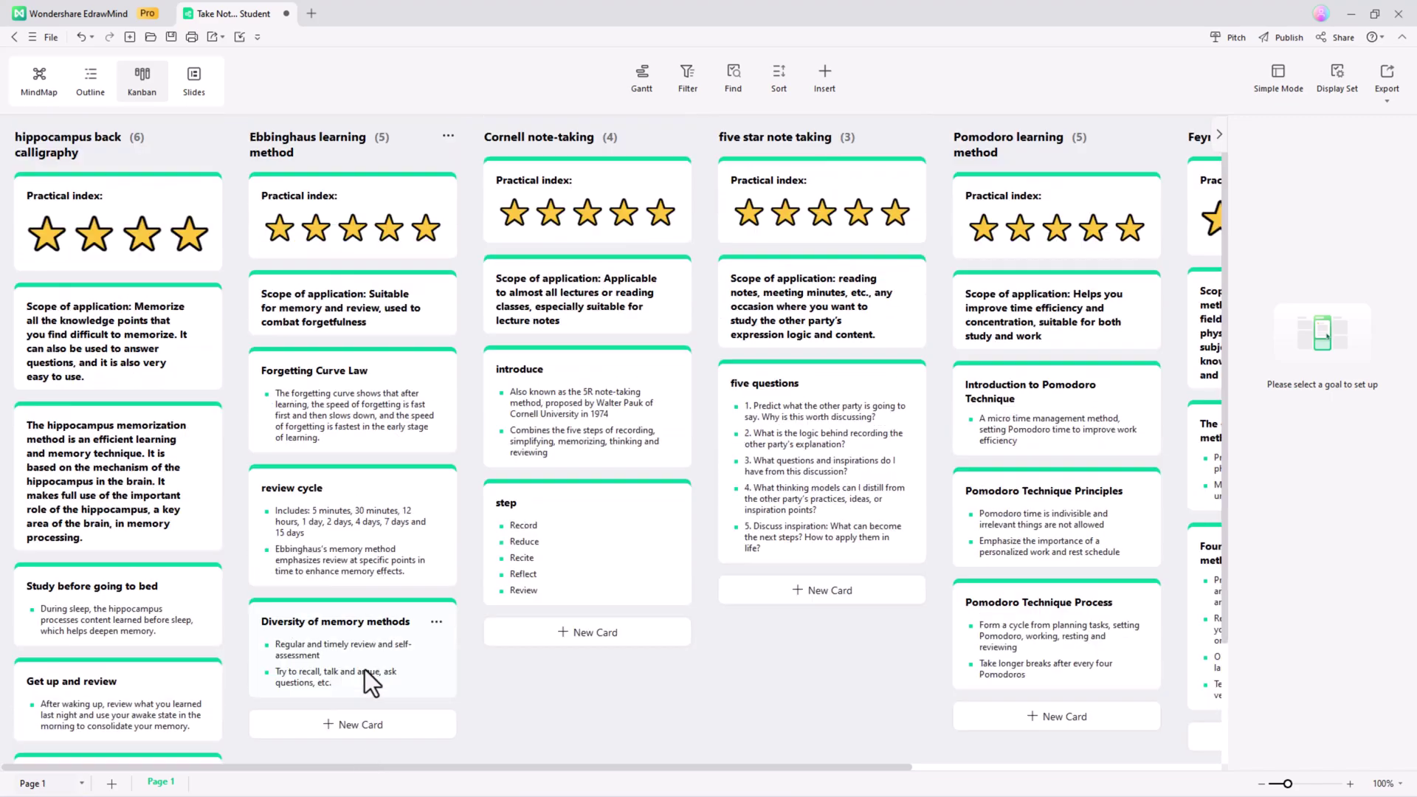
Step: Preview the Cornell star rating card and add 'techify' and 'channel' cards under Ebbinghaus
left_click(579, 216)
left_click(707, 332)
left_click_drag(648, 773, 839, 773)
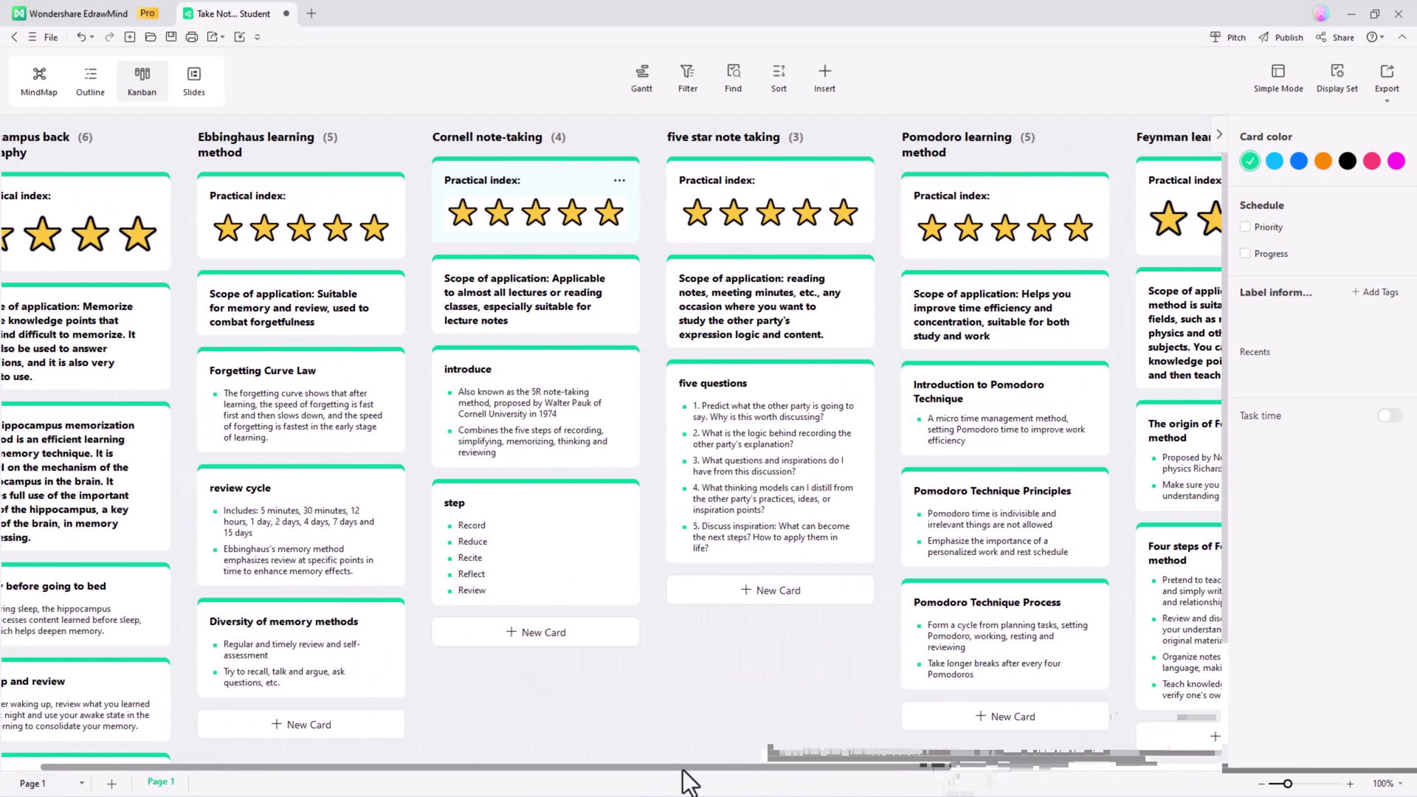
scroll(683, 782, "left", 1)
scroll(720, 708, "down", 2)
left_click(379, 579)
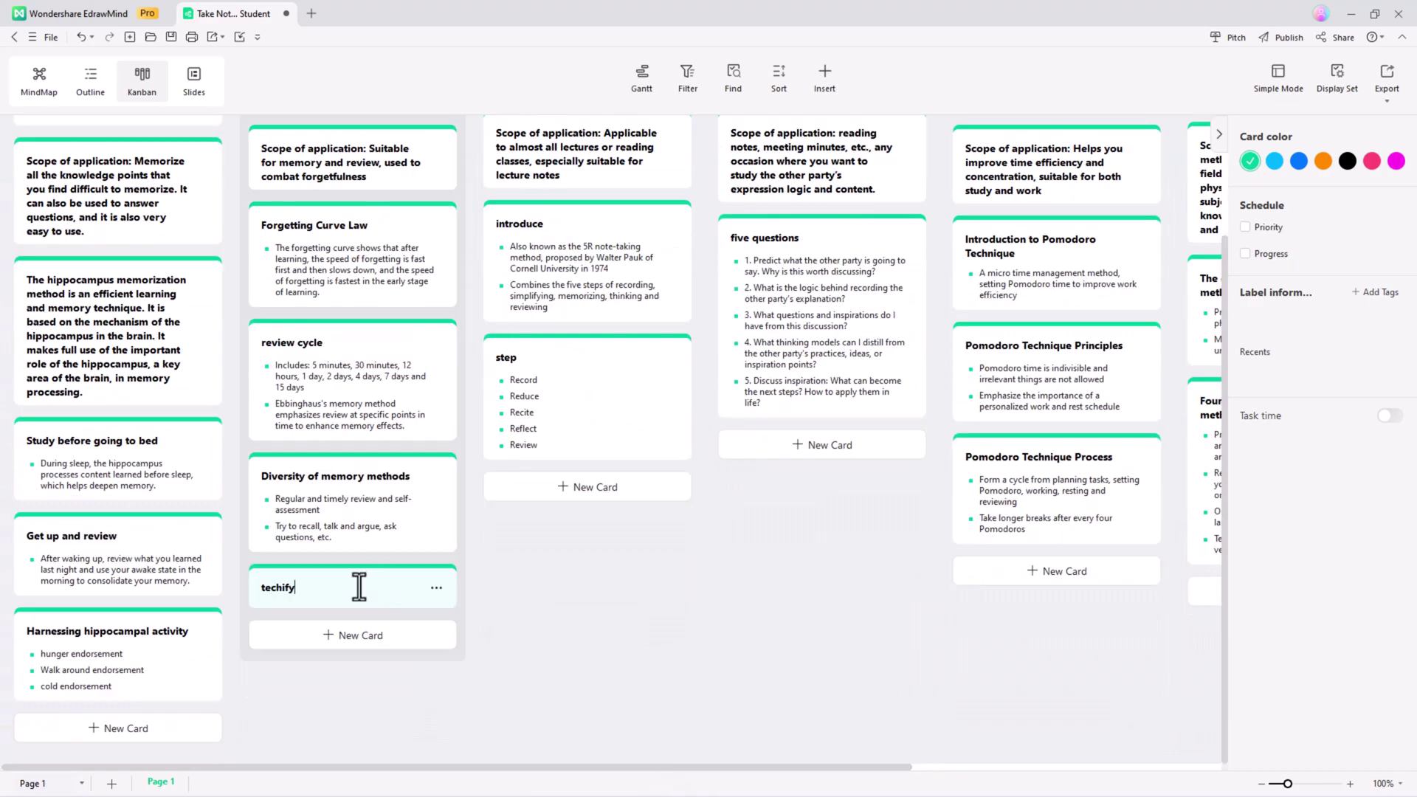
left_click(540, 622)
left_click(361, 636)
type("channel")
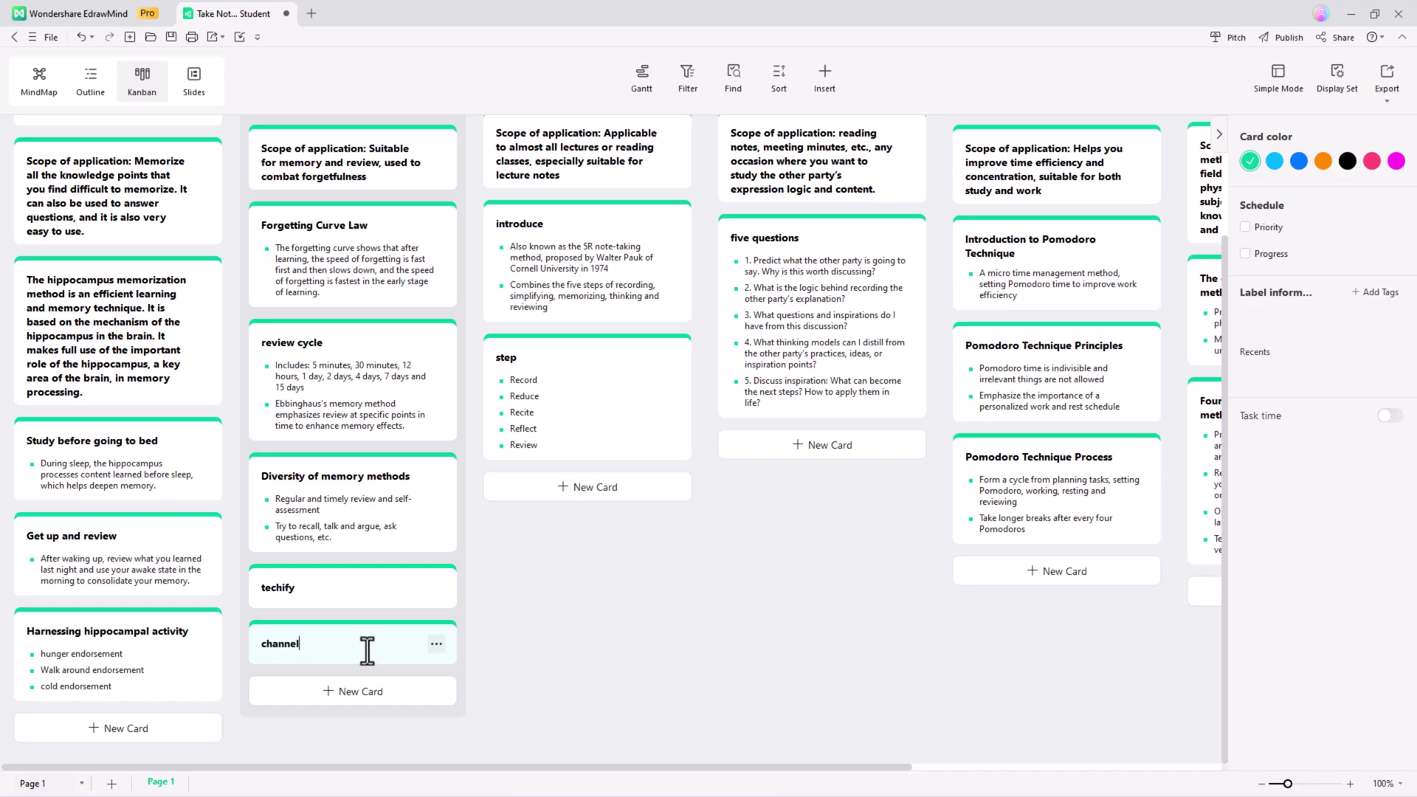
Step: Finish the channel card and colour Diversity of memory methods blue, Forgetting Curve Law magenta
left_click(656, 601)
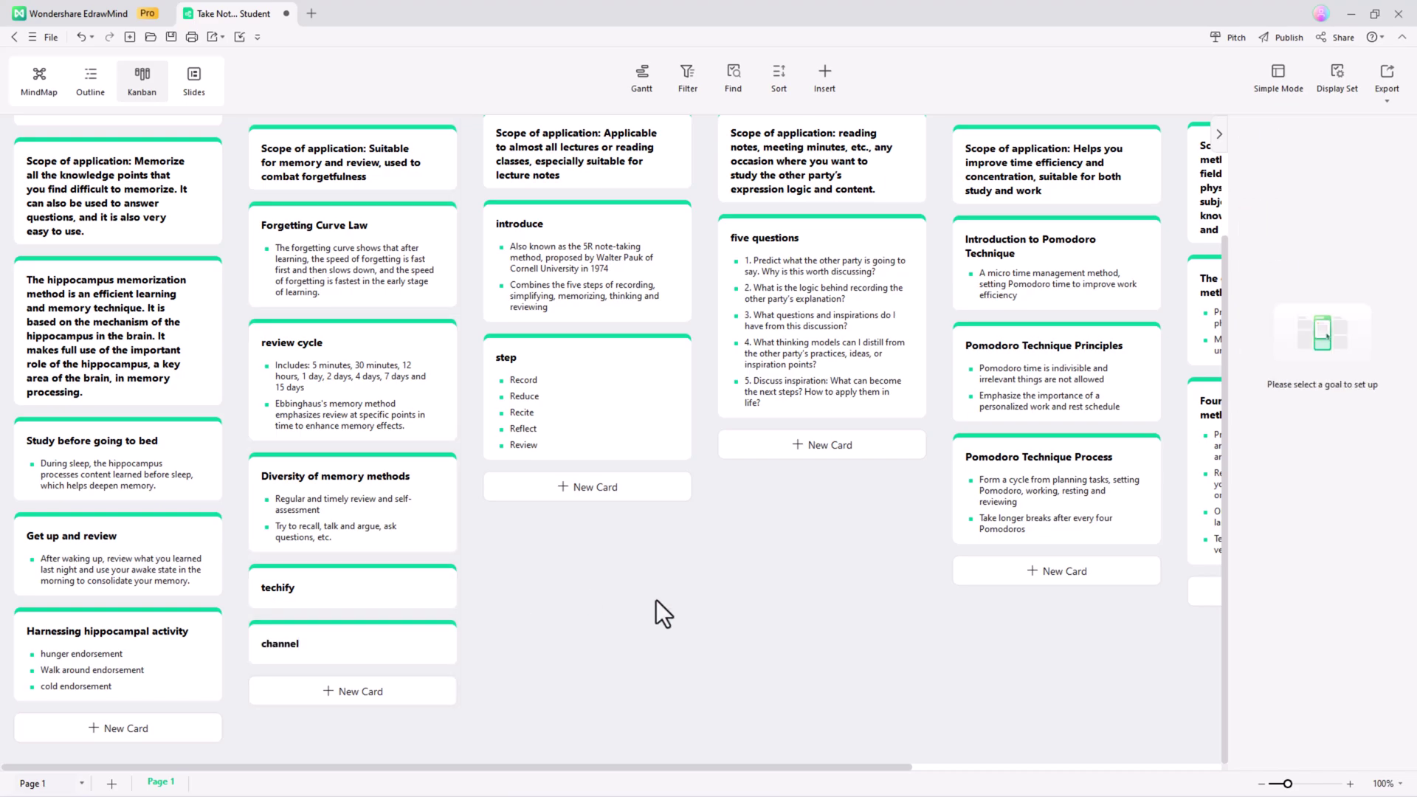
left_click(389, 519)
left_click(1298, 161)
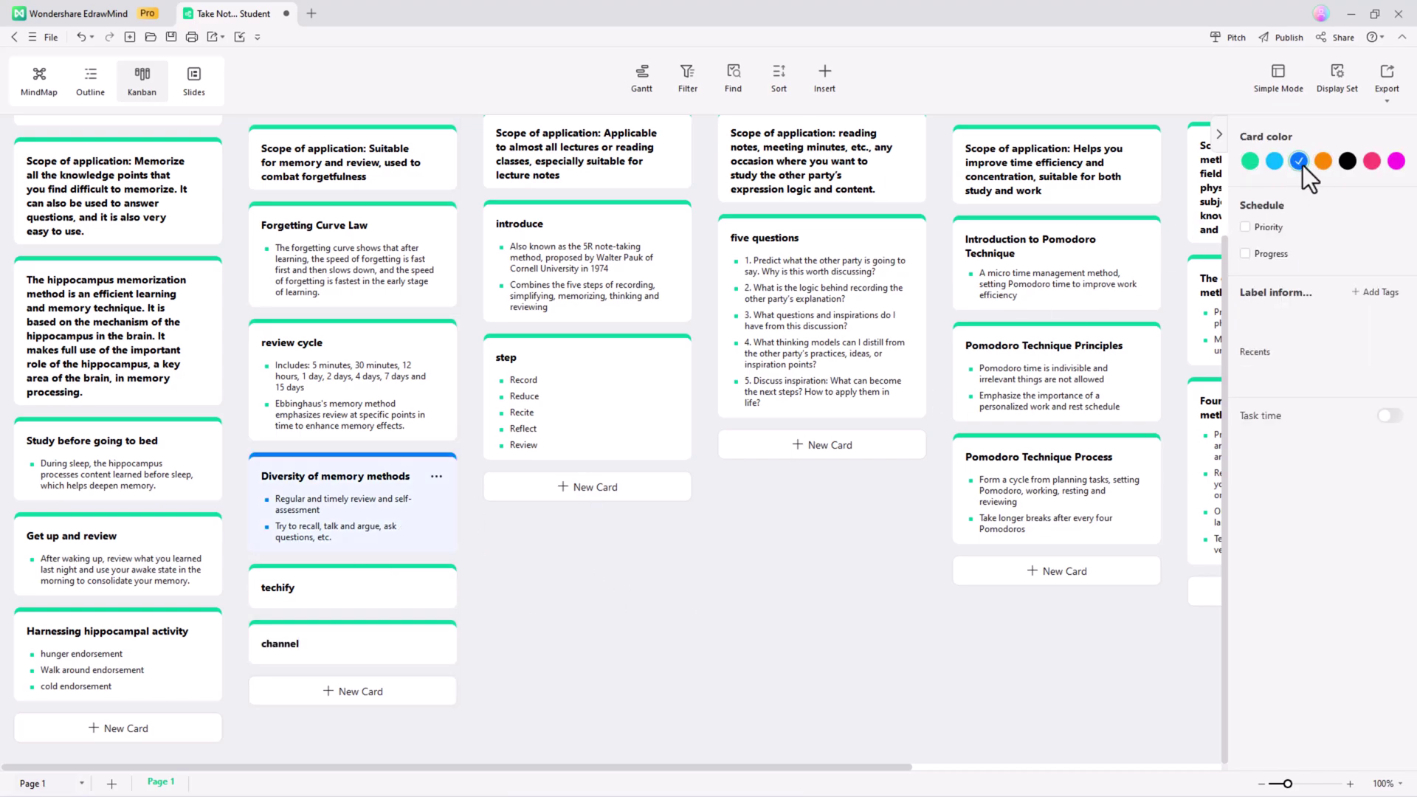
left_click(406, 382)
left_click(1348, 160)
left_click(383, 256)
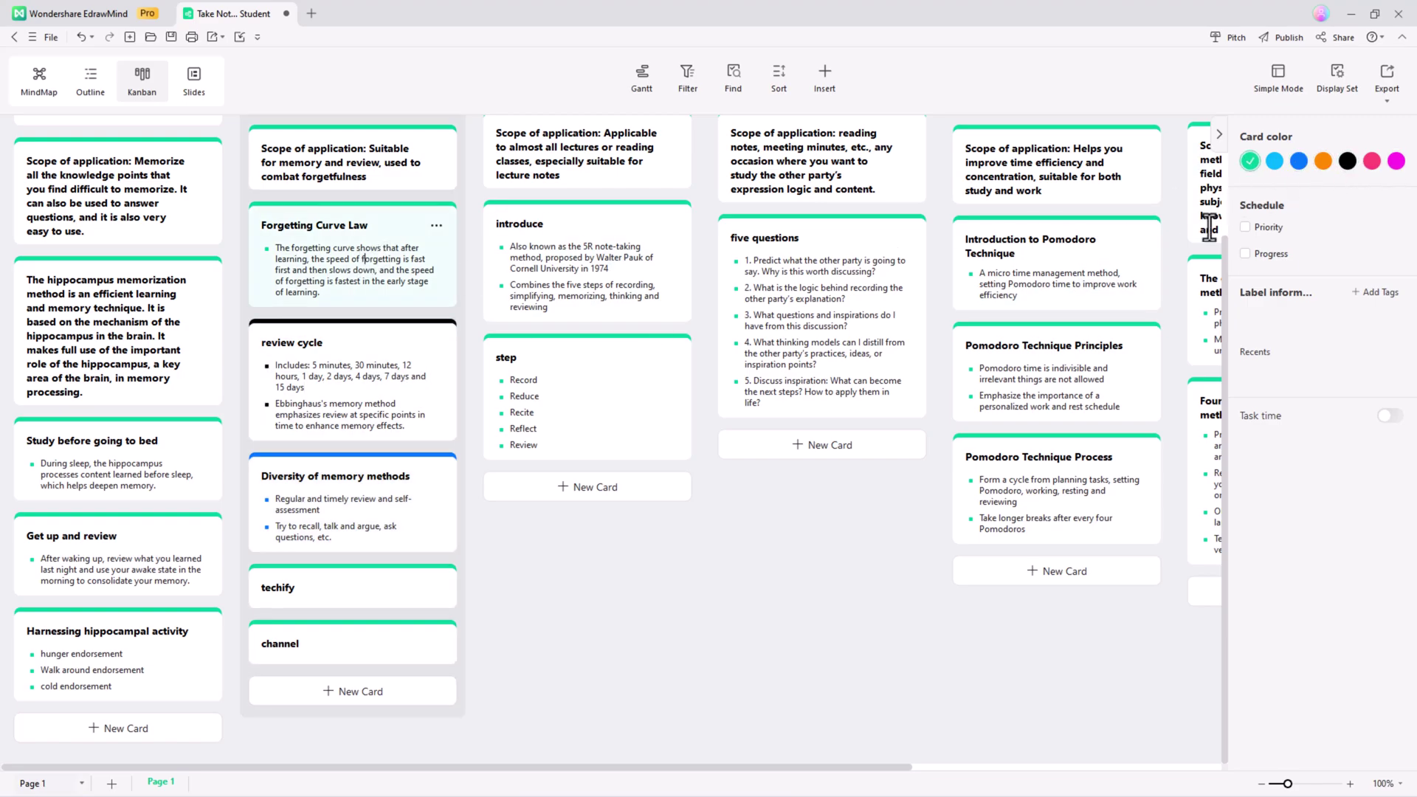
left_click(1396, 160)
Step: Enable priority and progress on Forgetting Curve Law with priority P6
left_click(1244, 227)
left_click(1244, 253)
left_click(1383, 227)
left_click(1379, 331)
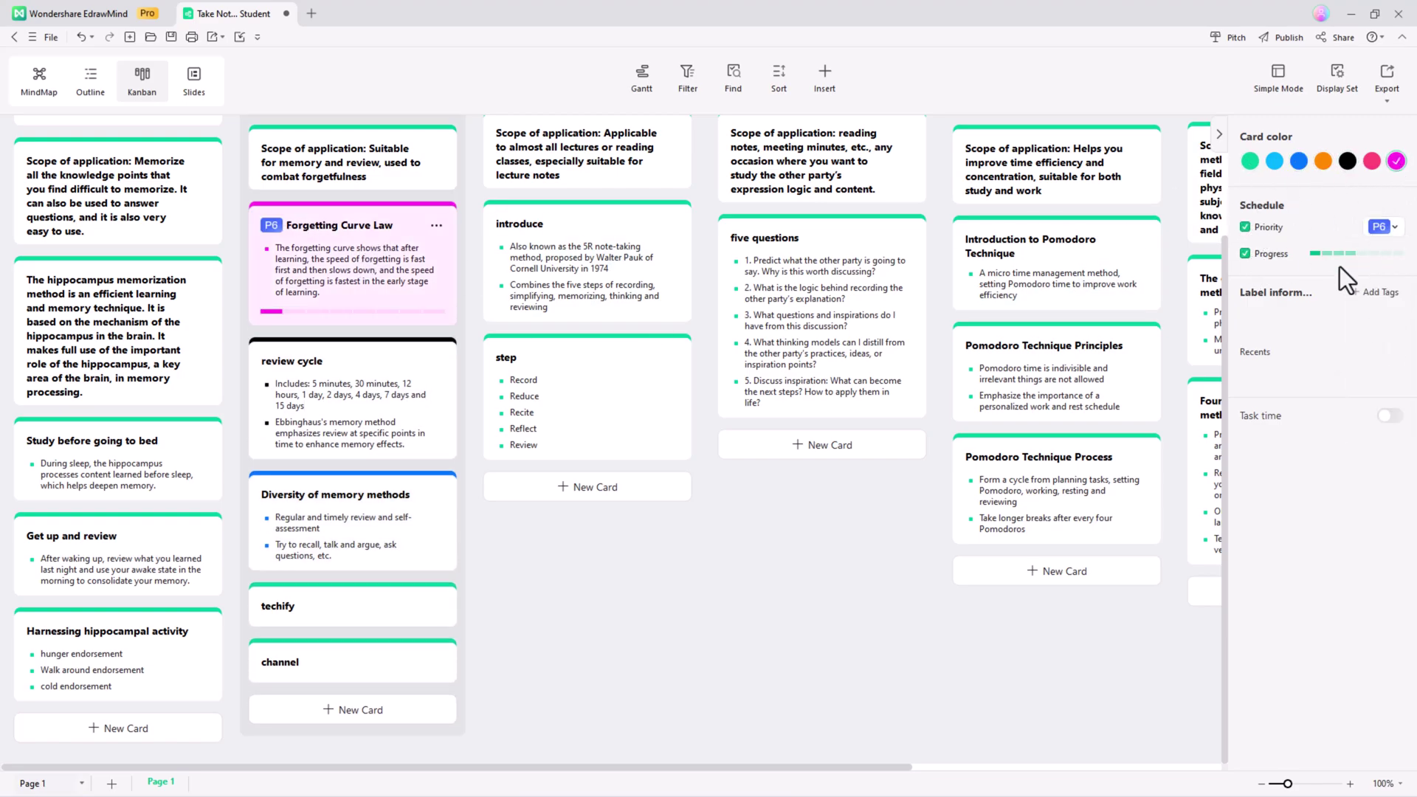
Step: Enable priority and progress on Diversity of memory methods with priority P8
left_click(443, 520)
left_click(1245, 227)
left_click(1246, 253)
left_click(1383, 227)
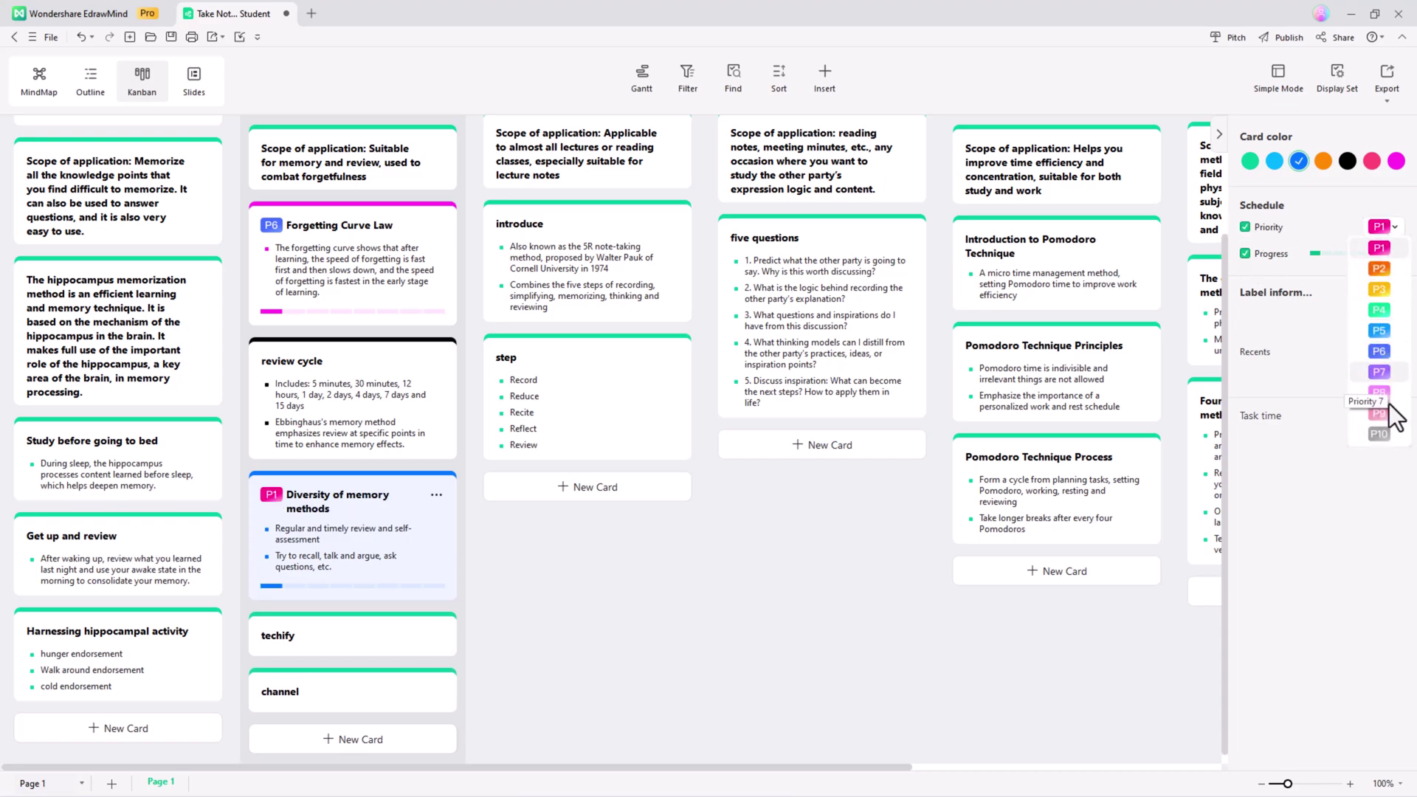
left_click(1382, 405)
Step: Tag the Diversity card 'hgiuggi' and show the Gantt table above the board
left_click(1380, 292)
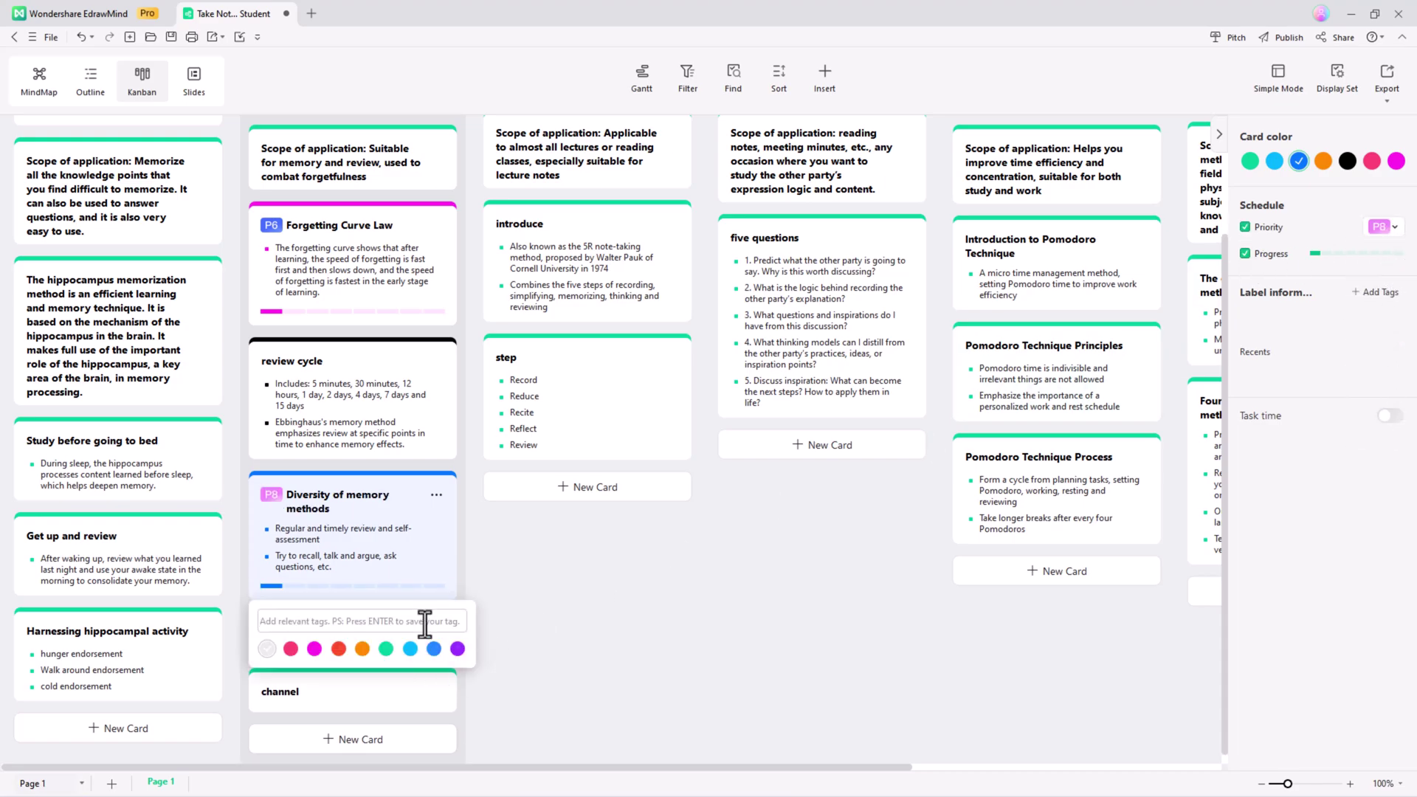
type("hgiuggi")
key("Return")
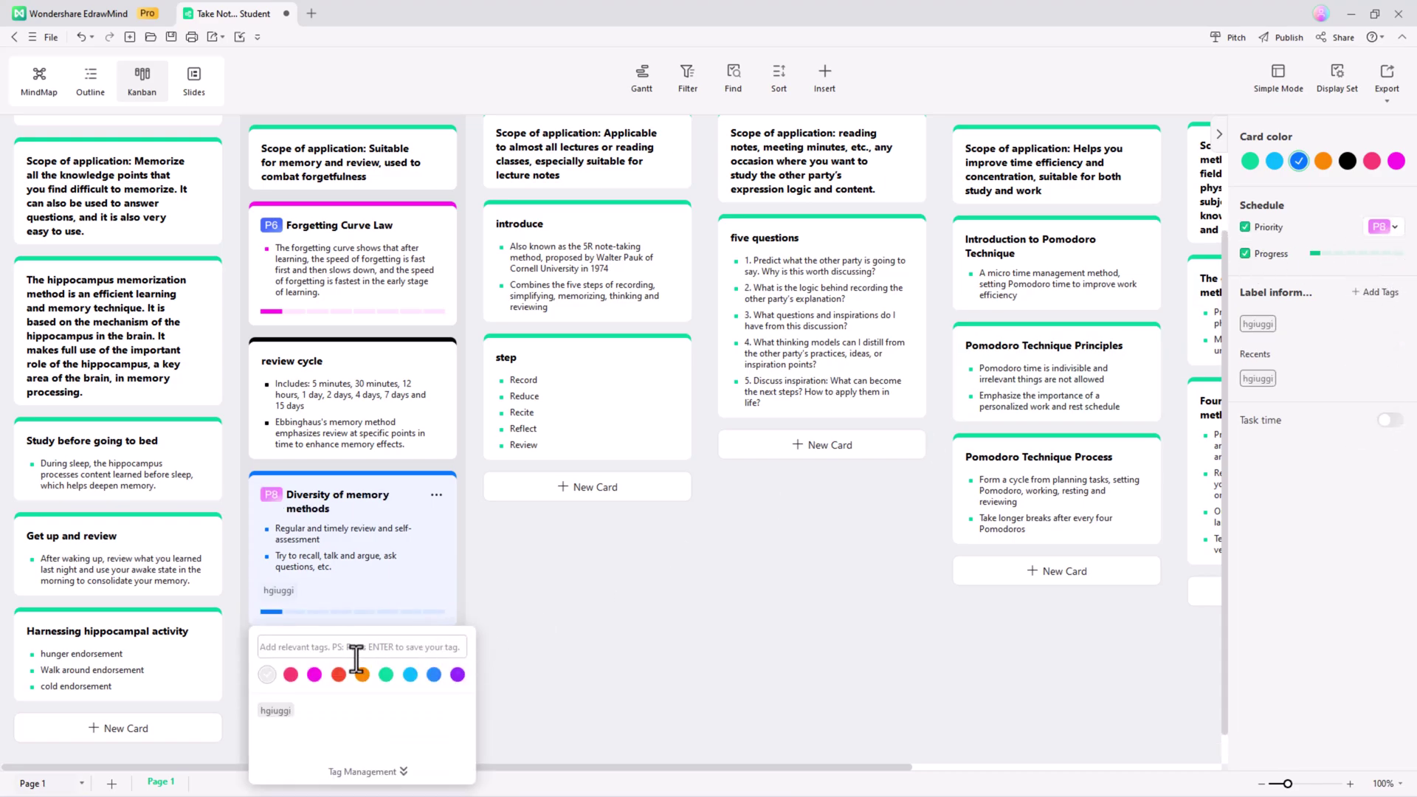
left_click(555, 603)
left_click(610, 428)
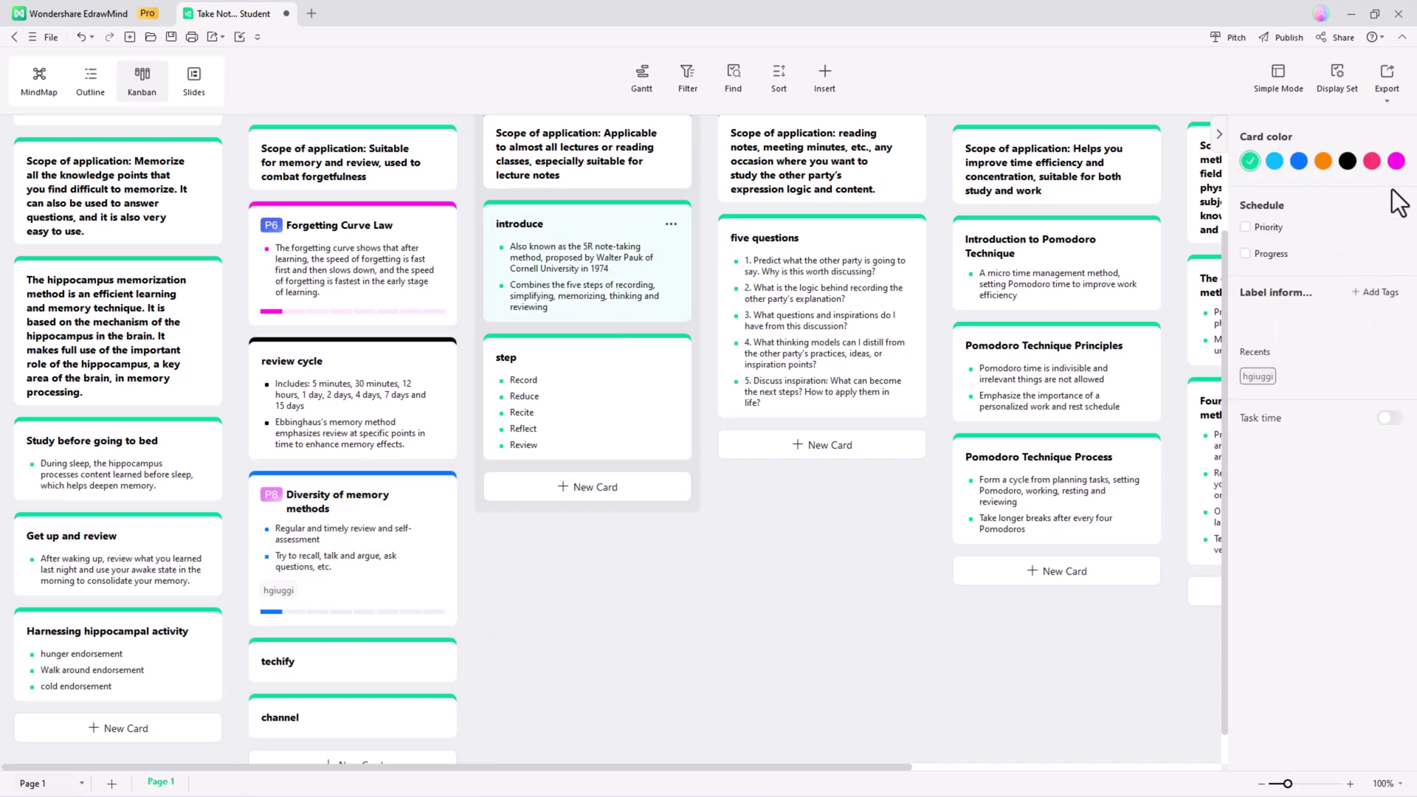
left_click(807, 577)
scroll(775, 598, "up", 2)
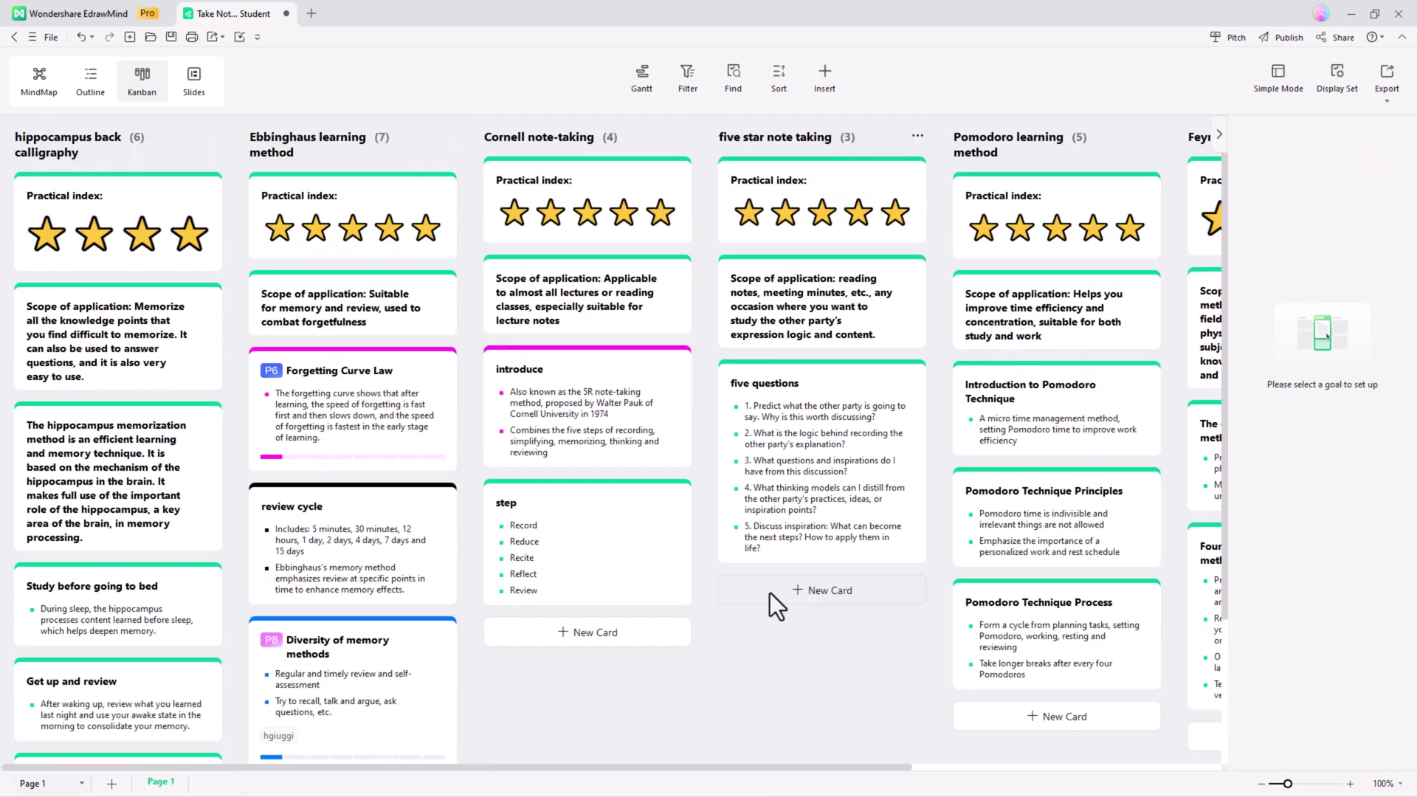
left_click(651, 89)
left_click(691, 89)
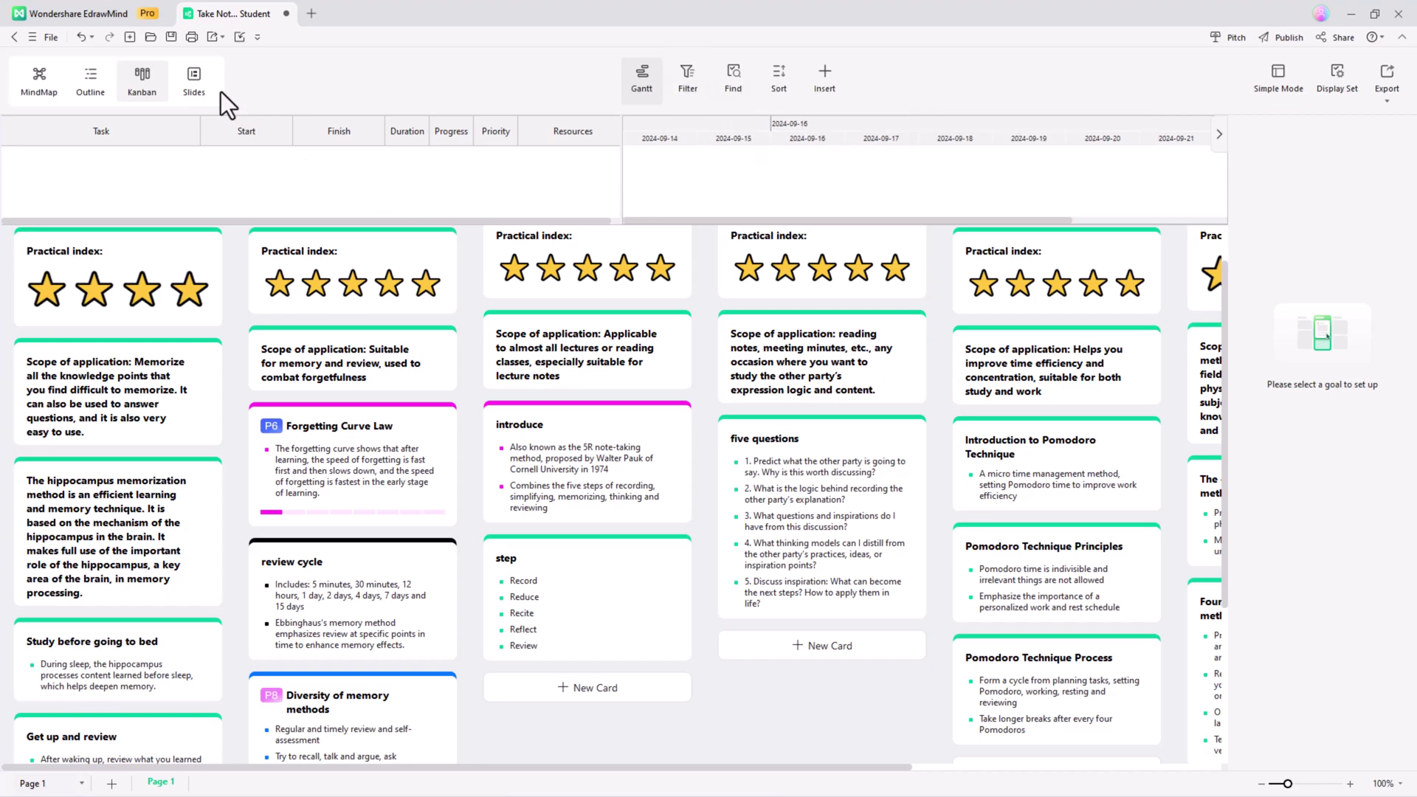
Step: Generate a slide outline of the whole mind map in Slides view
left_click(196, 80)
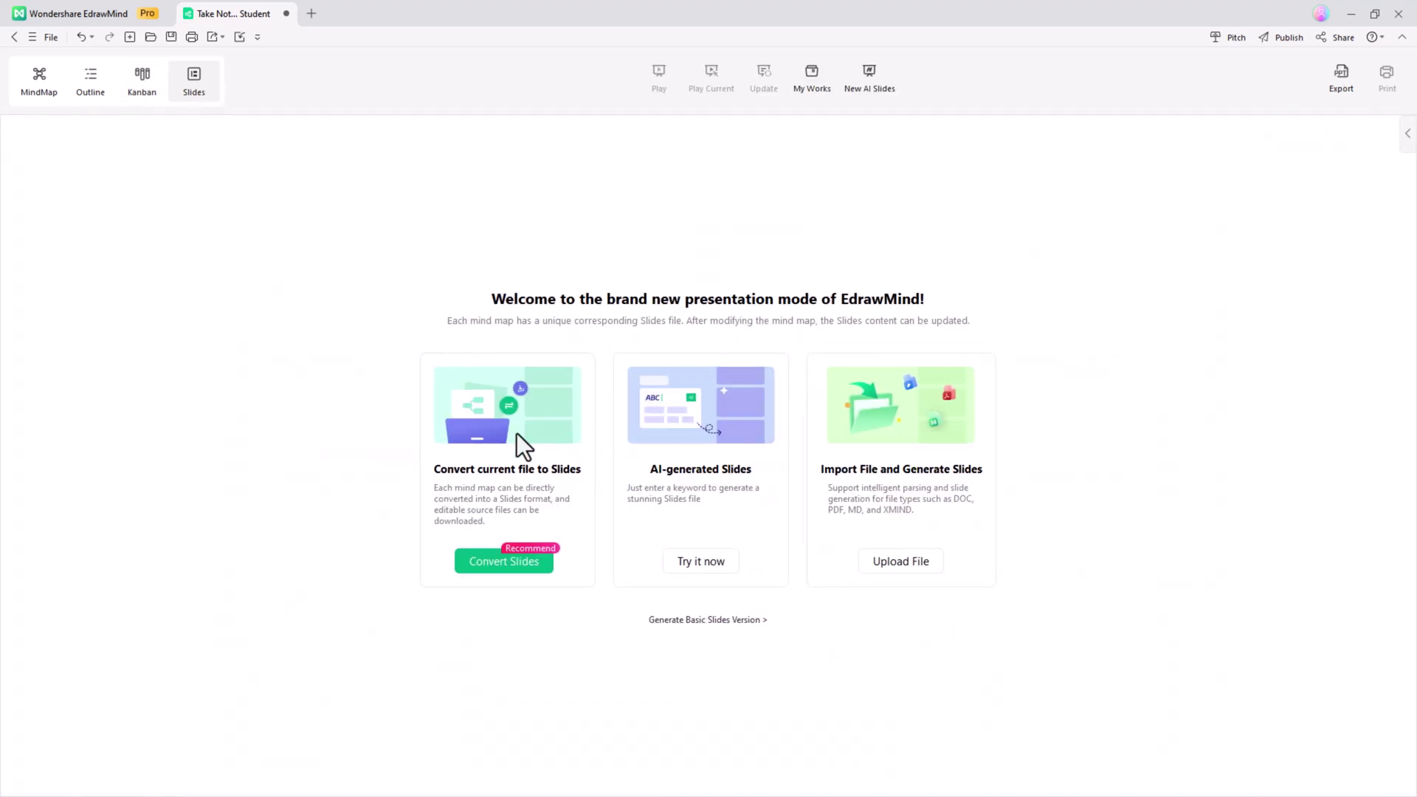
left_click(511, 566)
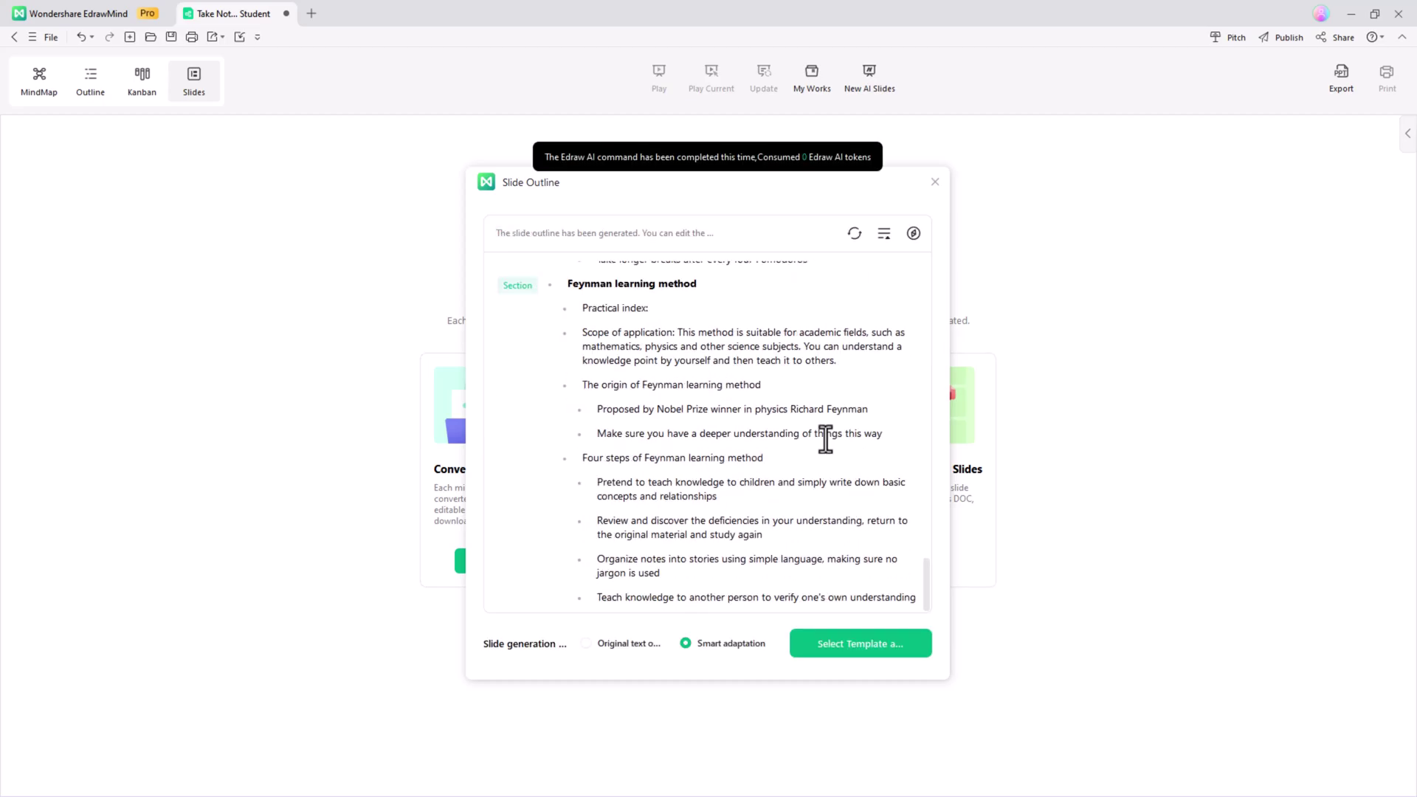
Step: Preview the Interstellar, Black Hole, Rome and other slide styles, settling on Road Trip
left_click(871, 657)
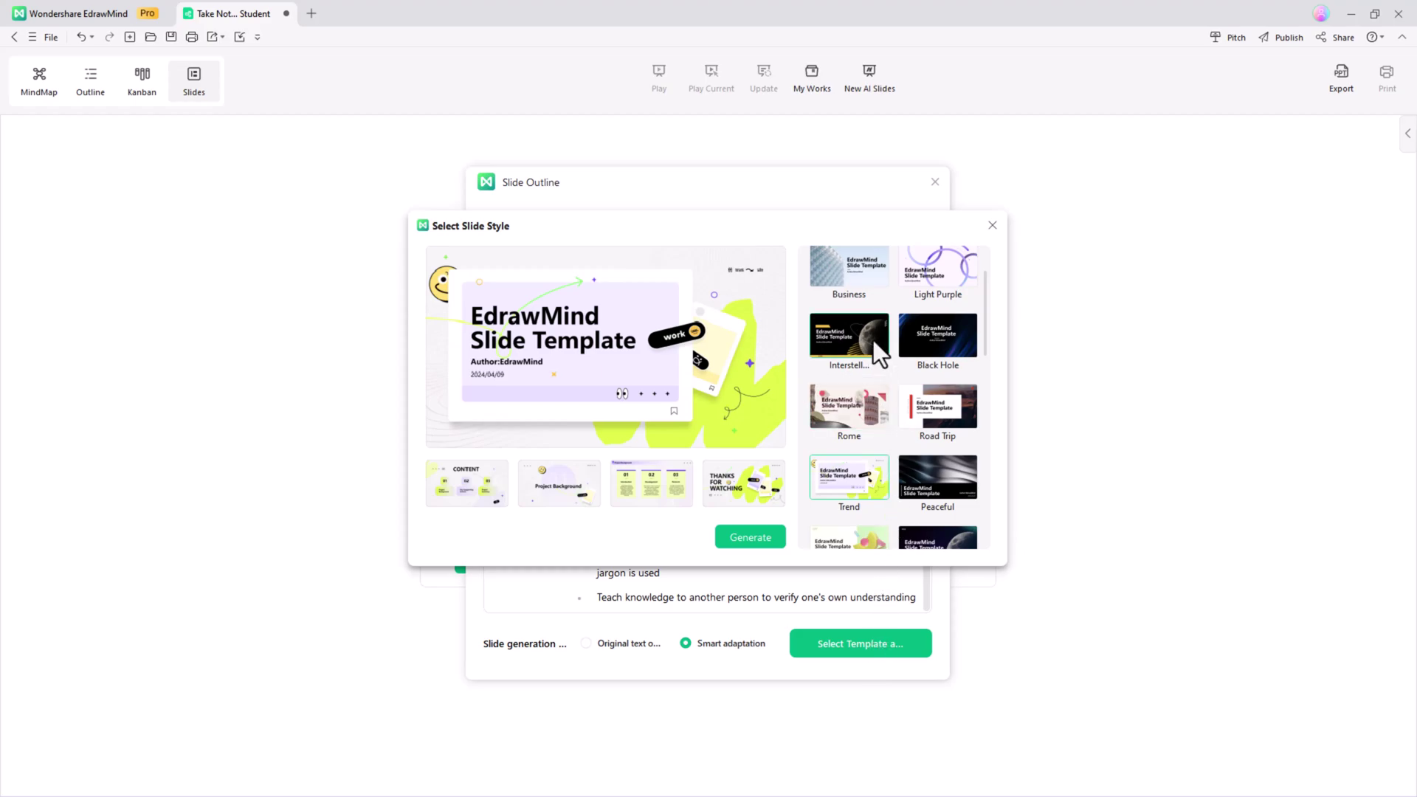
left_click(874, 342)
scroll(873, 343, "up", 1)
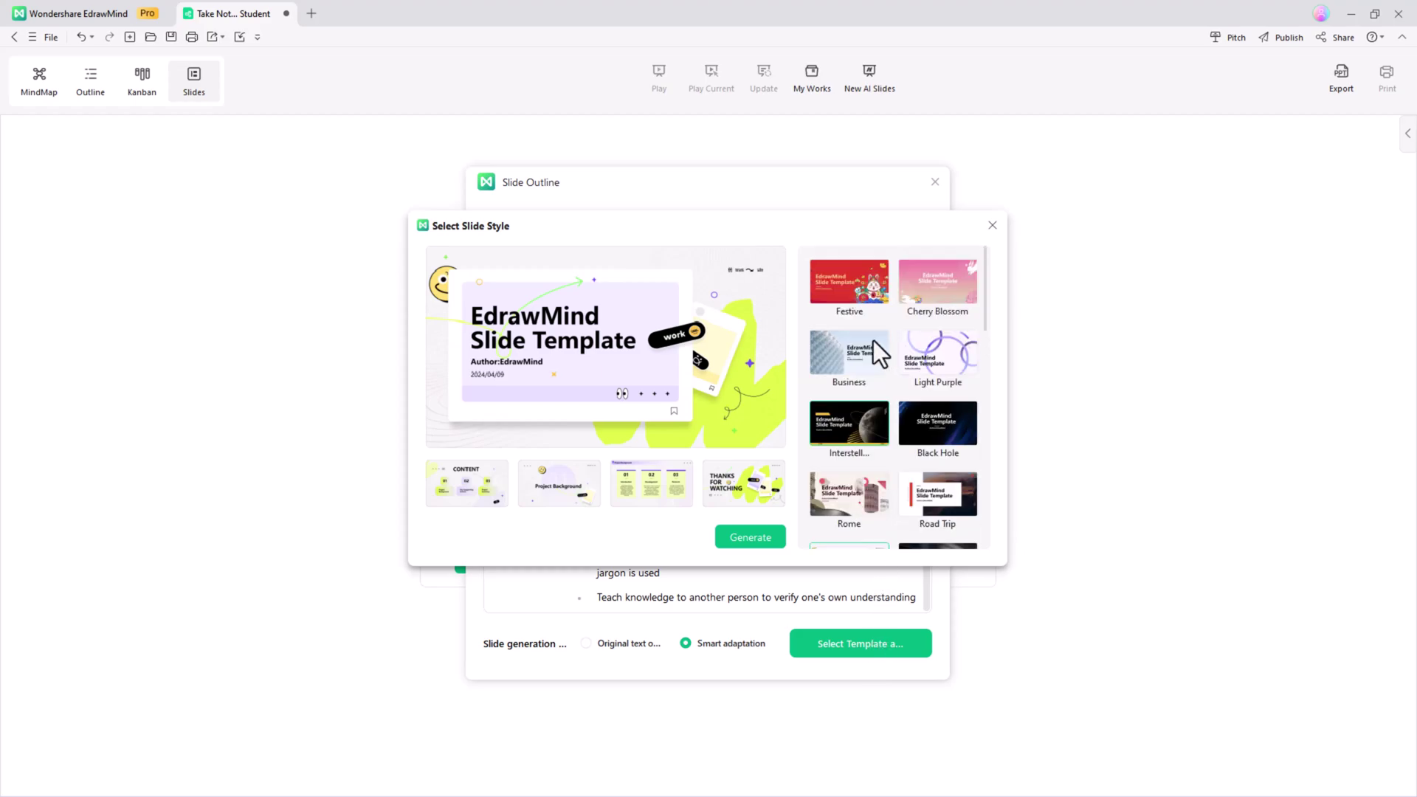
left_click(931, 412)
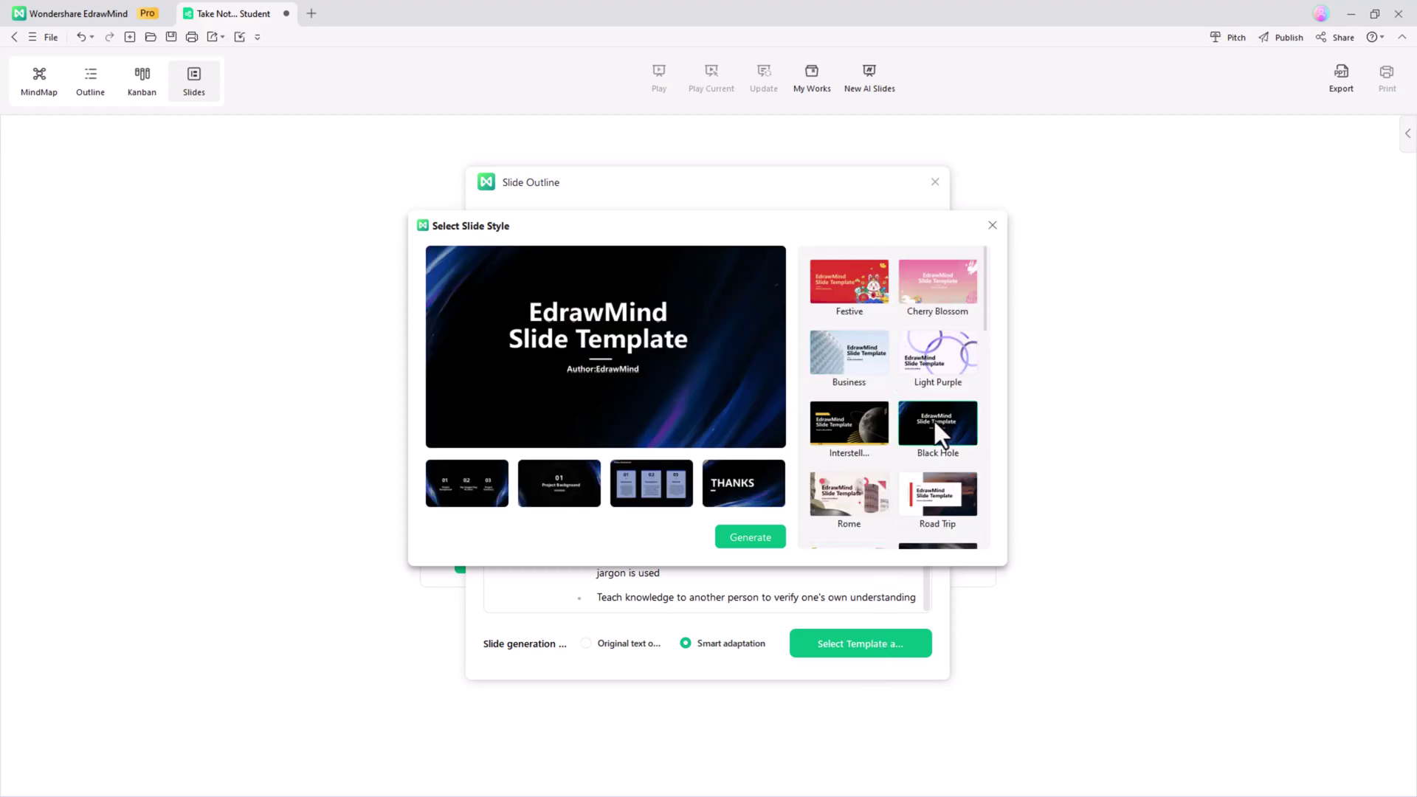
left_click(864, 420)
scroll(871, 426, "down", 1)
left_click(864, 451)
left_click(960, 447)
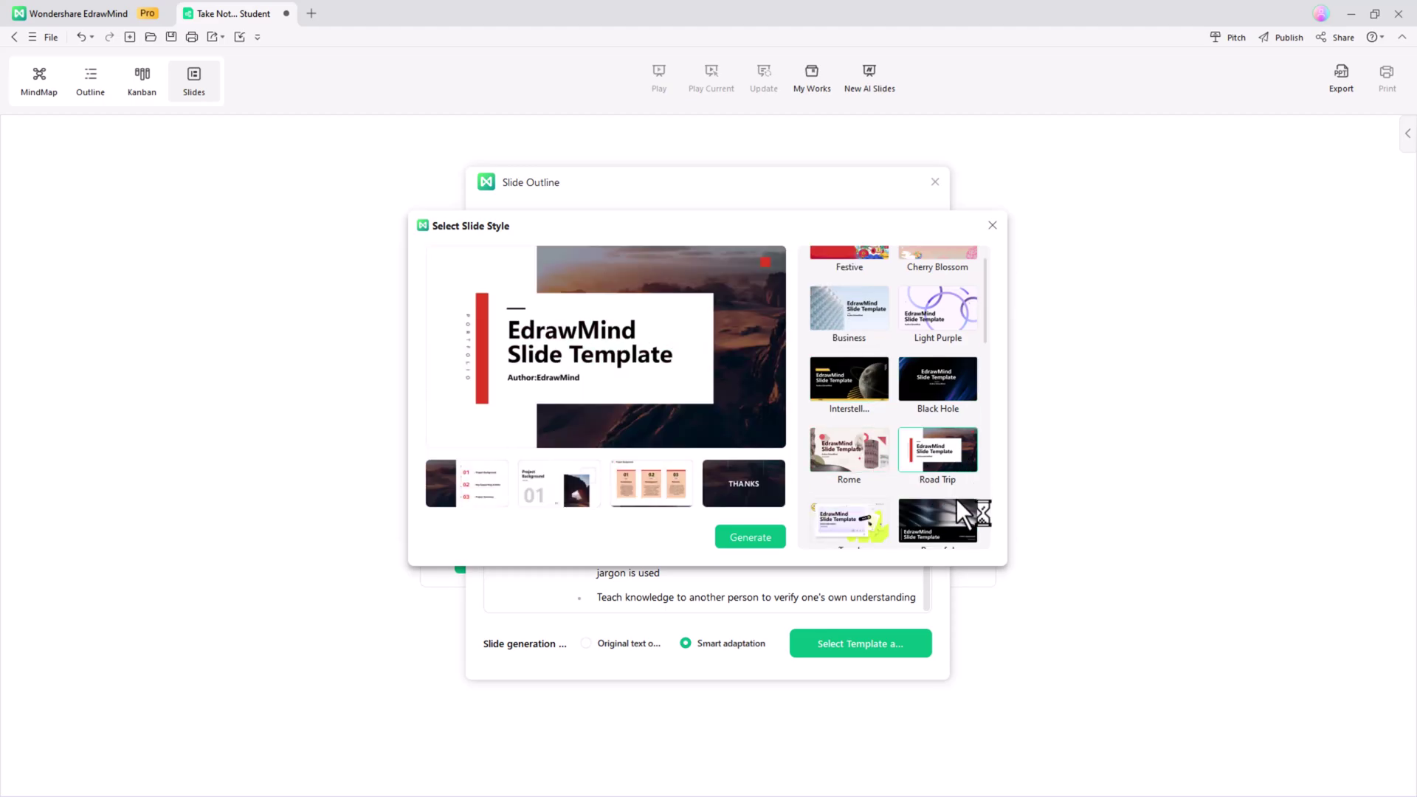
left_click(957, 498)
left_click(862, 504)
left_click(907, 458)
Step: Generate the Road Trip slide deck in the chosen style and browse its first slides
left_click(761, 540)
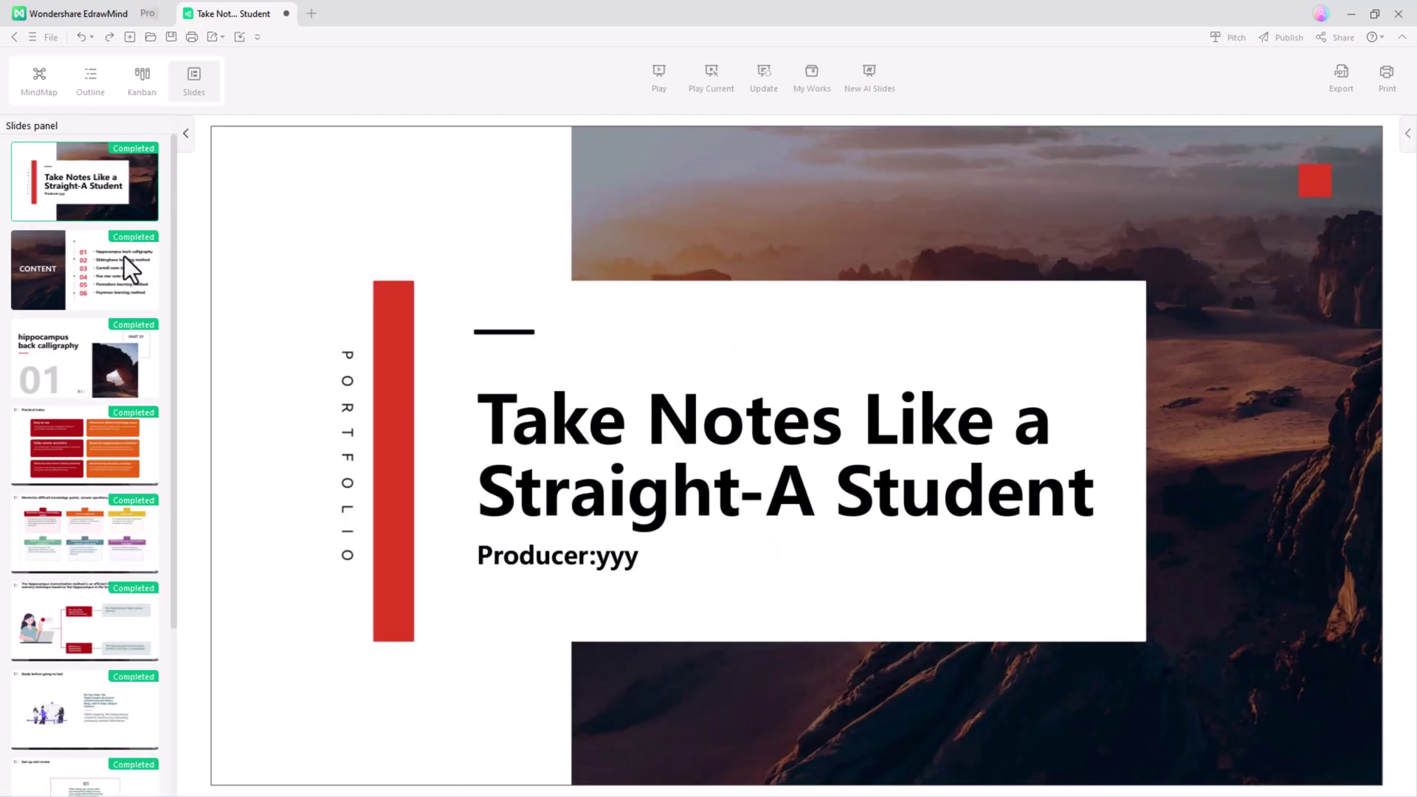
left_click(125, 256)
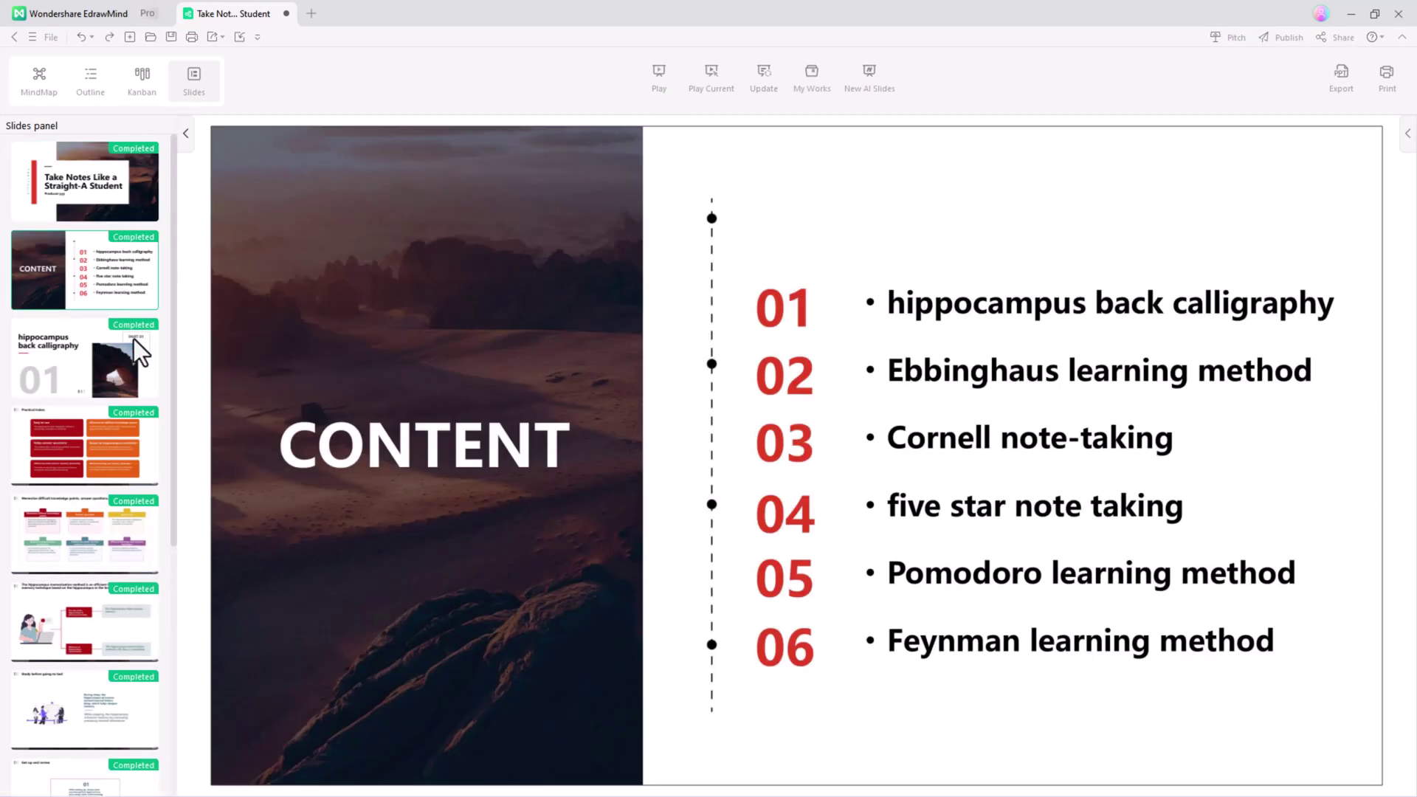
left_click(132, 349)
left_click(111, 459)
scroll(112, 459, "down", 1)
scroll(122, 465, "down", 1)
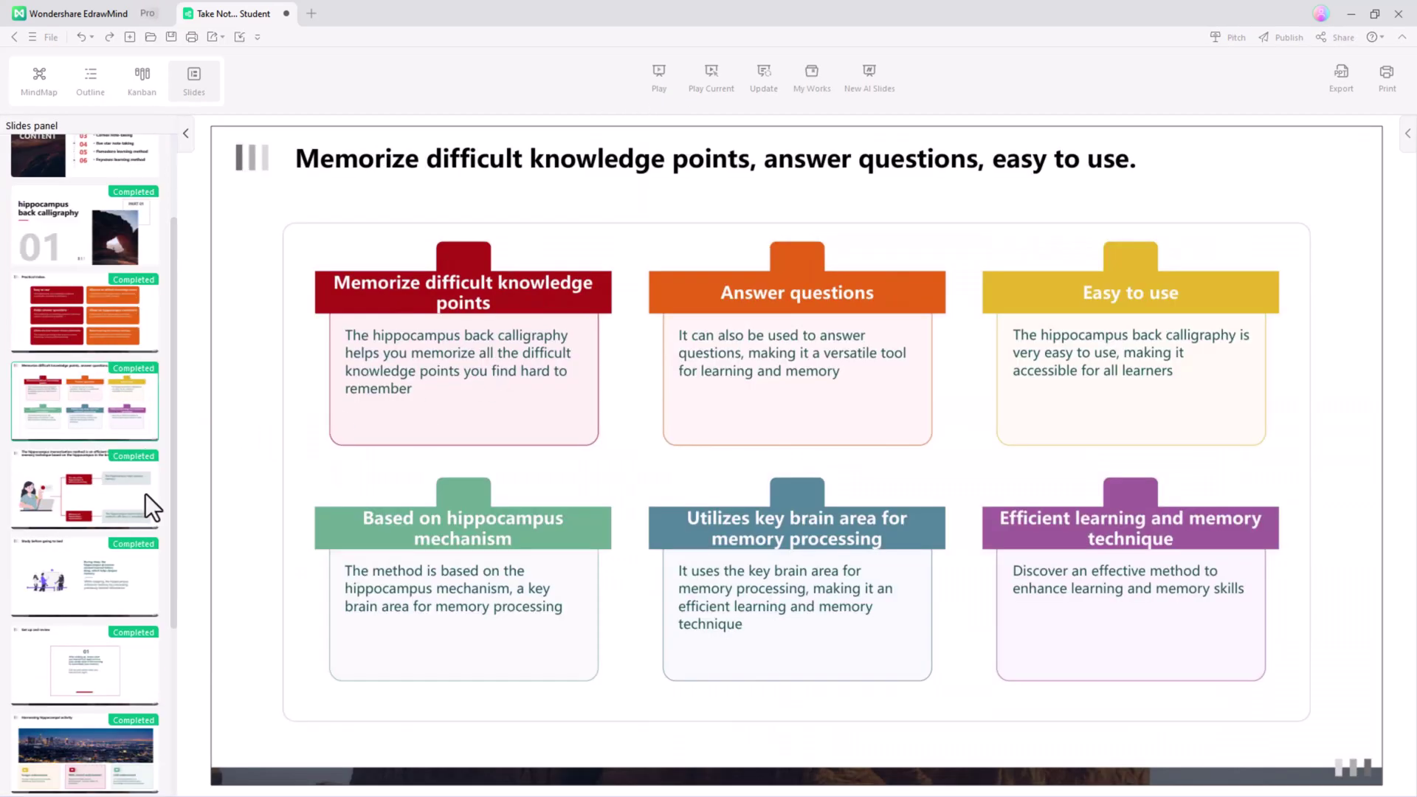
left_click(144, 487)
Step: Review the Get up, Ebbinghaus, Forgetting Curve and review-cycle slides, then open Pitch templates
left_click(100, 531)
left_click(102, 610)
scroll(102, 620, "down", 1)
left_click(101, 565)
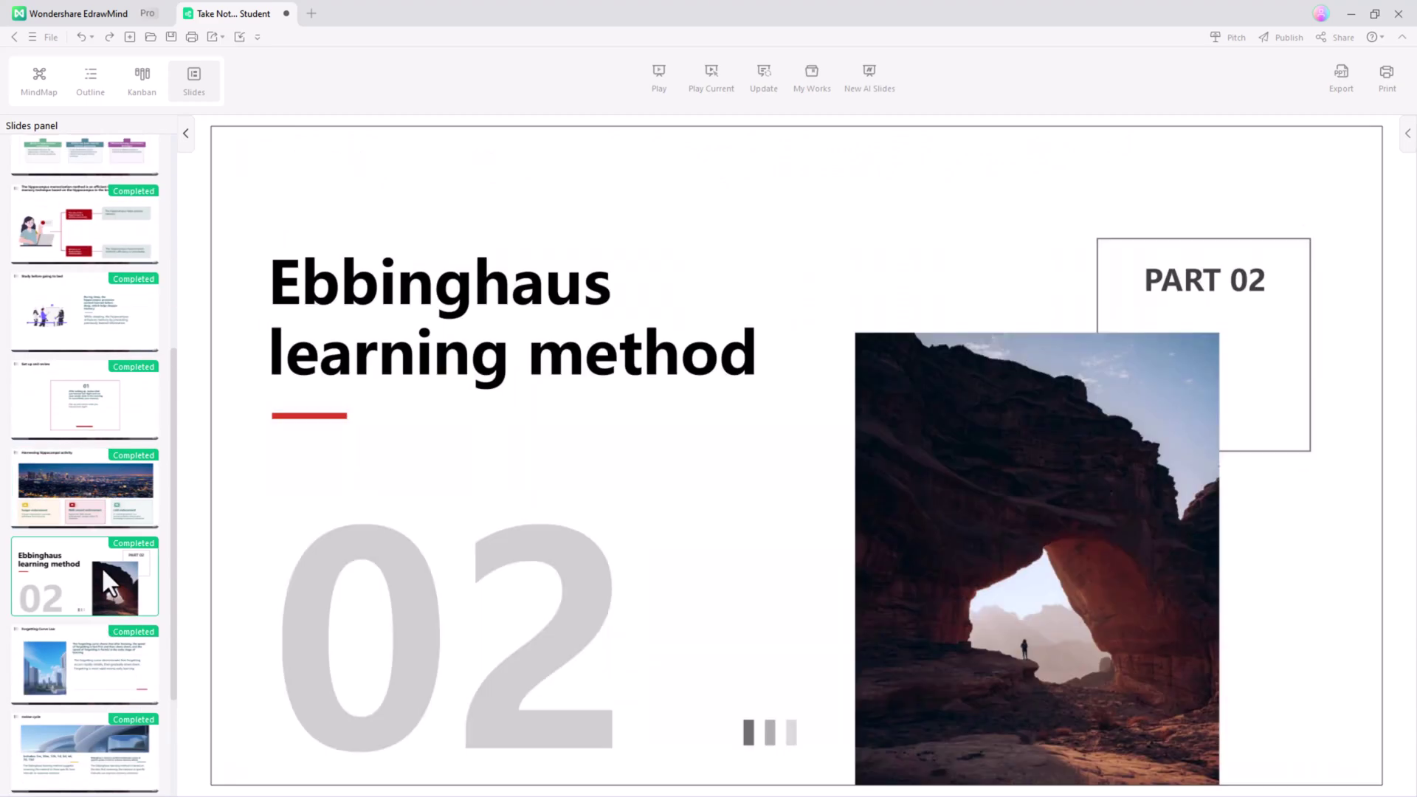
left_click(96, 651)
left_click(101, 676)
scroll(119, 671, "down", 1)
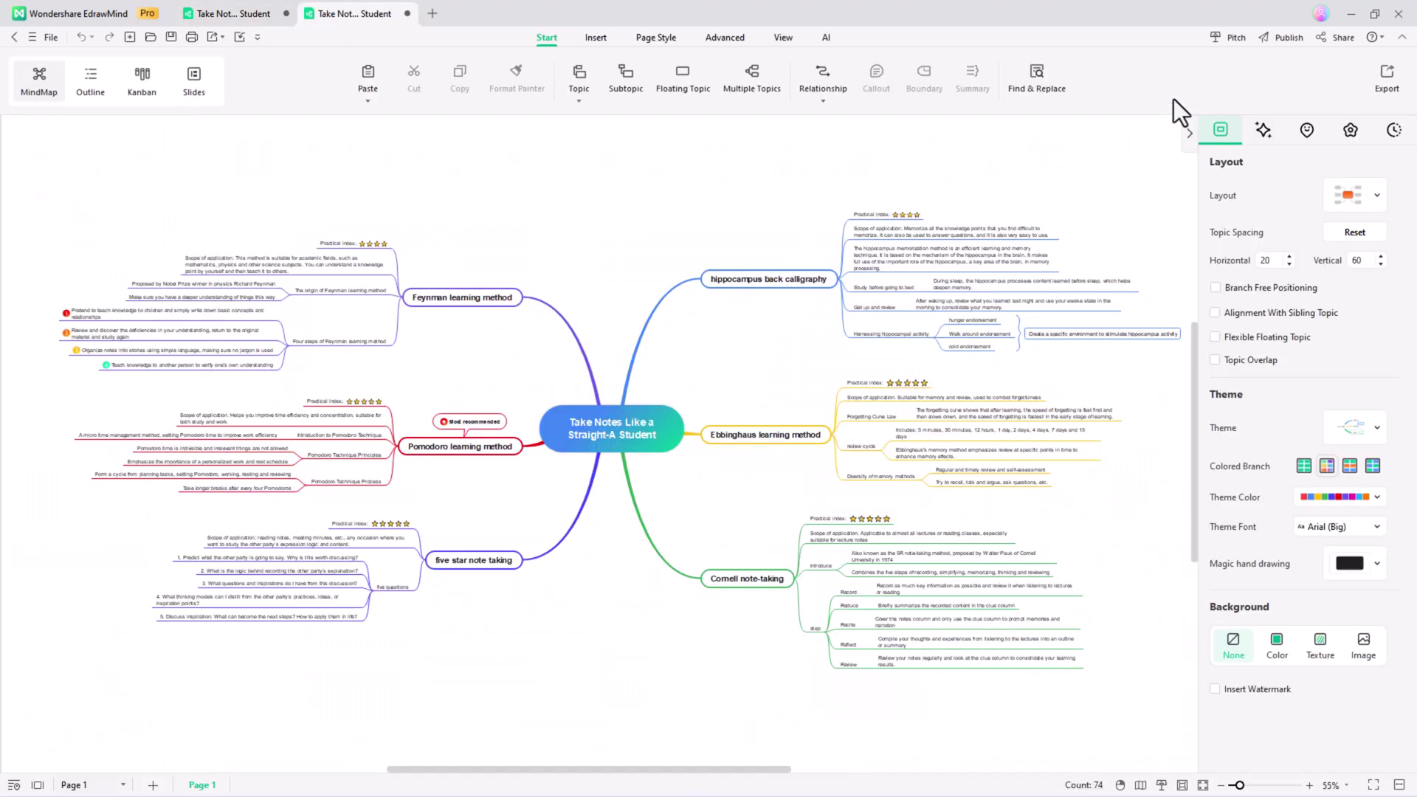
left_click(1220, 37)
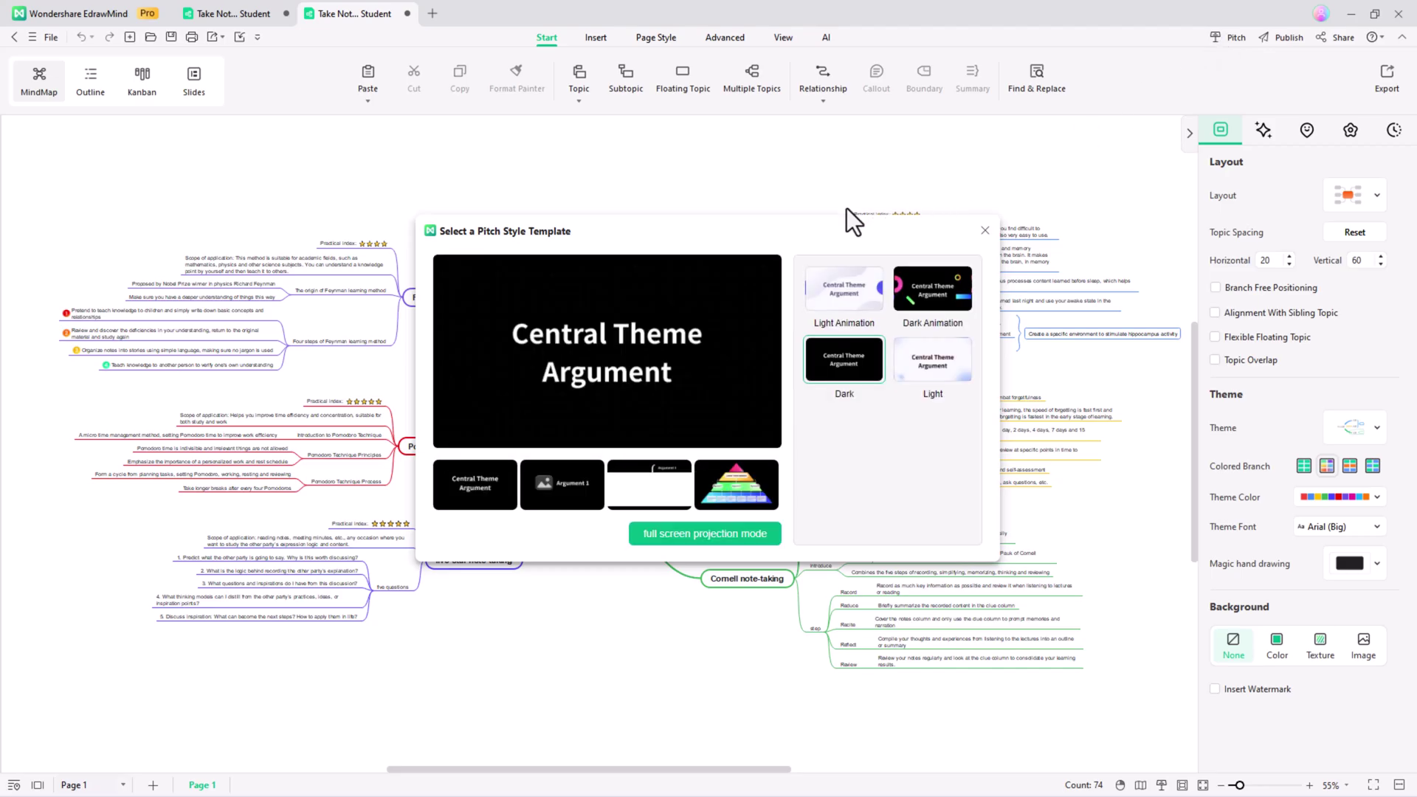
Step: Preview the mind map as a Light pitch presentation
left_click(844, 291)
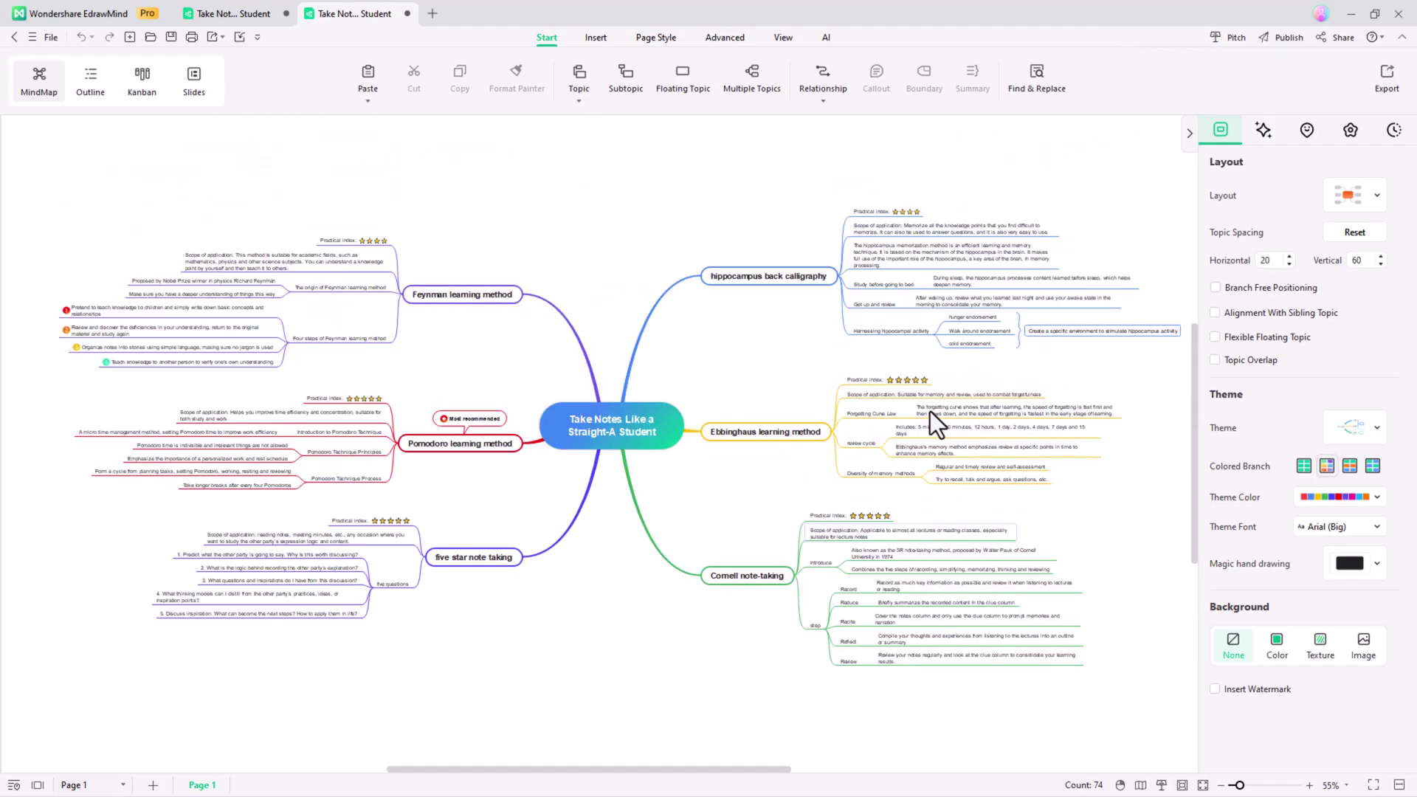
scroll(930, 411, "down", 1)
scroll(931, 410, "up", 1)
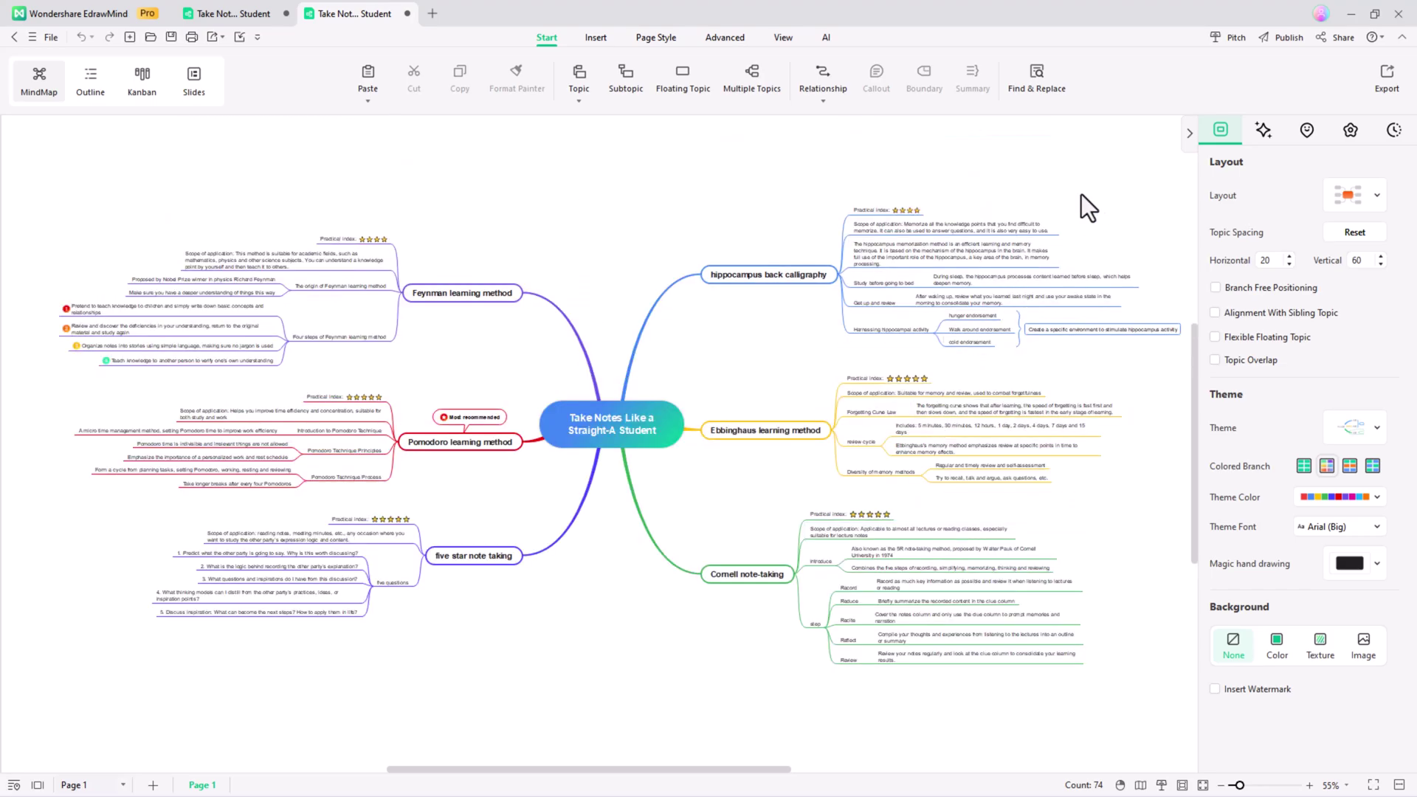
Step: Open the Smart Cutout tool under Insert > Picture > Image Processing
left_click(606, 39)
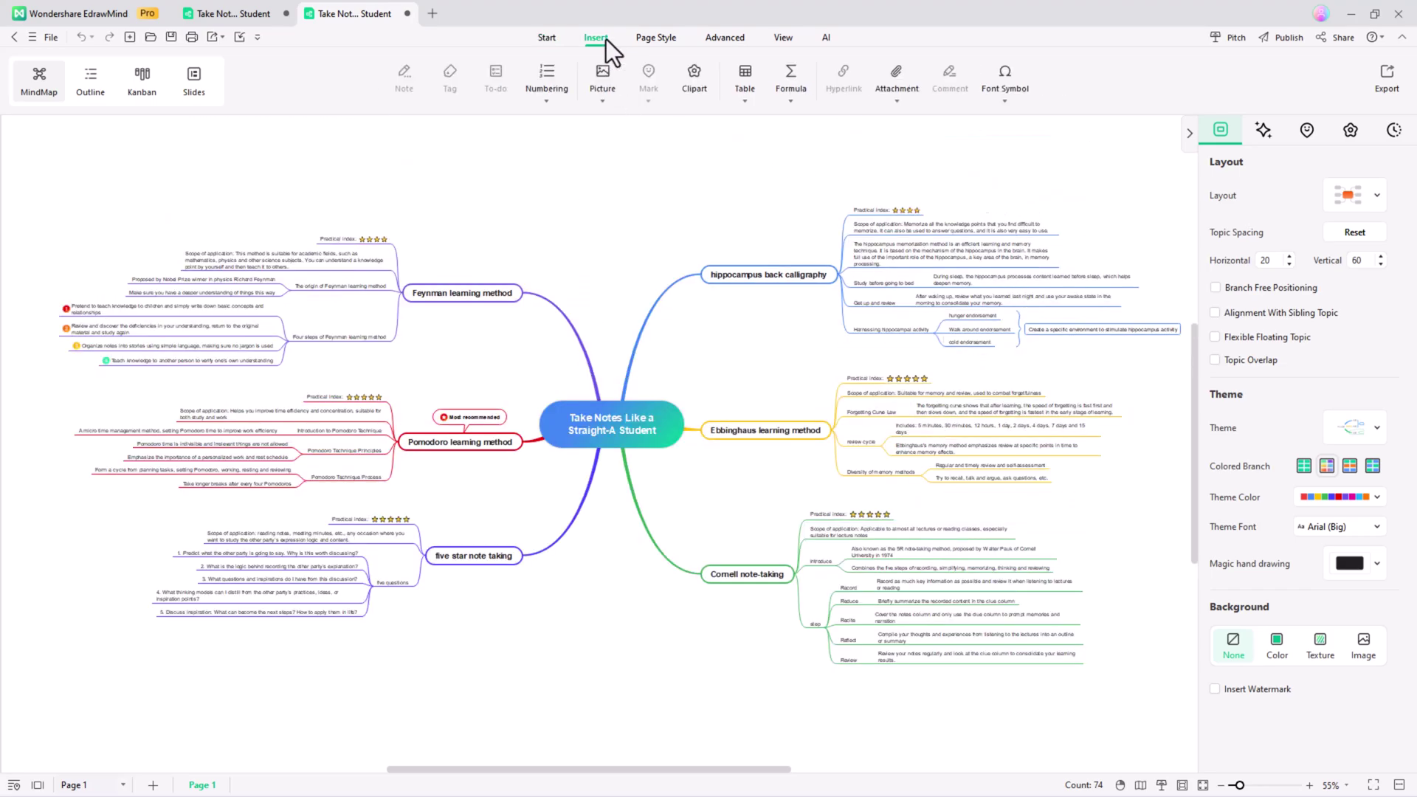
left_click(606, 102)
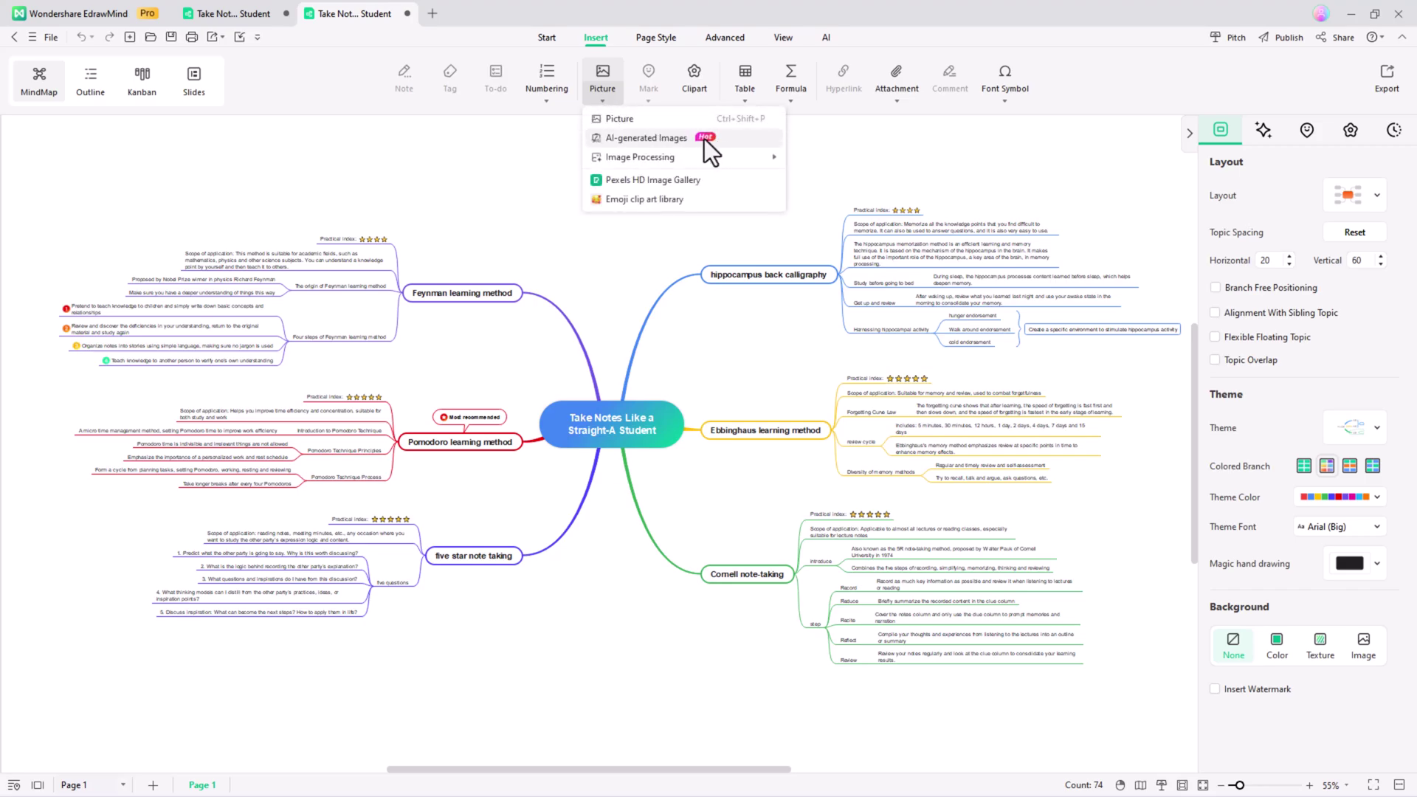
mouse_move(640, 158)
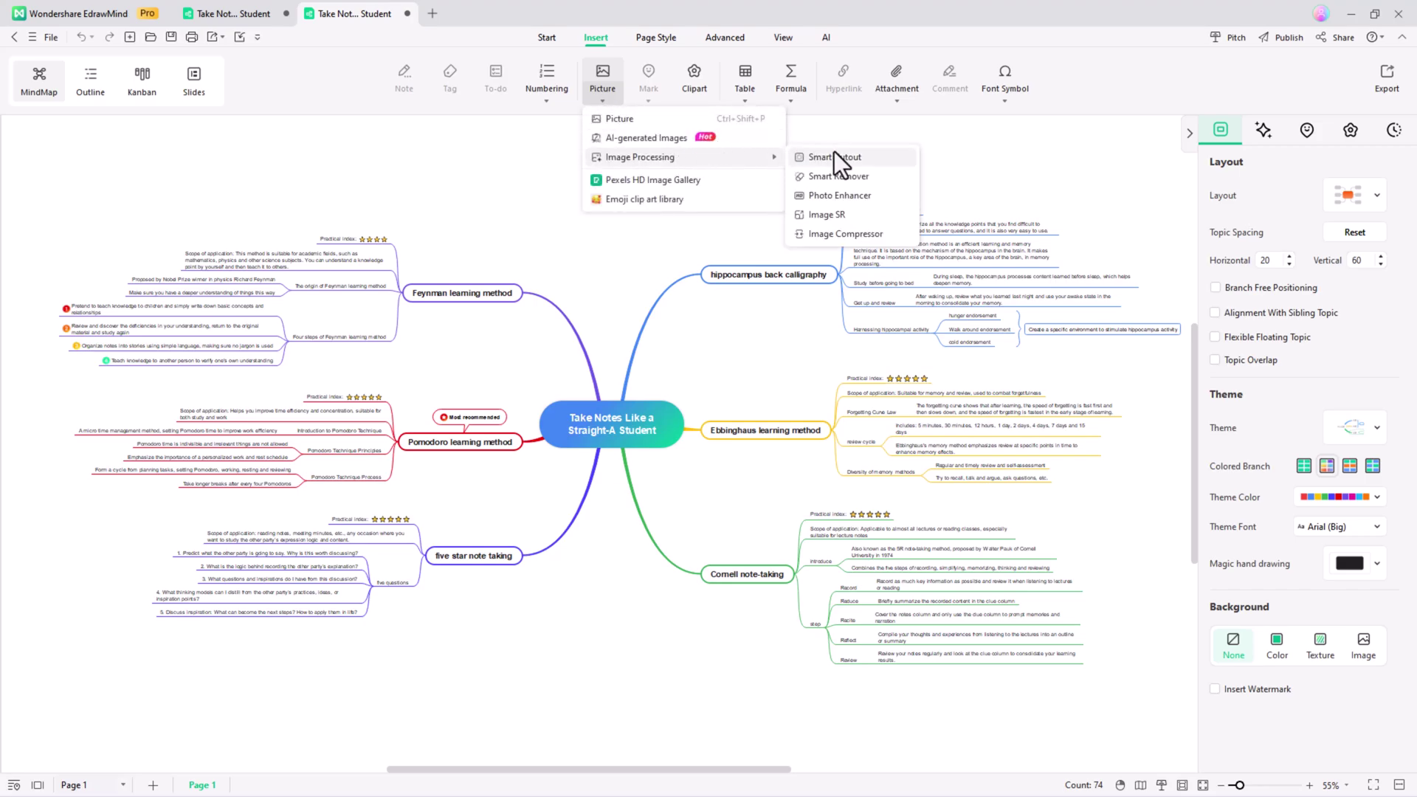
left_click(820, 156)
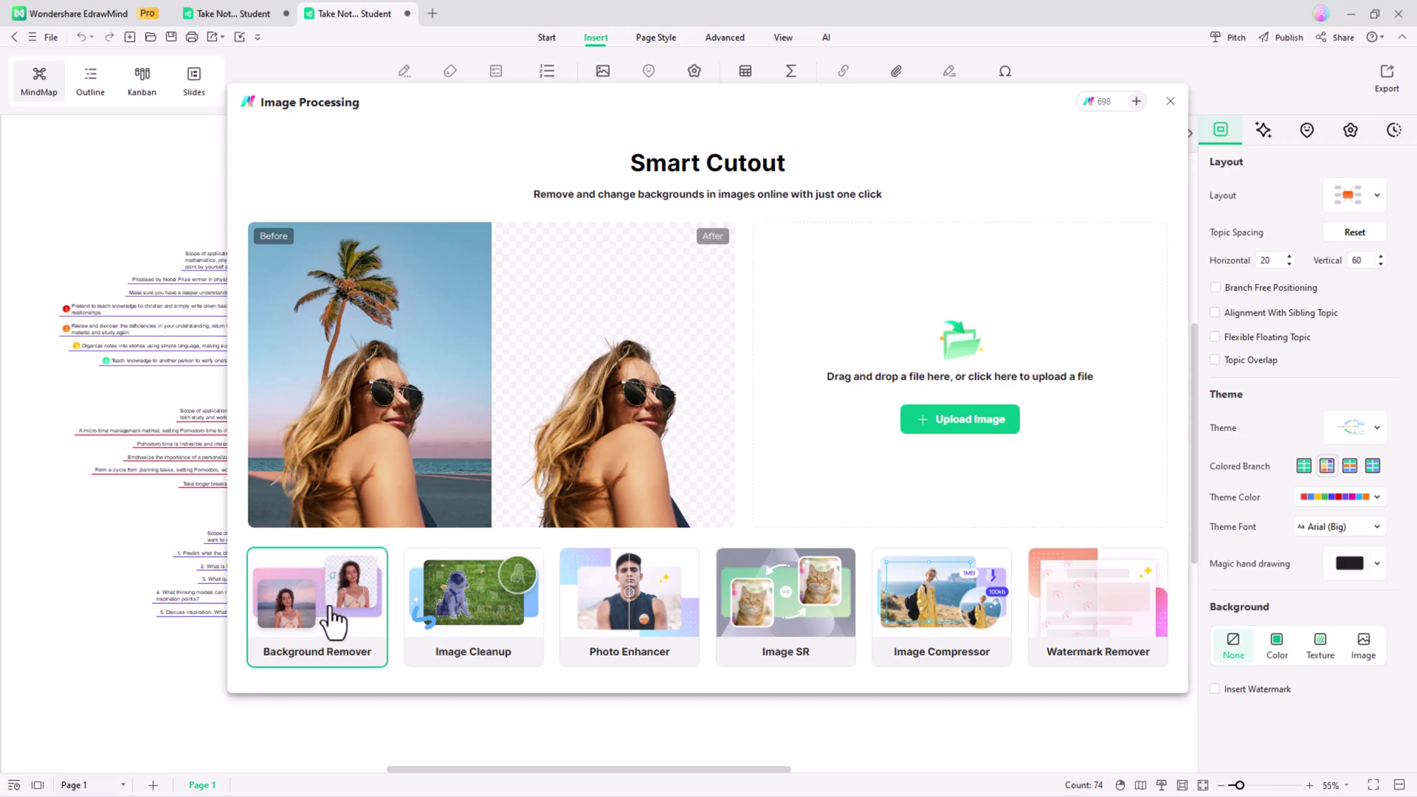
Step: Browse the Image Cleanup, Photo Enhancer, Image SR and Image Compressor tools
left_click(463, 605)
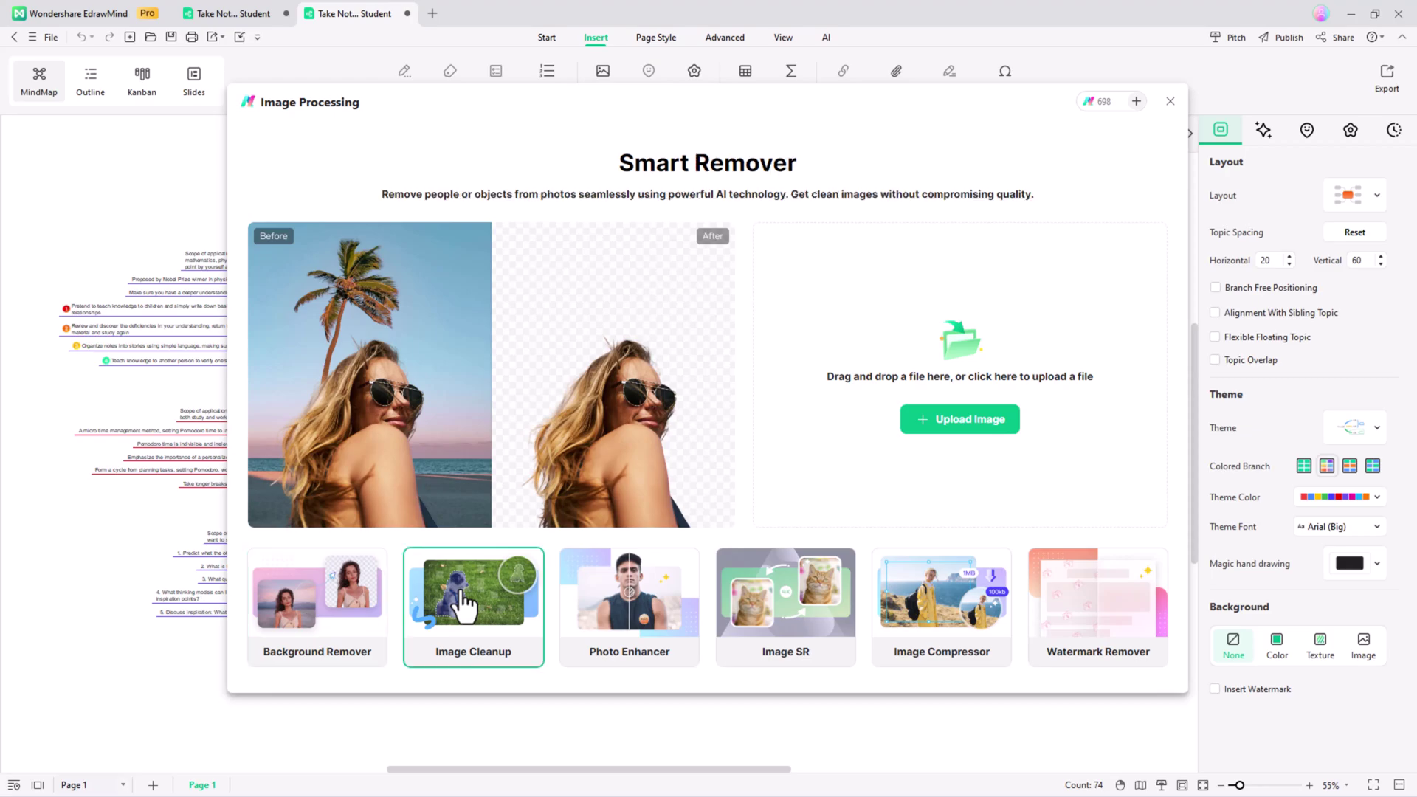
left_click(616, 599)
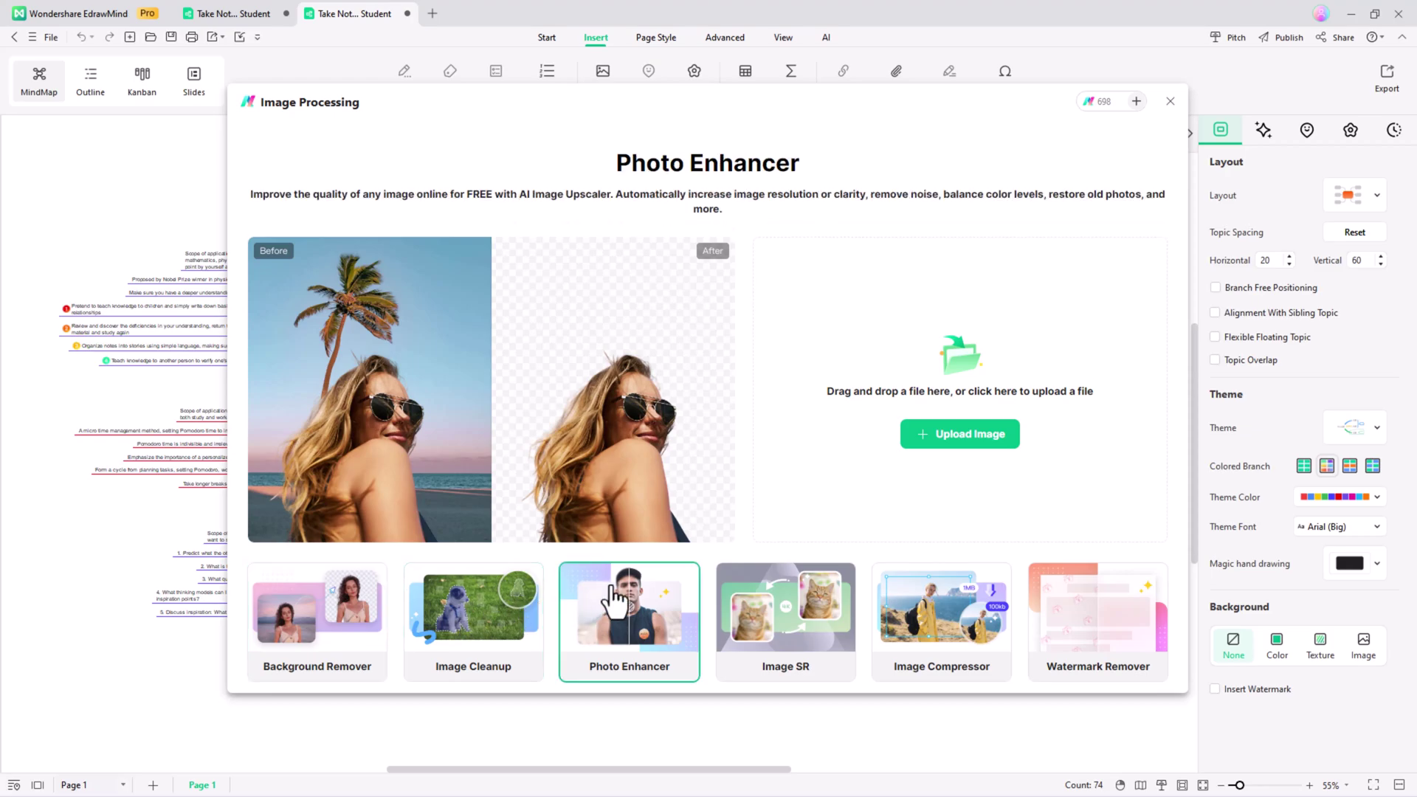
left_click(735, 616)
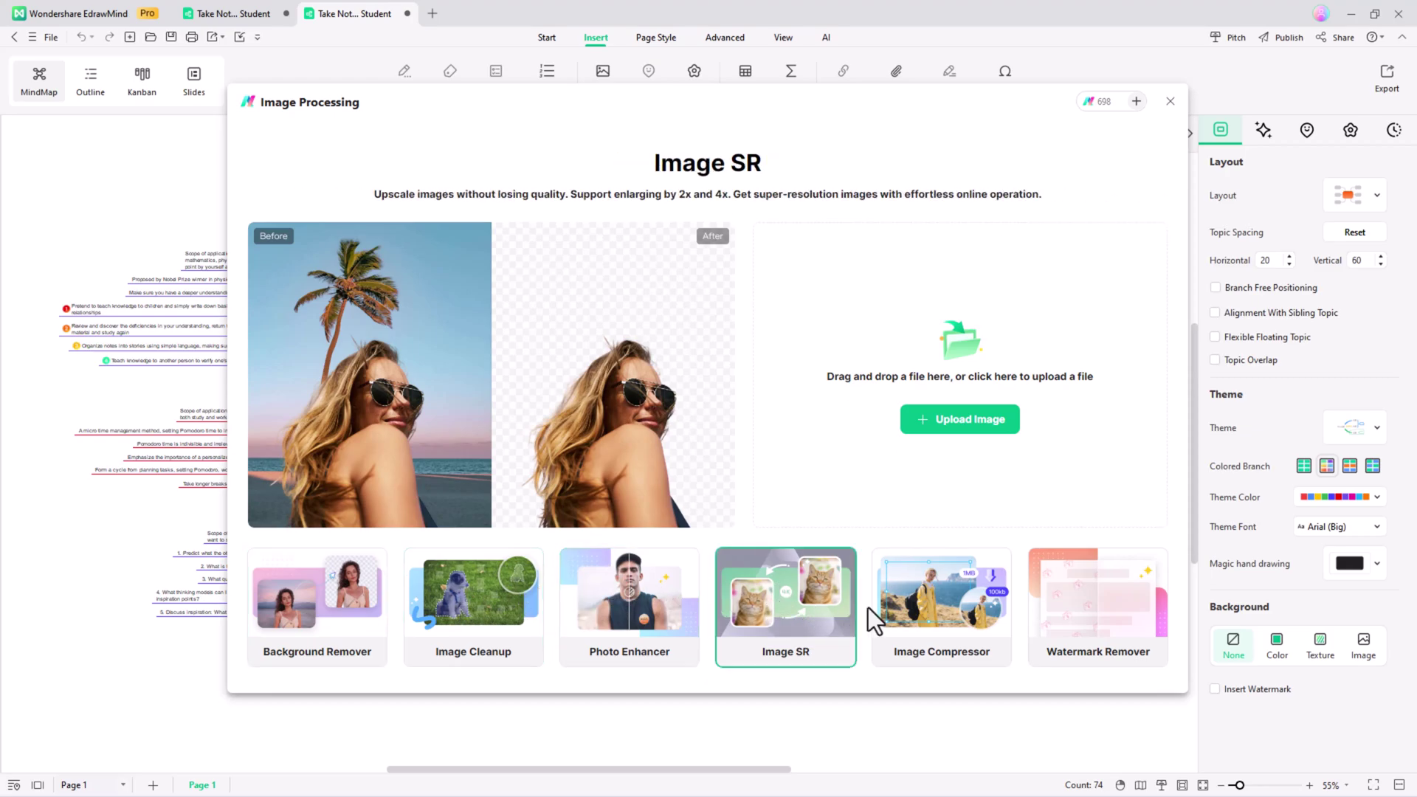
left_click(938, 616)
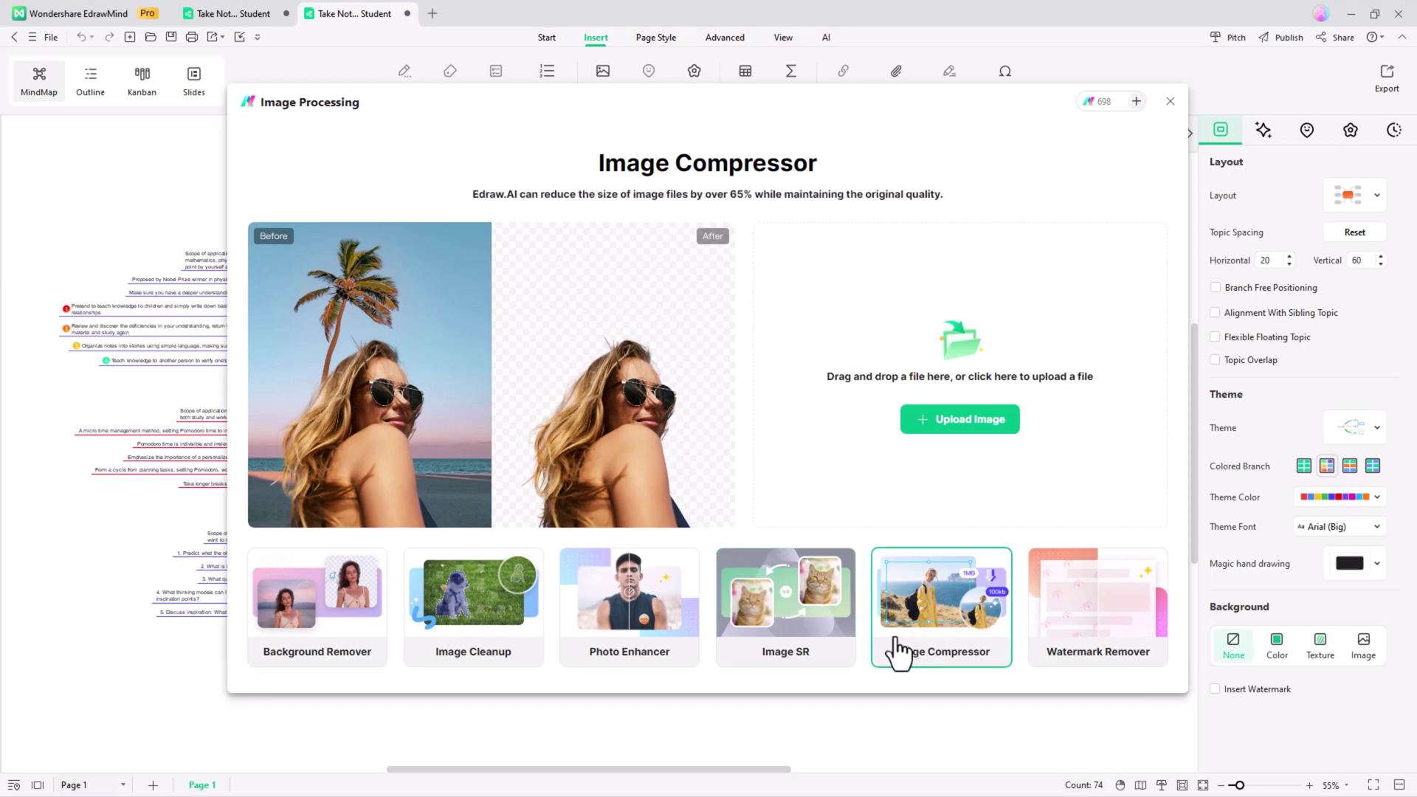
left_click_drag(736, 766, 769, 768)
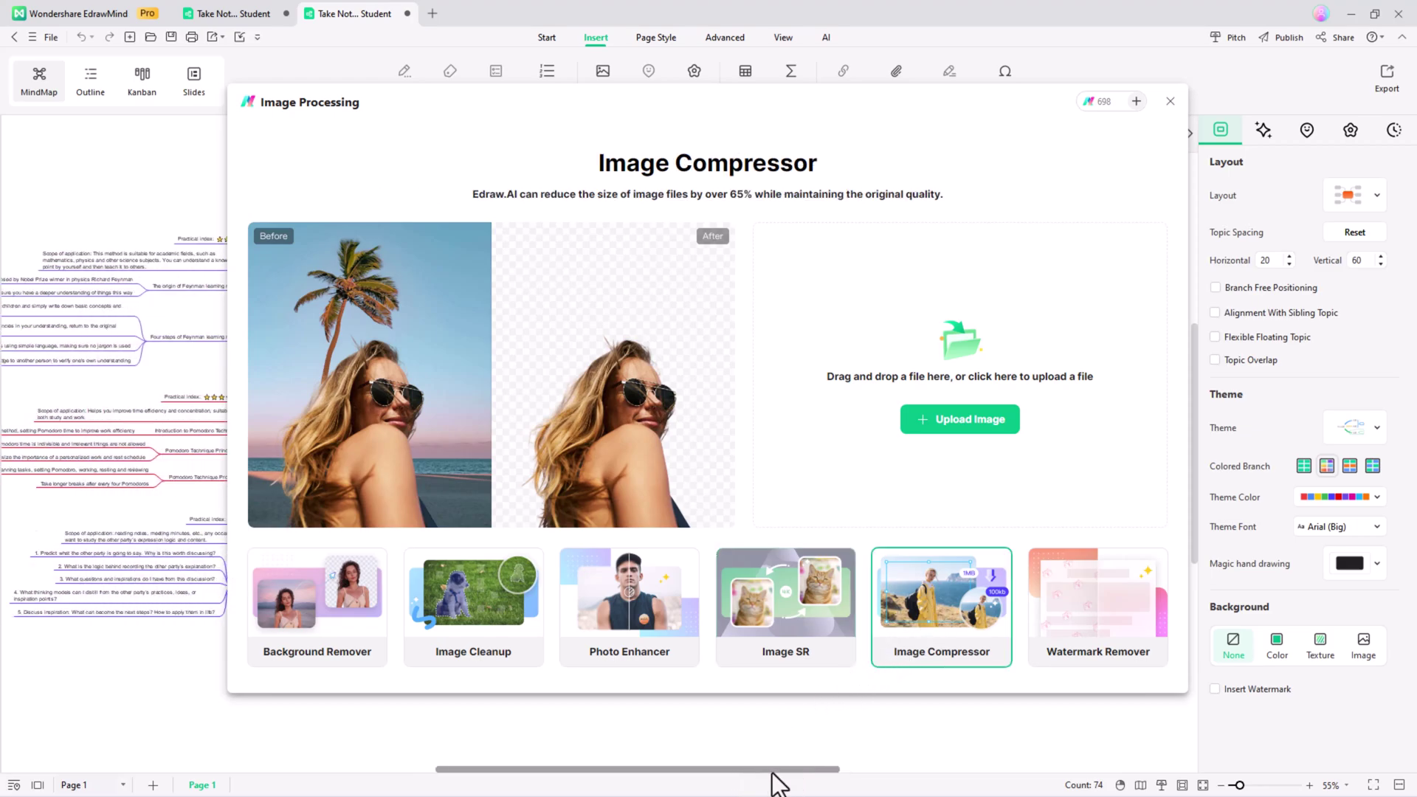
Step: Preview Watermark Remover, then pick Background Remover and start a photo upload
left_click(1110, 609)
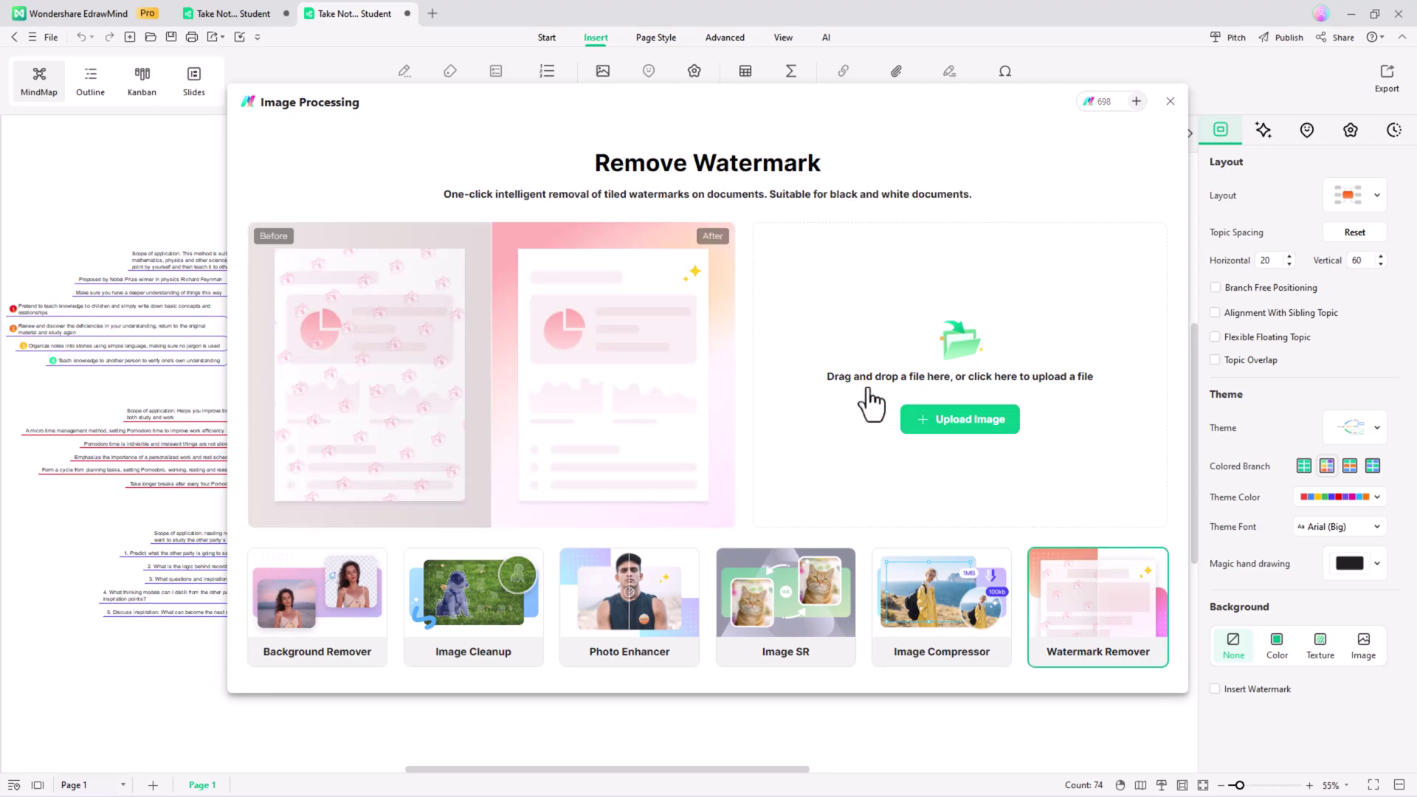
left_click(329, 586)
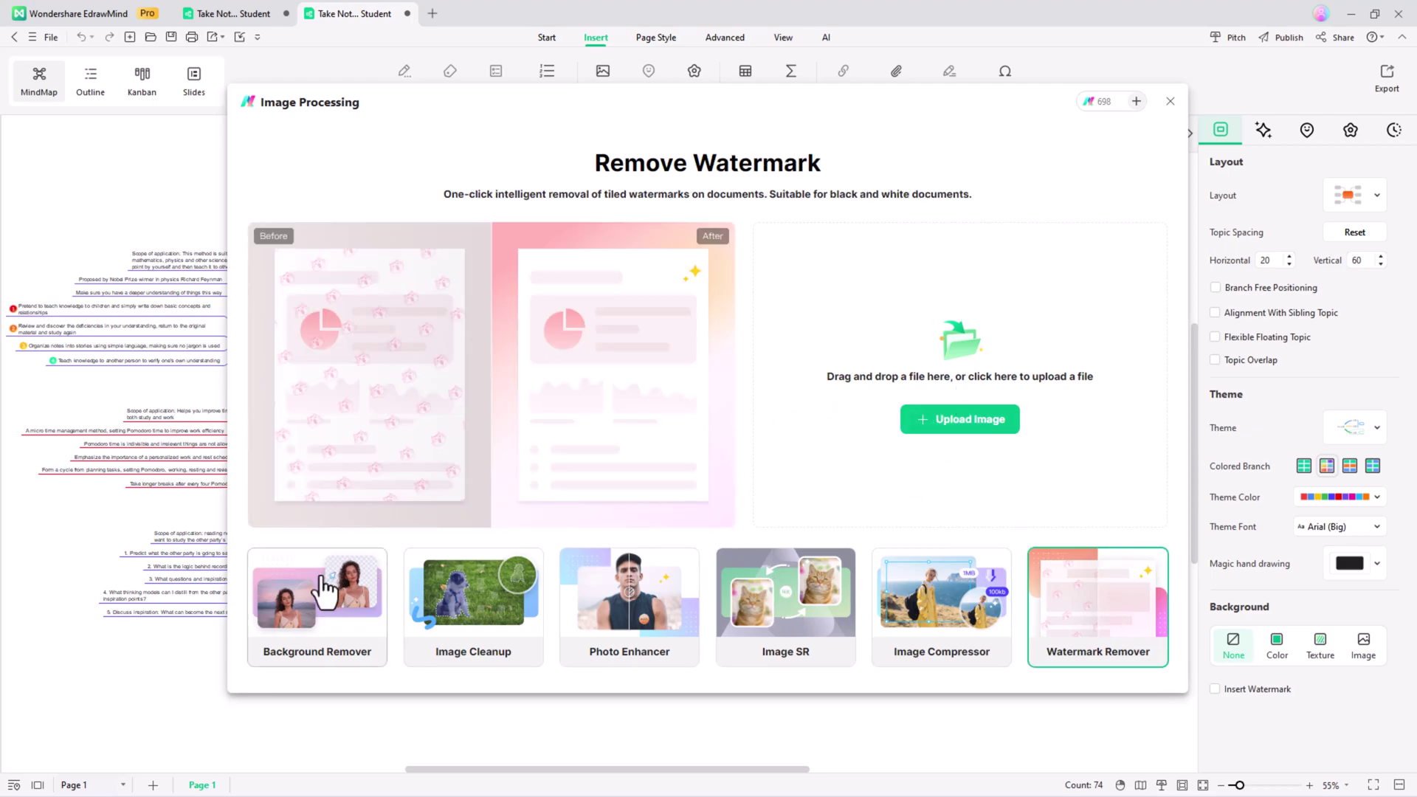
left_click(985, 419)
Step: Cut out the background of pexels-alipazani-2681741 with Smart Cutout and insert it
left_click(393, 264)
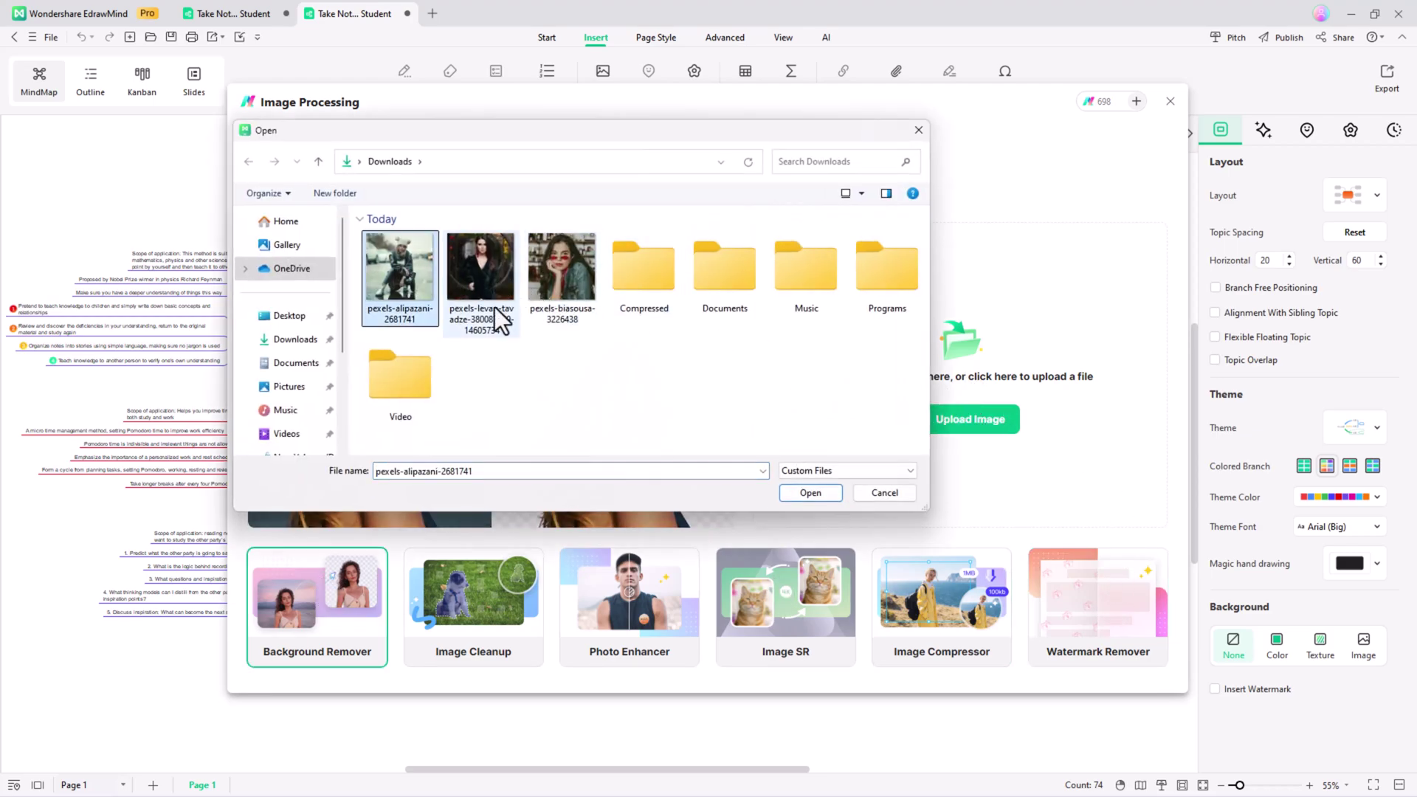
left_click(826, 491)
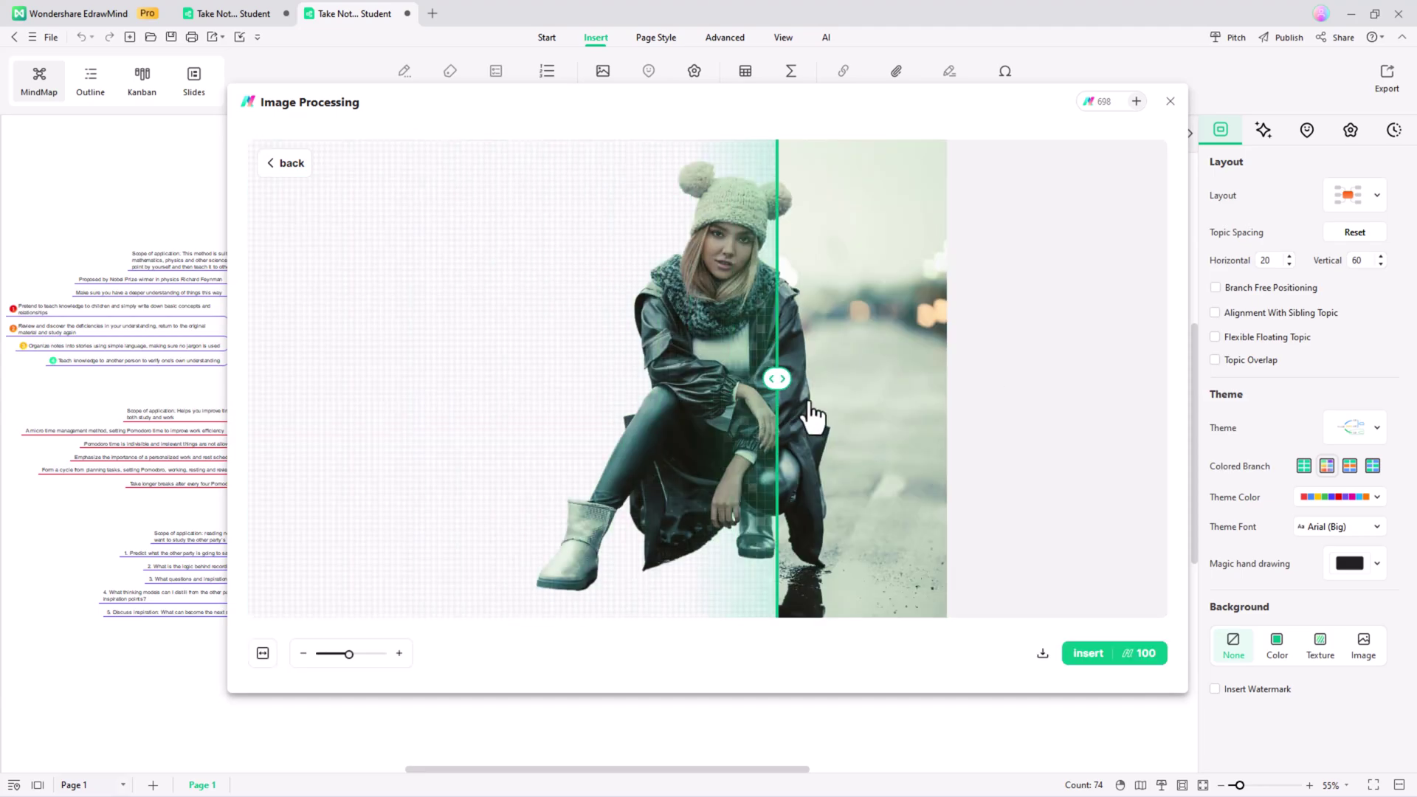
left_click(1042, 655)
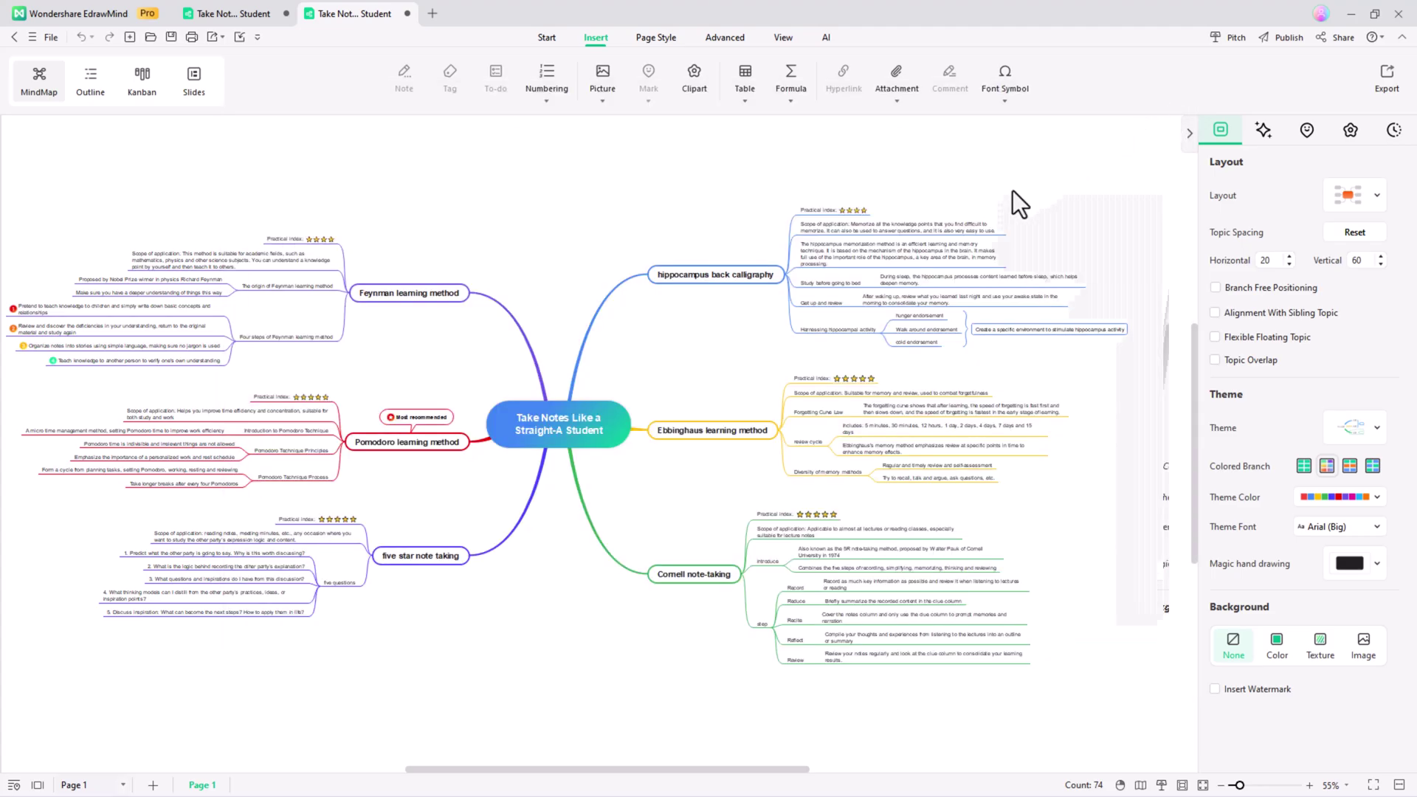
Step: On the home page, search files for 'today' and 'logo', then clear the search
left_click(75, 13)
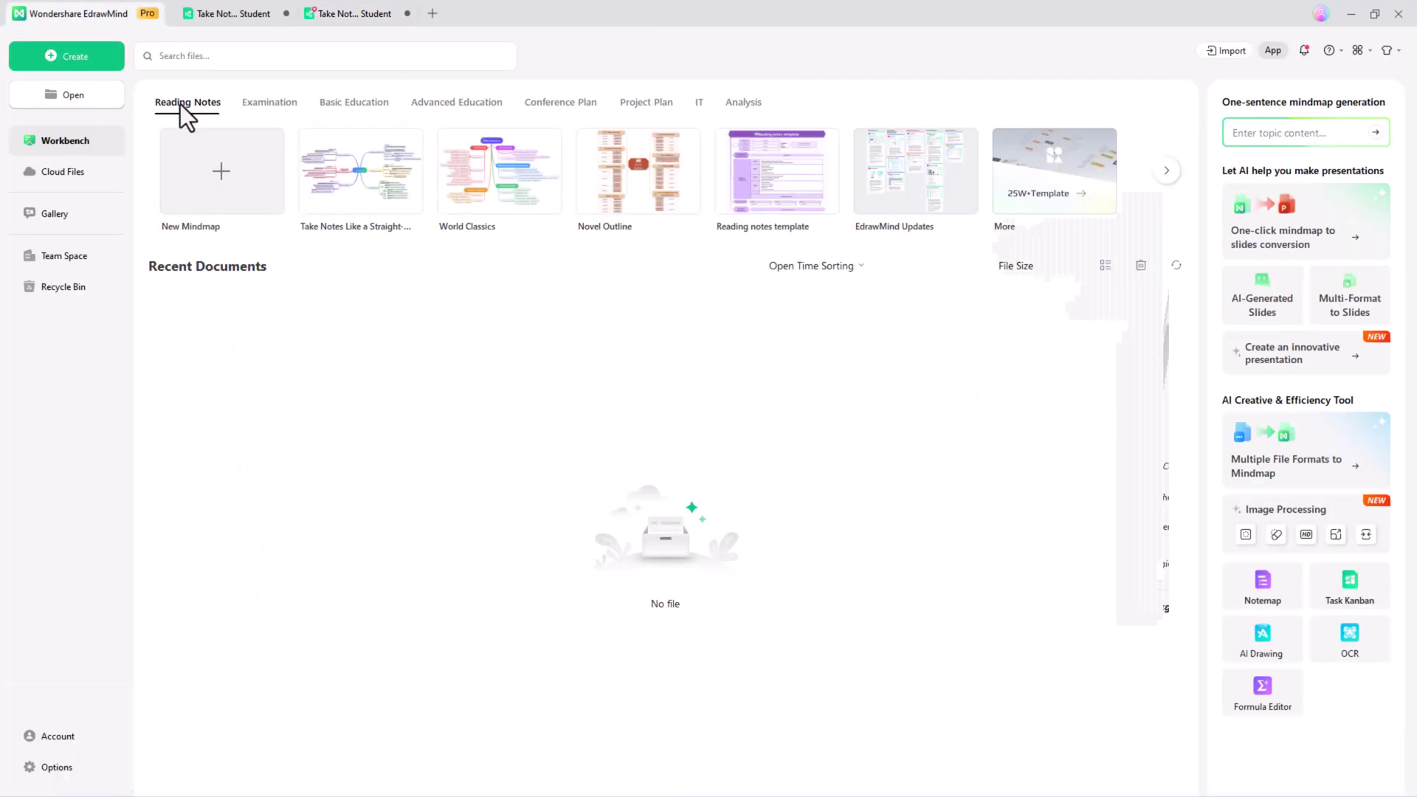
left_click(250, 58)
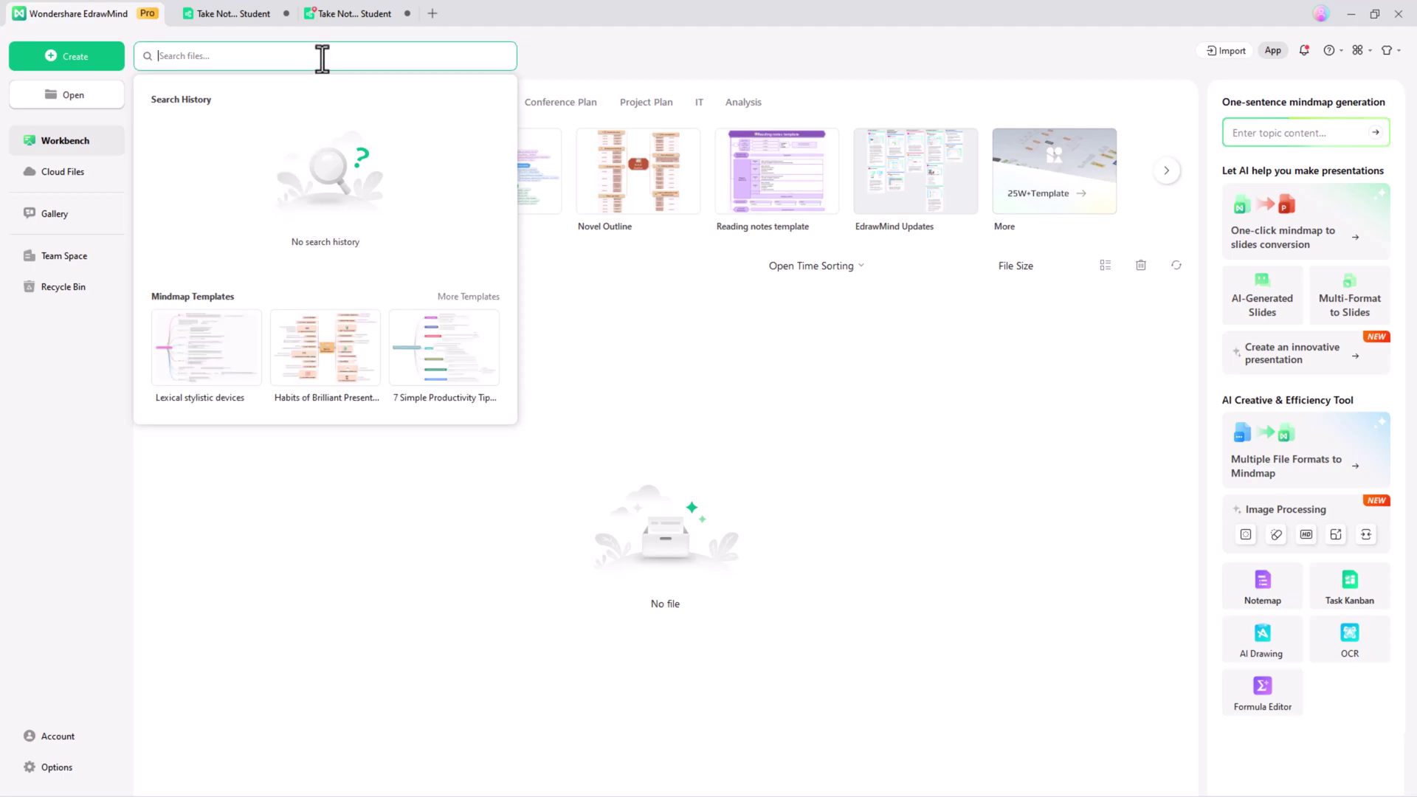
type("today")
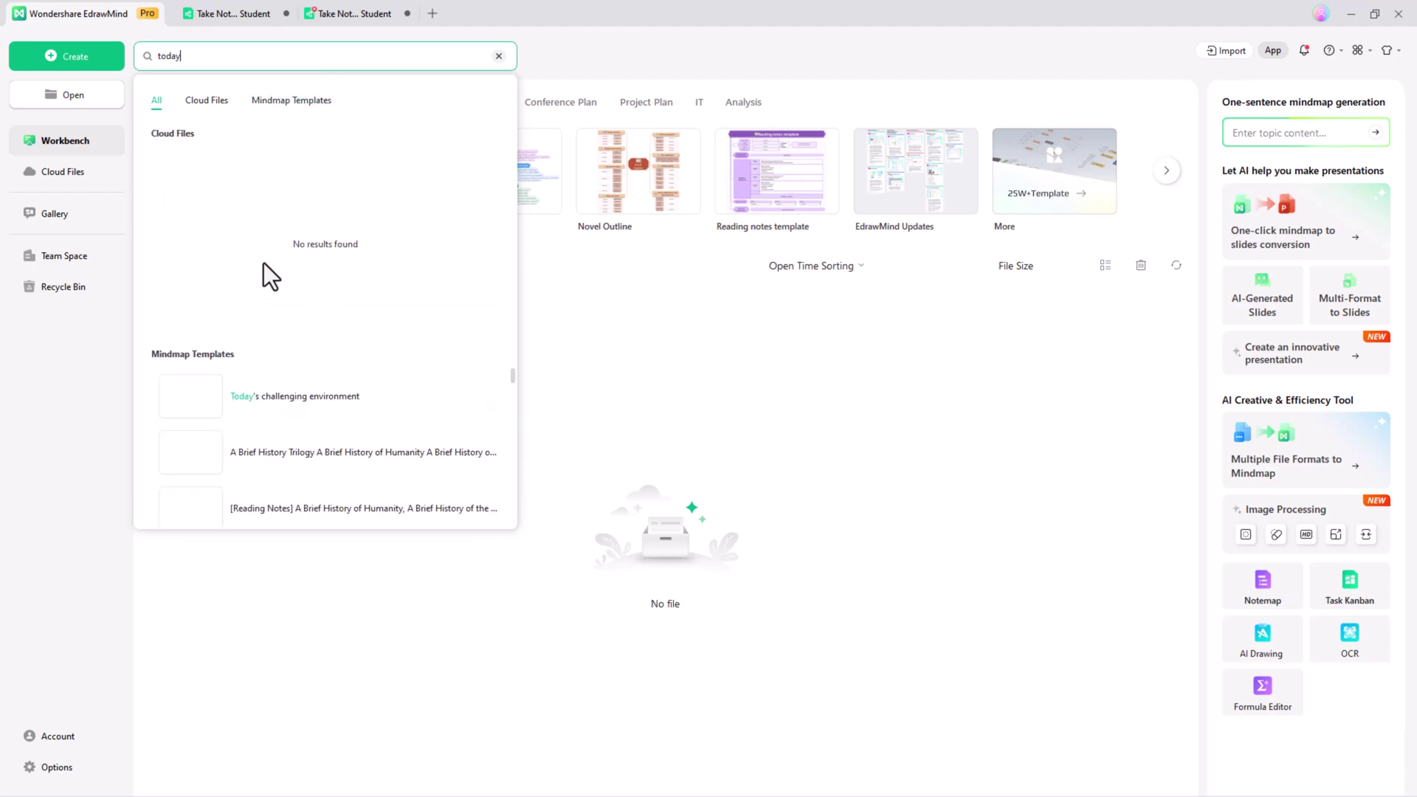
scroll(290, 403, "down", 3)
scroll(294, 417, "down", 3)
scroll(295, 424, "down", 3)
scroll(295, 425, "down", 2)
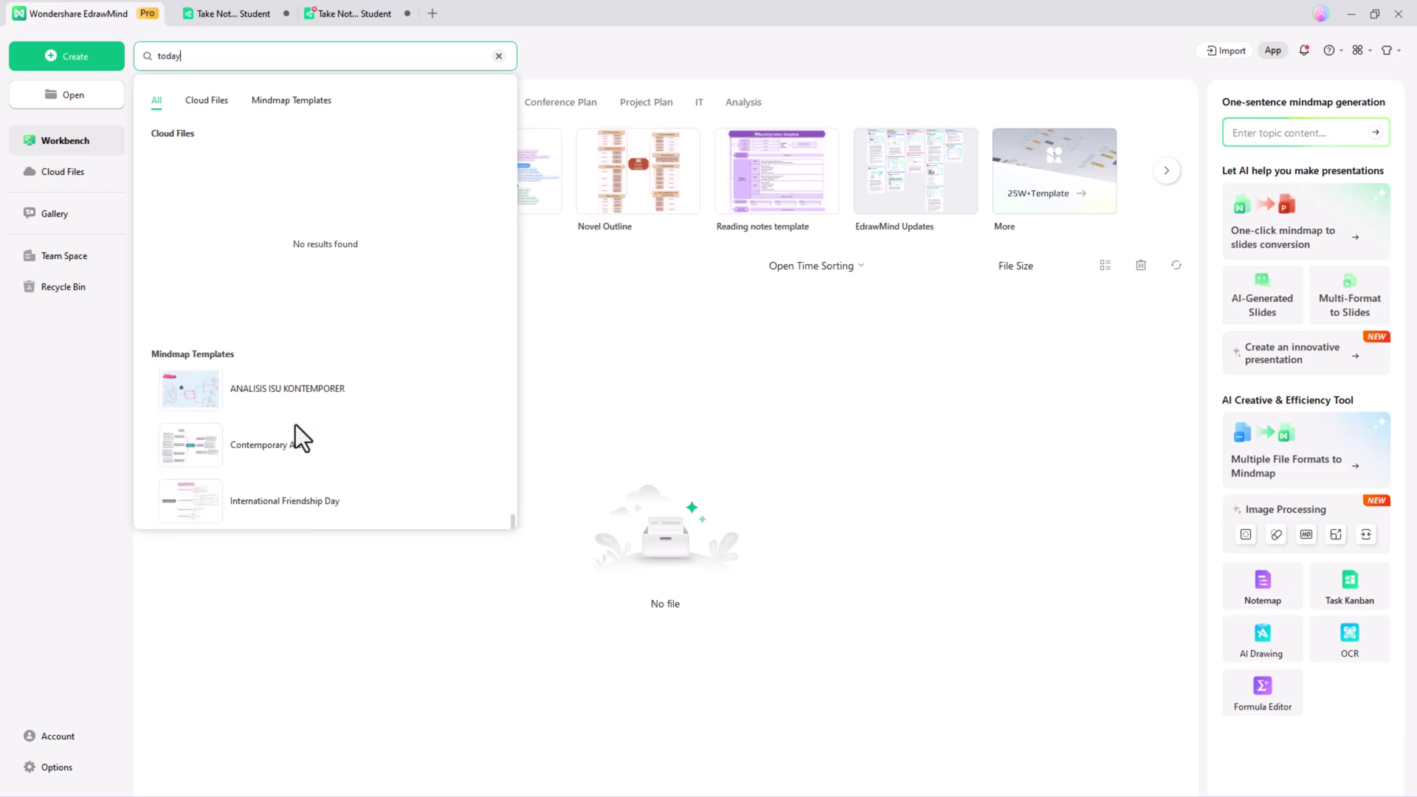
scroll(290, 468, "up", 3)
scroll(290, 467, "up", 3)
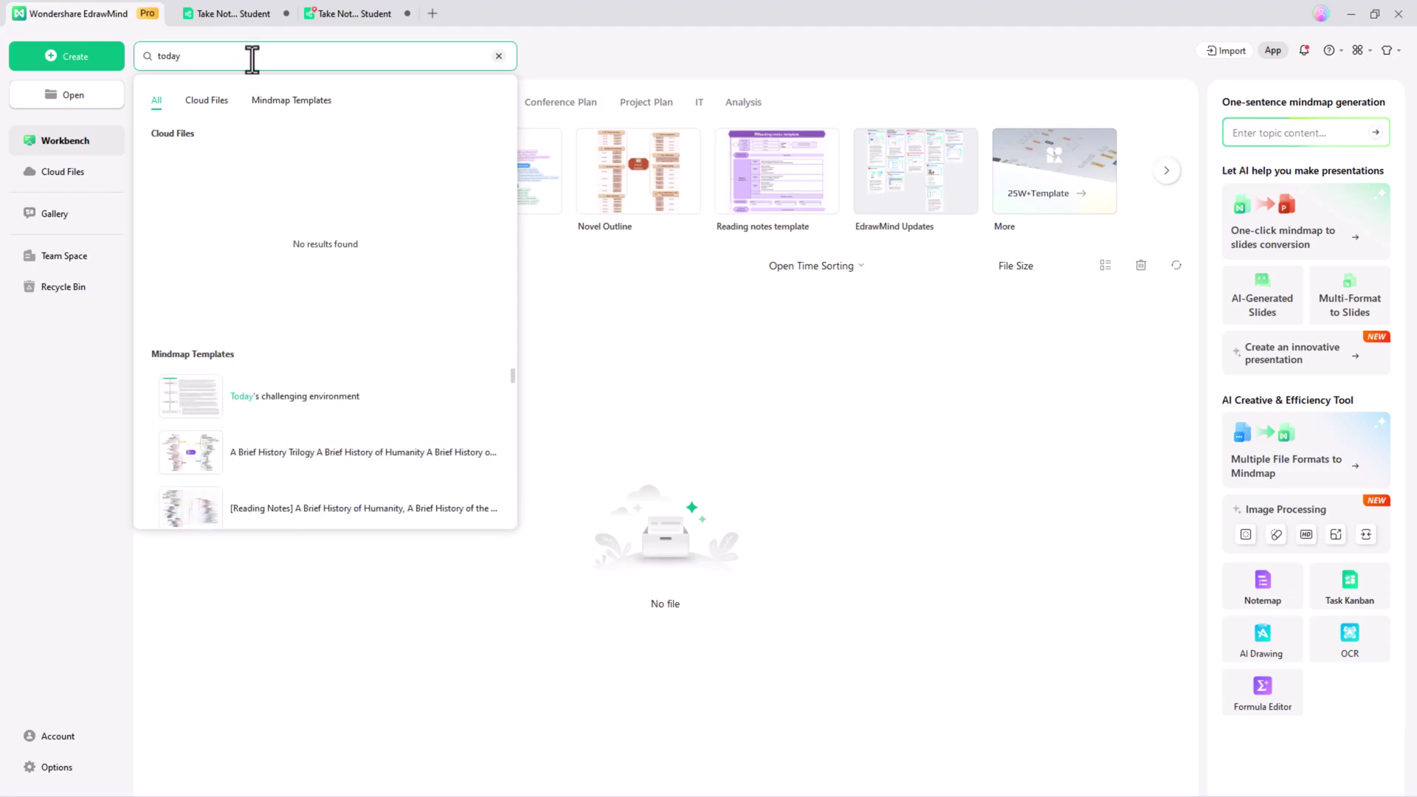
left_click_drag(253, 59, 138, 58)
type("logo")
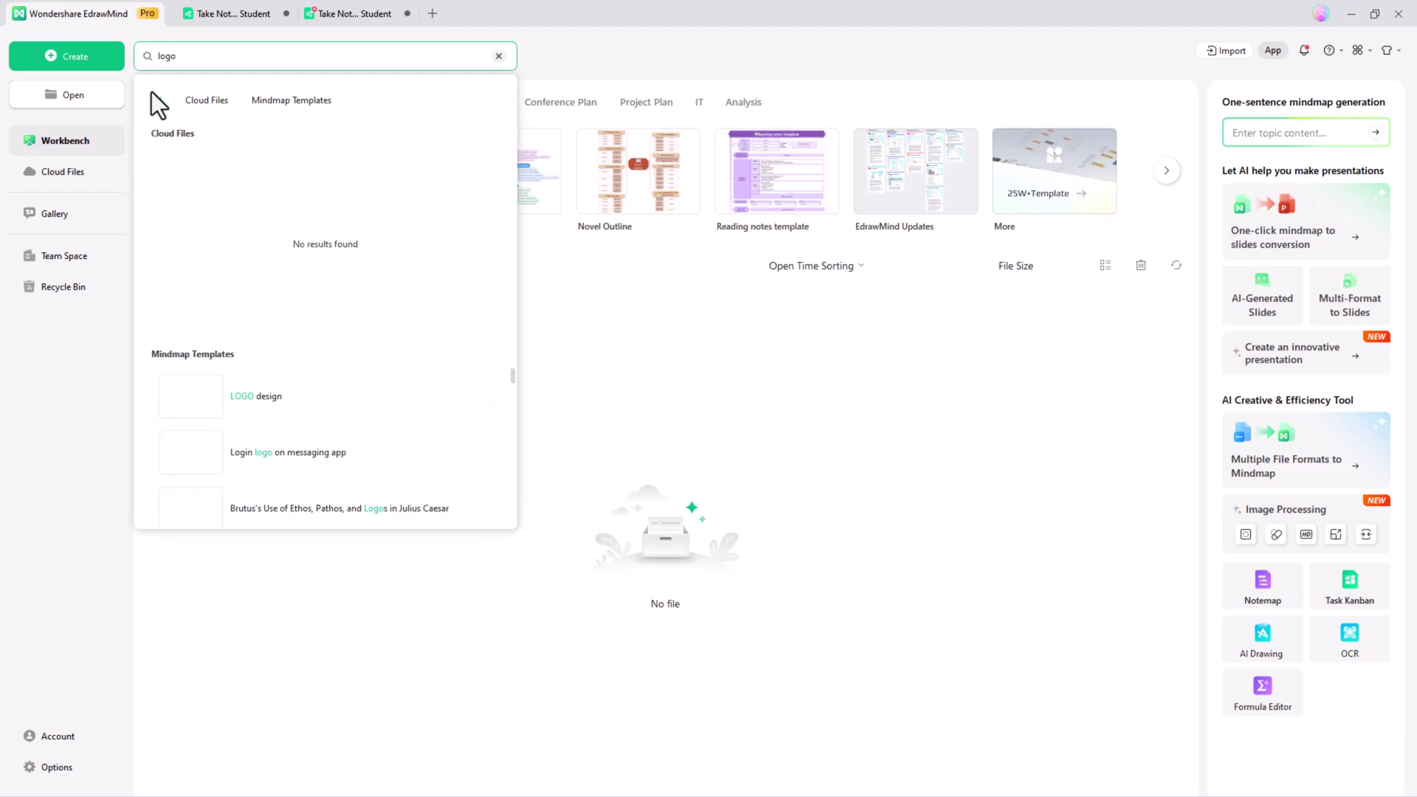
scroll(326, 432, "down", 3)
scroll(331, 440, "down", 3)
scroll(330, 453, "down", 3)
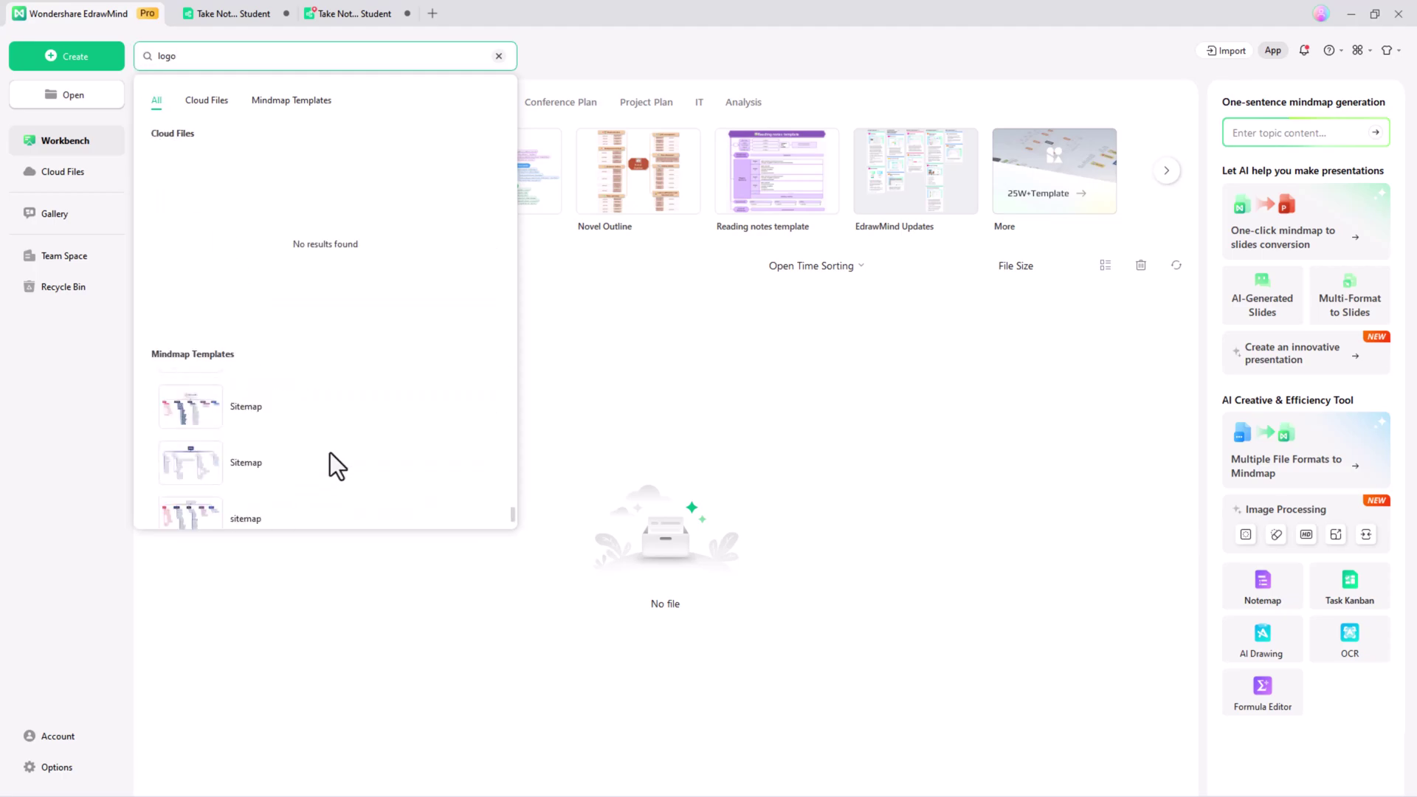
scroll(329, 454, "down", 3)
scroll(330, 453, "down", 2)
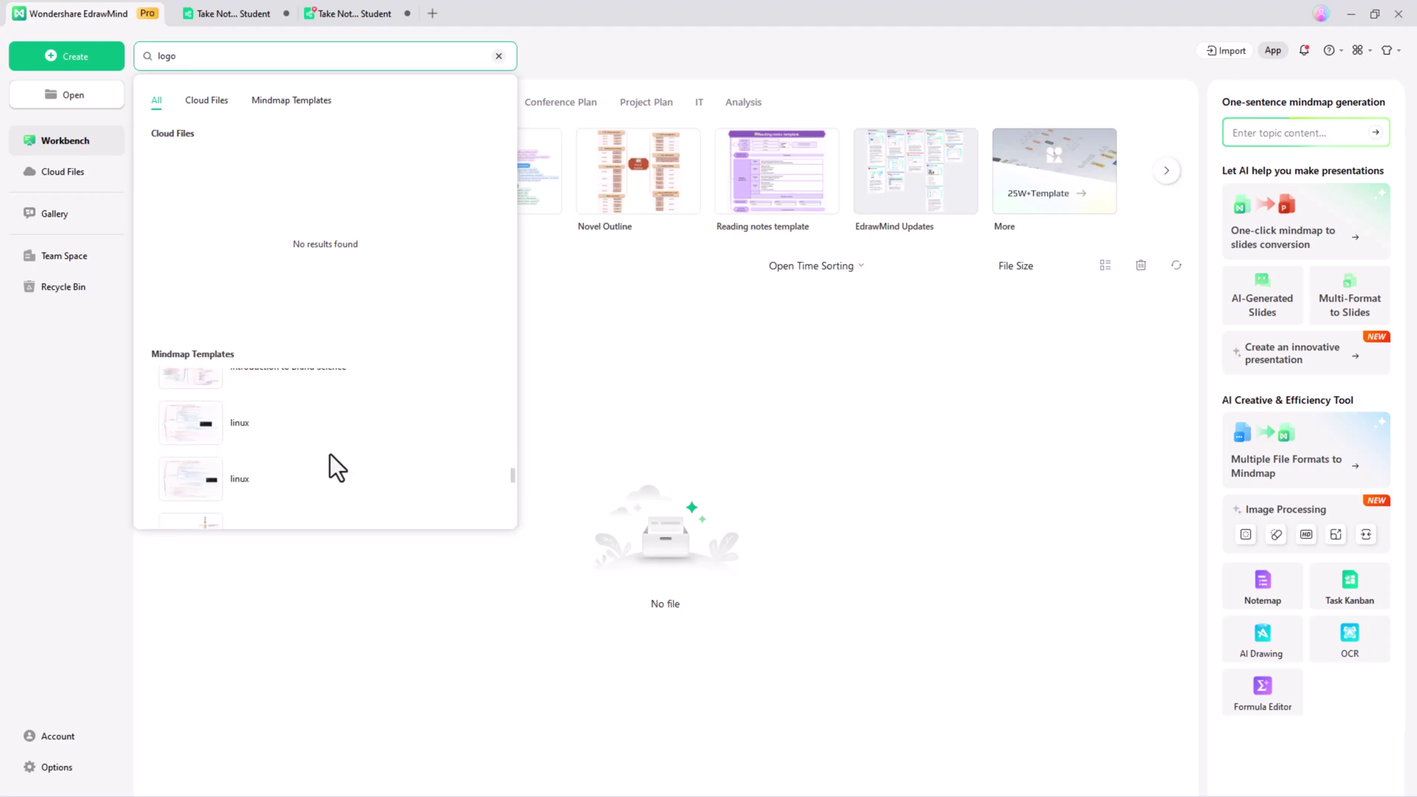
scroll(330, 454, "up", 10)
scroll(329, 454, "up", 5)
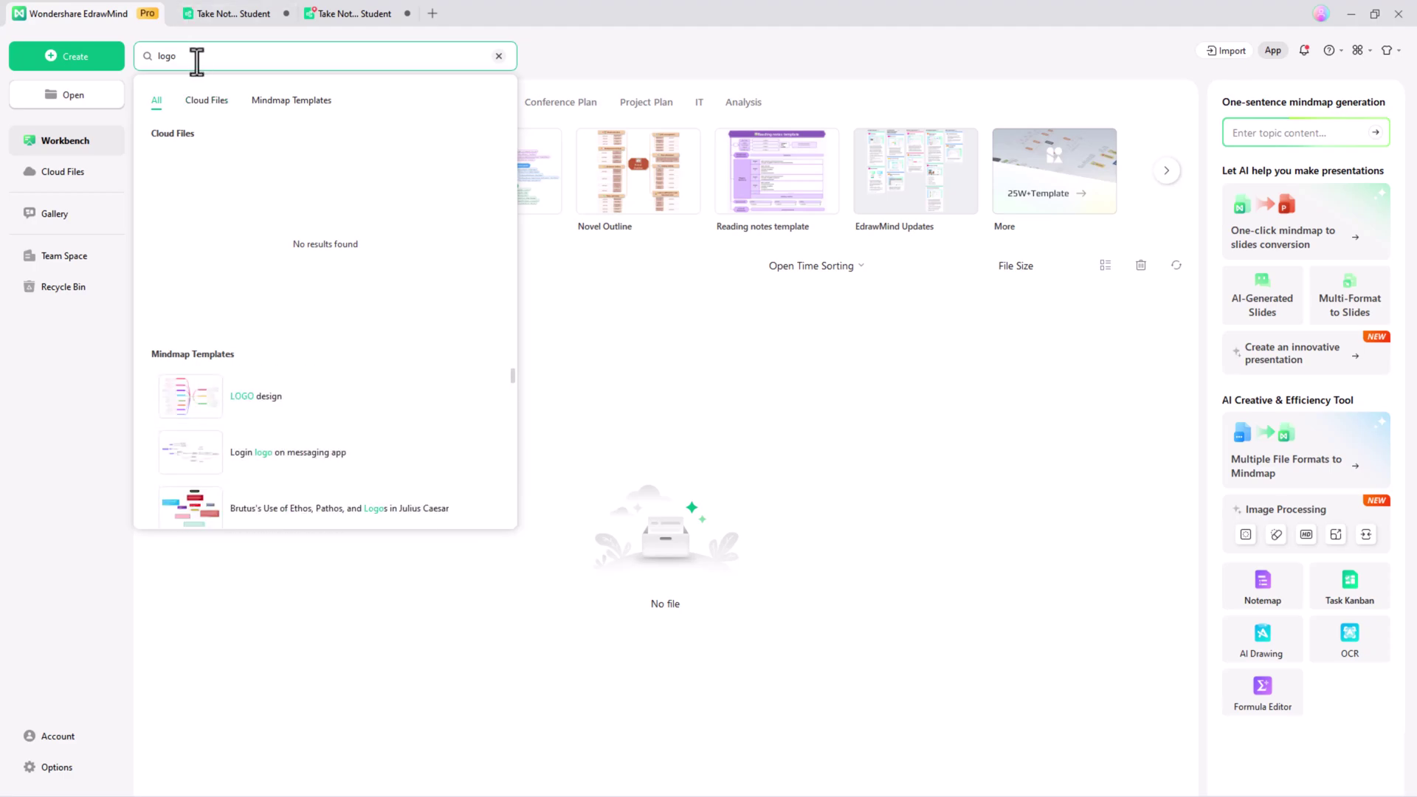
left_click_drag(200, 59, 157, 62)
key("BackSpace")
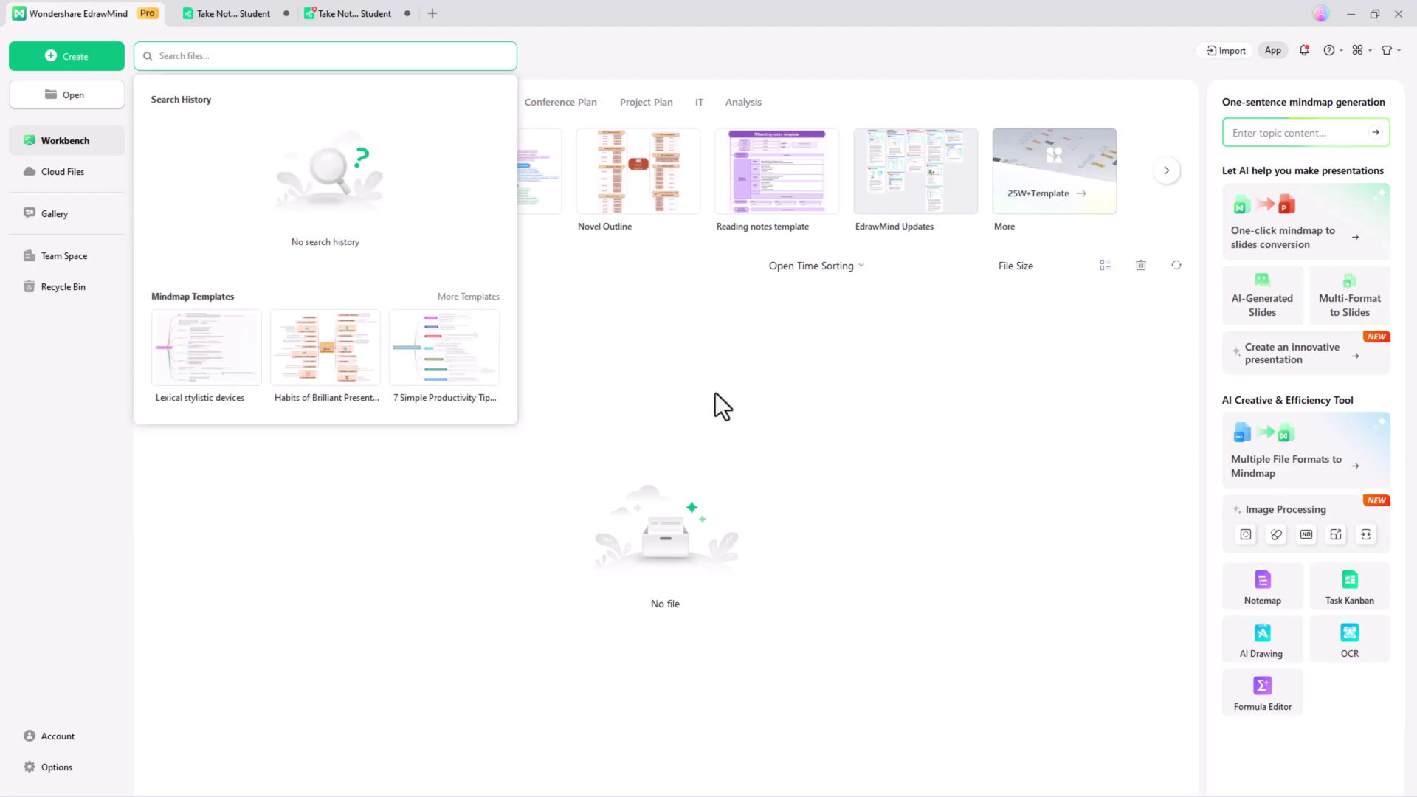
left_click(816, 416)
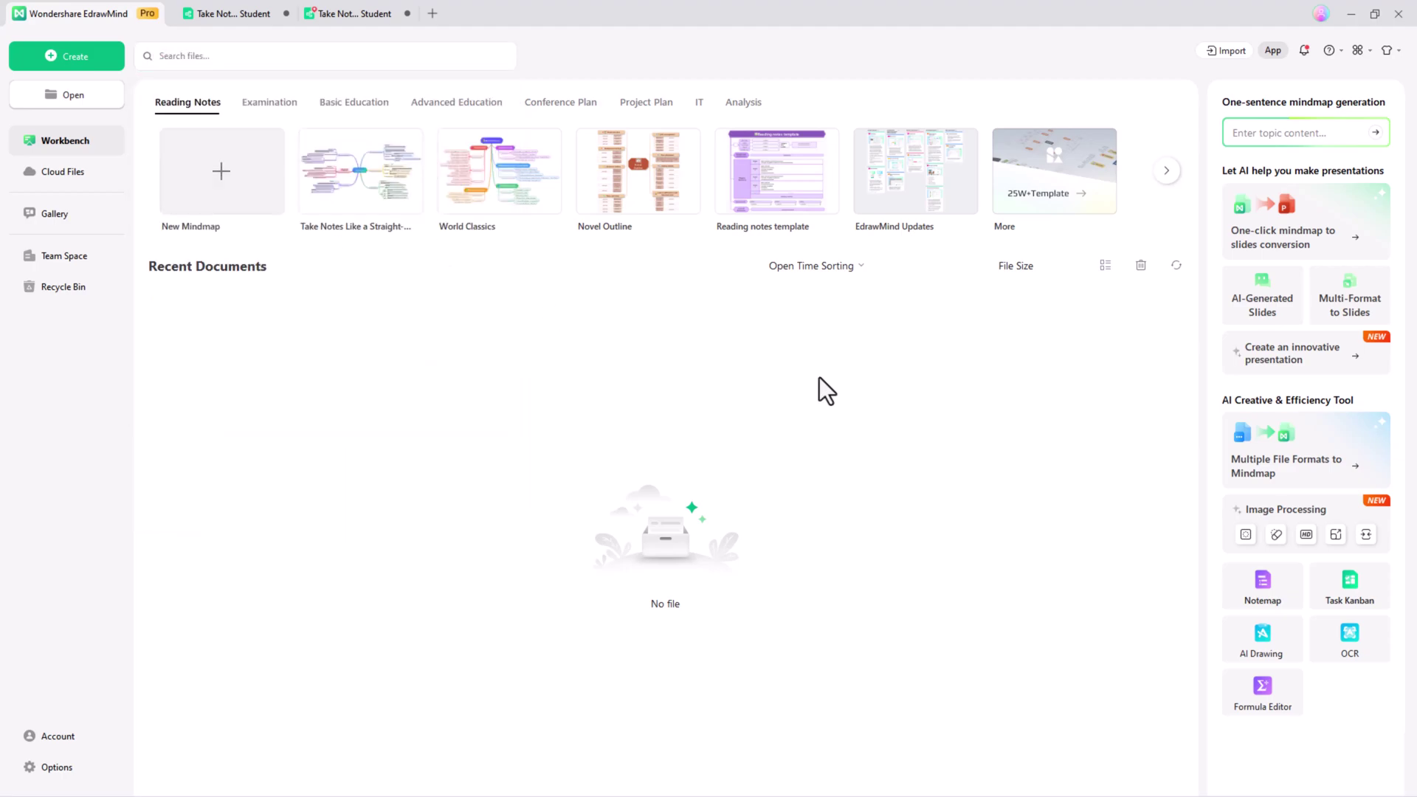
Step: Insert image 1 from Downloads into the Take Notes mind map near the Feynman topic
left_click(265, 14)
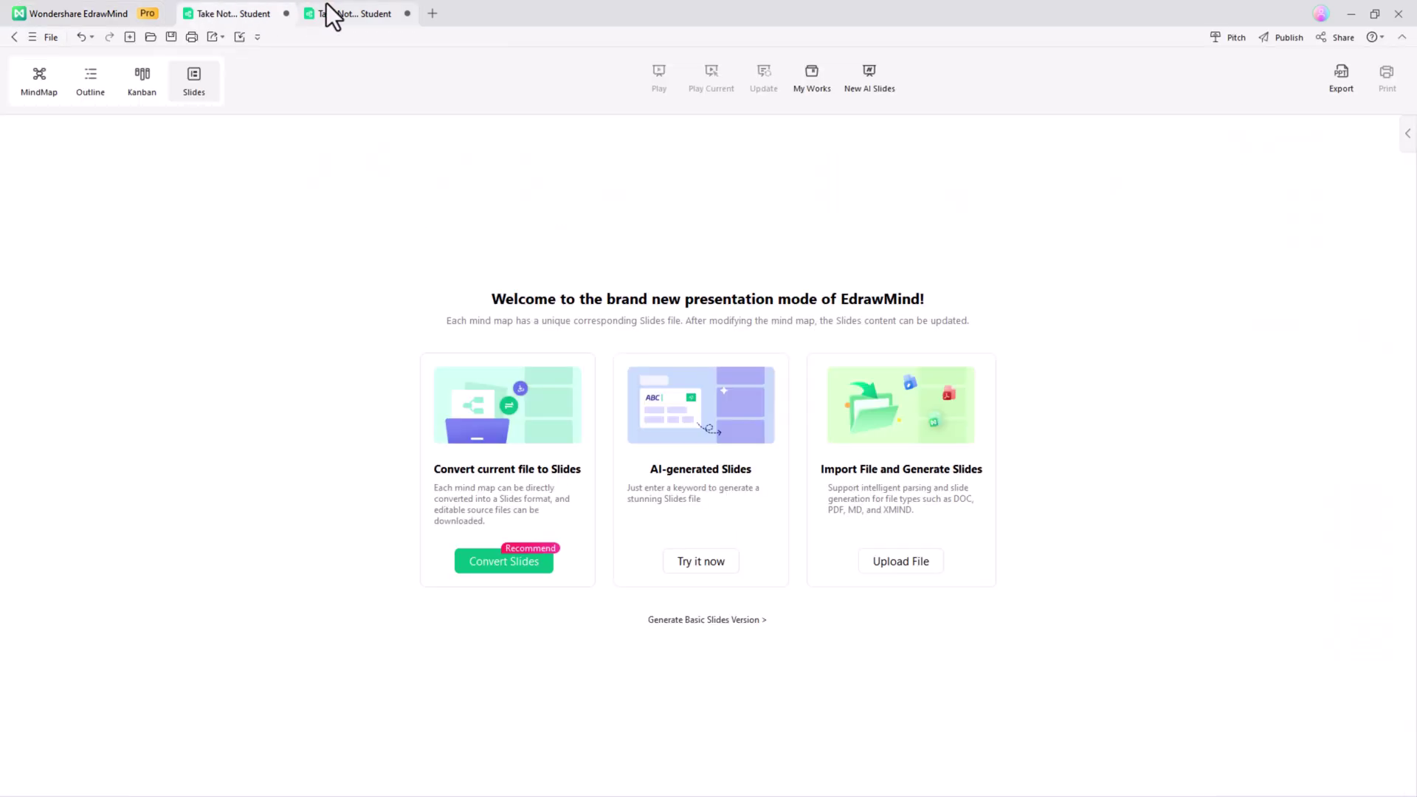
left_click(366, 13)
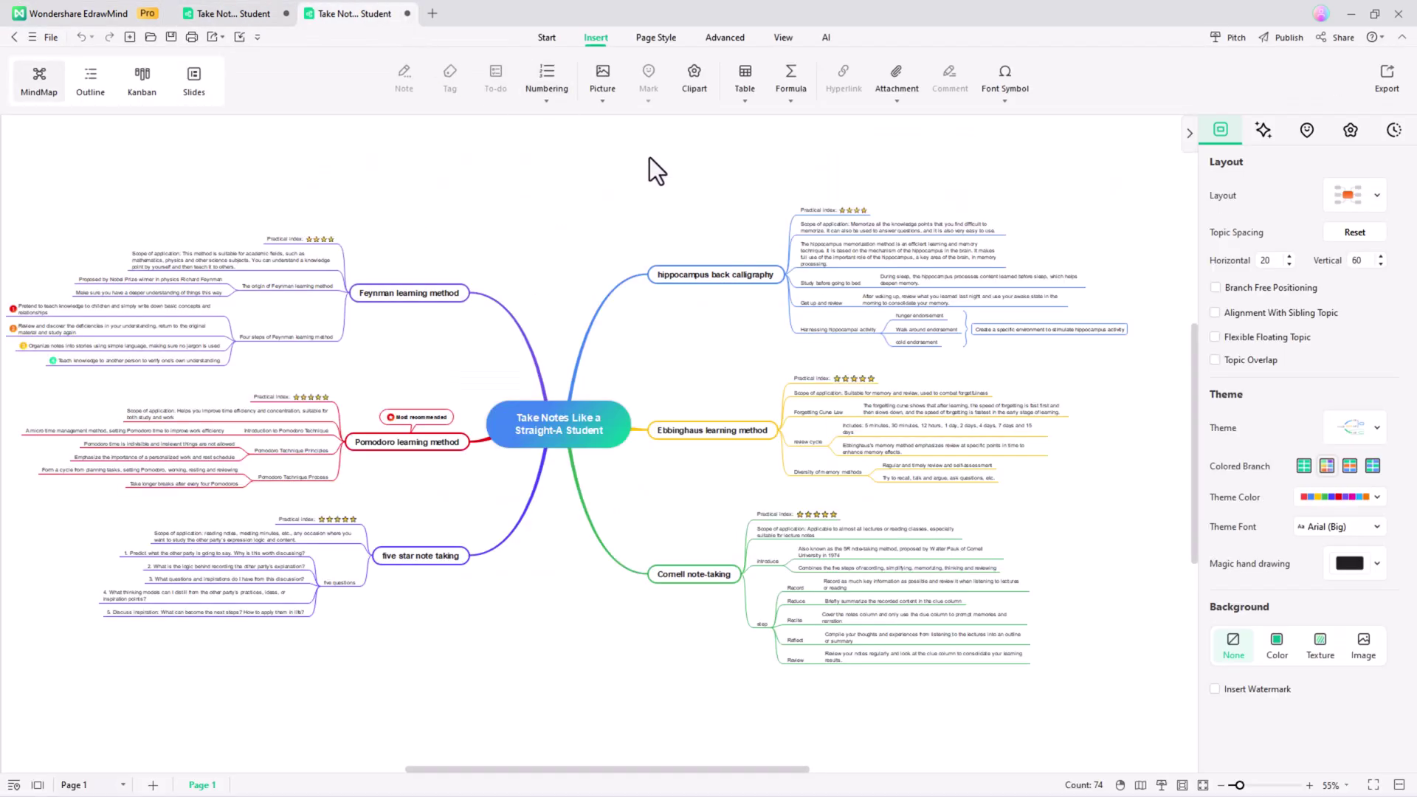
left_click(605, 101)
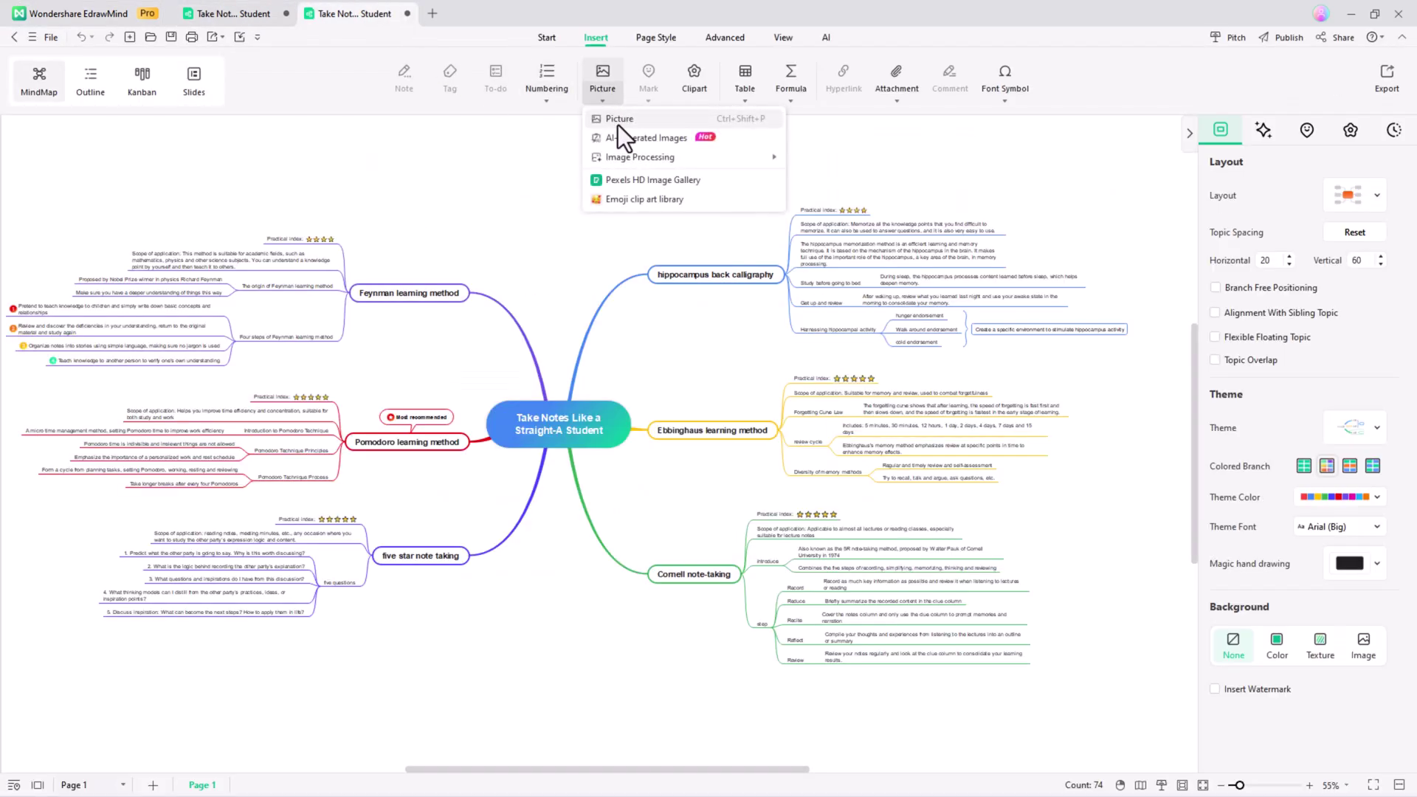
left_click(618, 125)
left_click(180, 153)
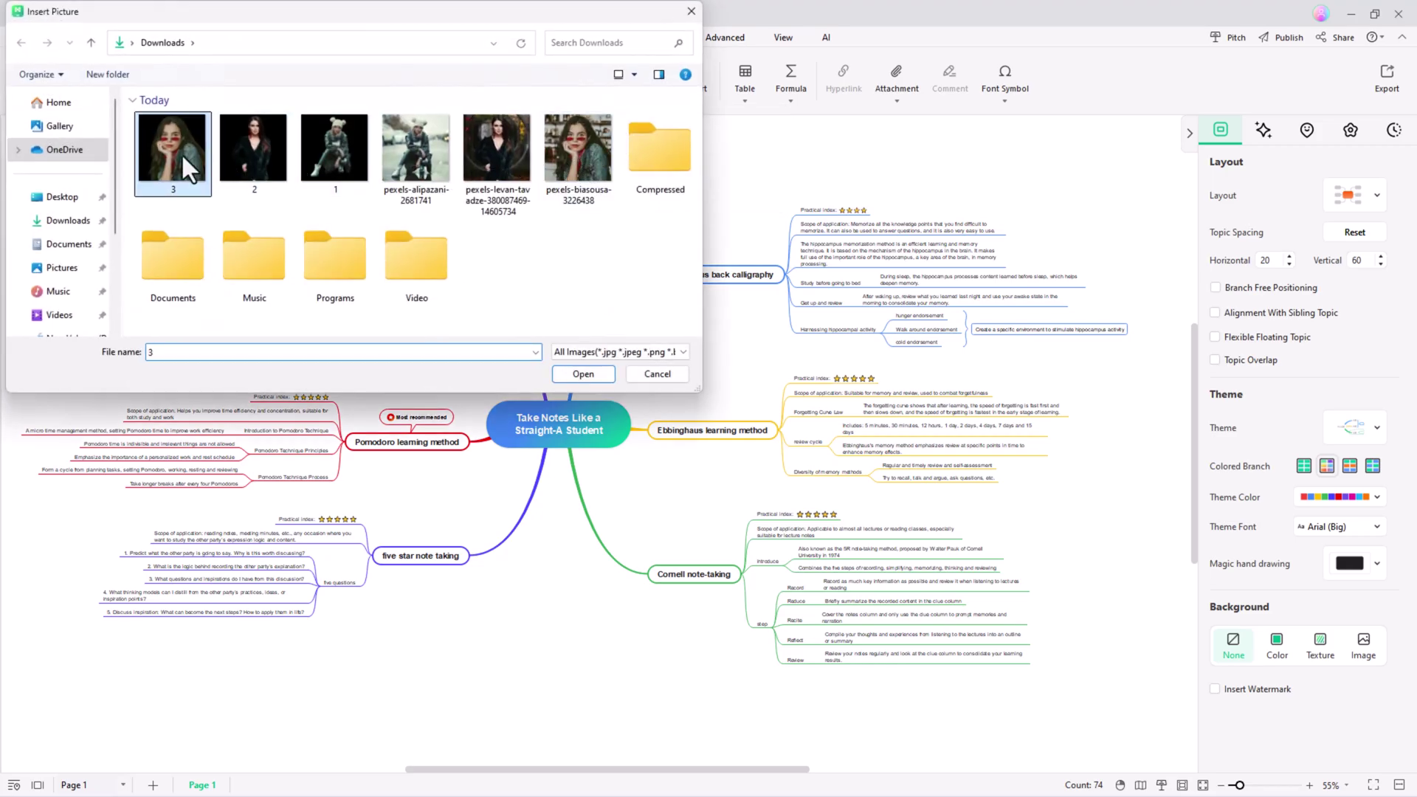
left_click(336, 156)
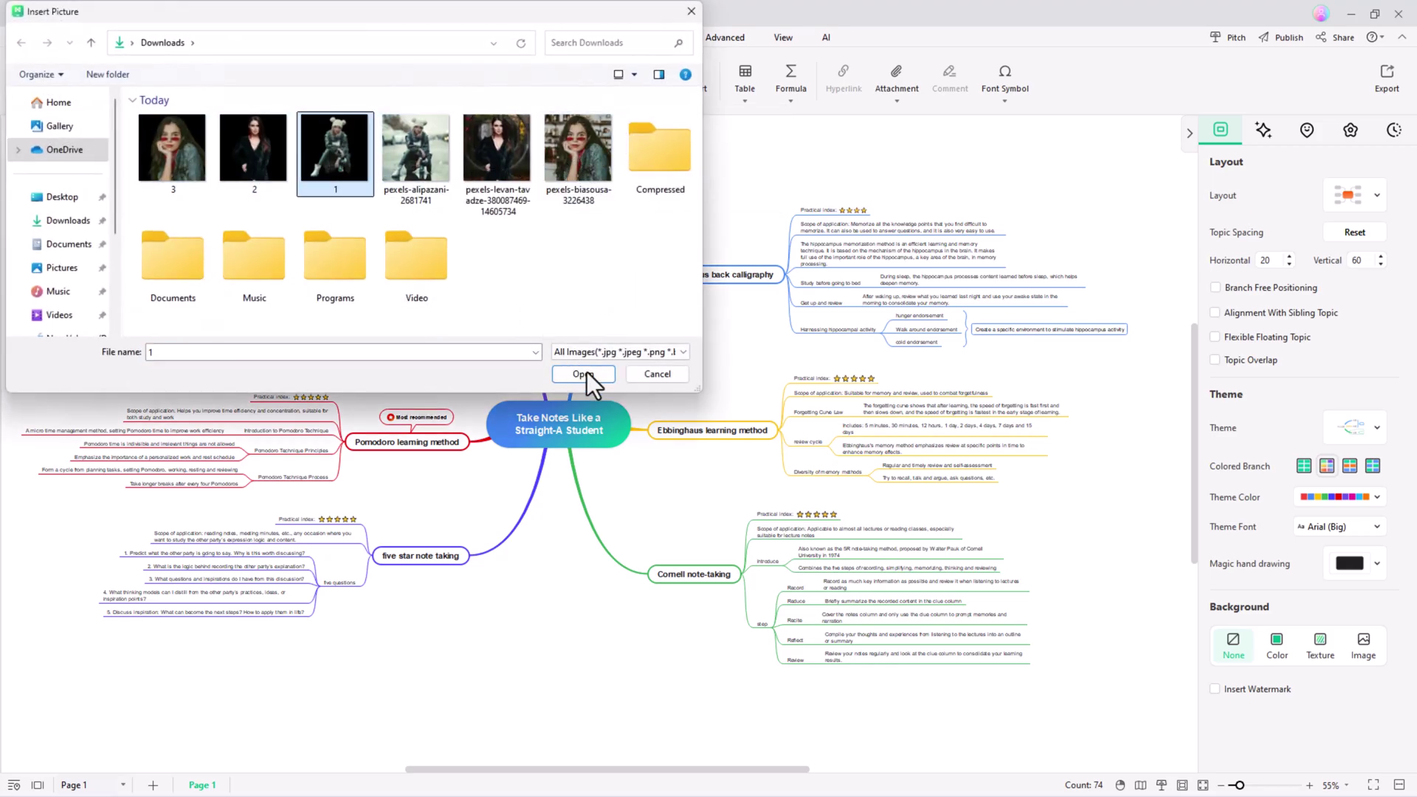
left_click(585, 374)
mouse_move(650, 348)
left_mouse_down()
mouse_move(492, 291)
mouse_move(456, 210)
left_mouse_up()
Step: Resize the photo to 387 by 387 and position it above the central topic
left_click(441, 213)
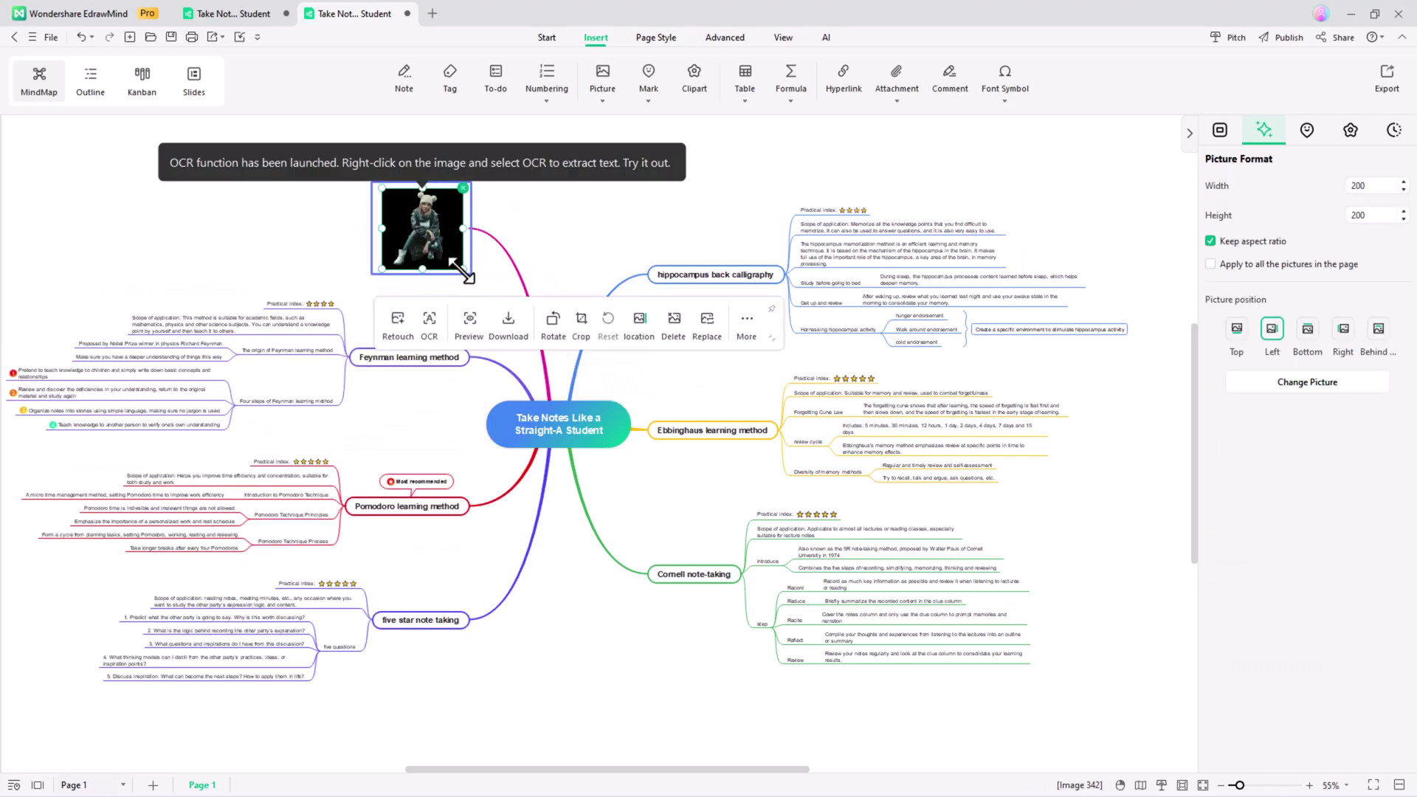
left_click_drag(466, 270, 592, 366)
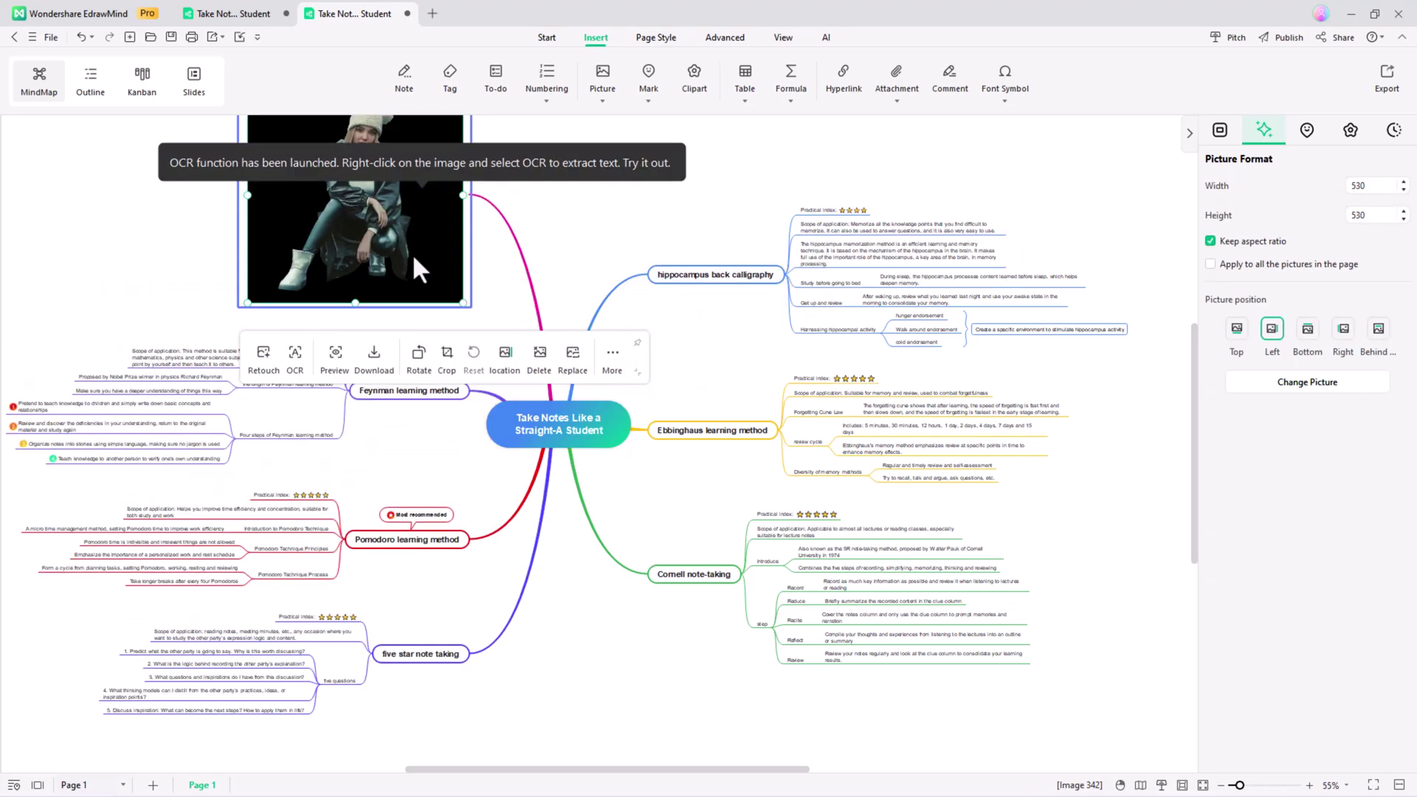
mouse_move(413, 259)
left_mouse_down()
mouse_move(230, 252)
mouse_move(599, 264)
mouse_move(593, 247)
left_mouse_up()
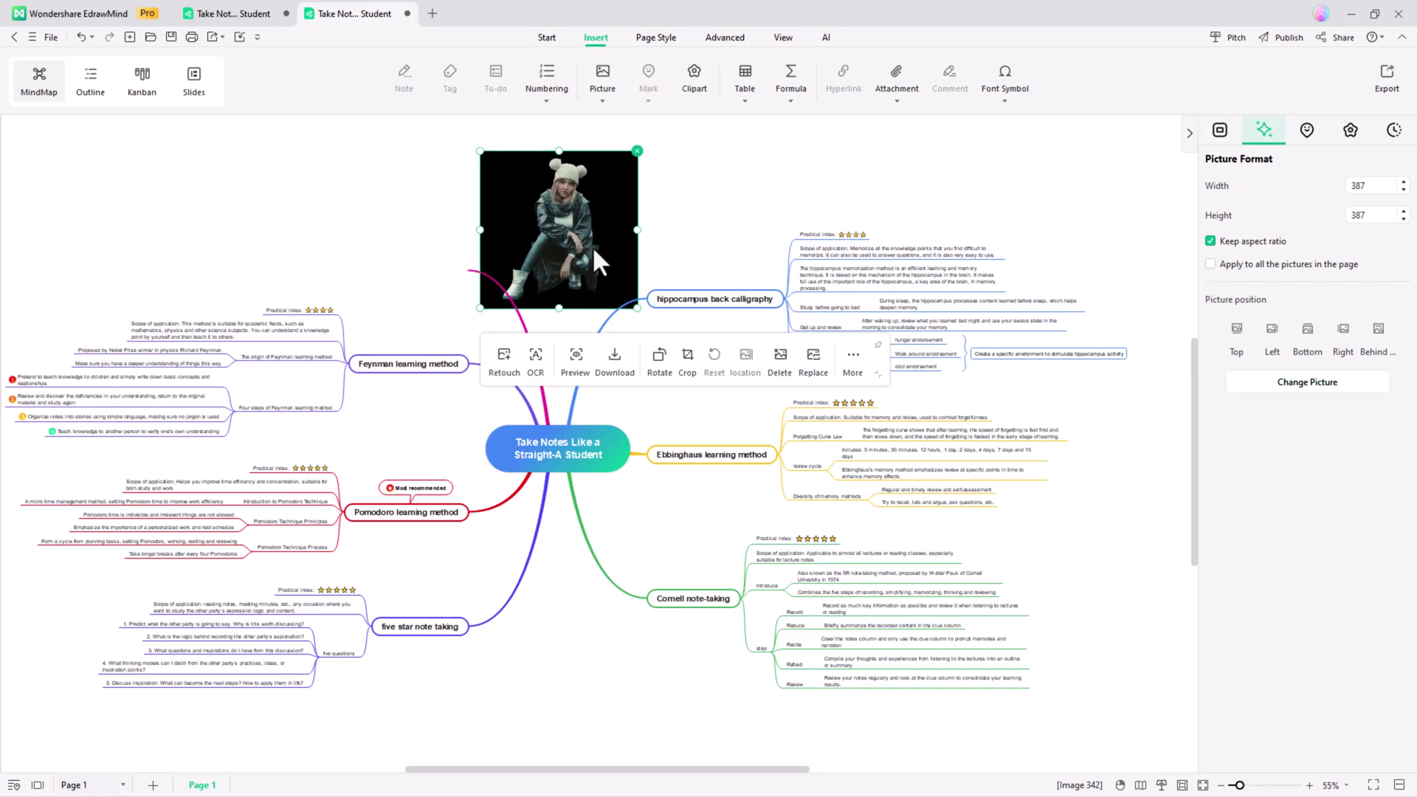
left_click(749, 180)
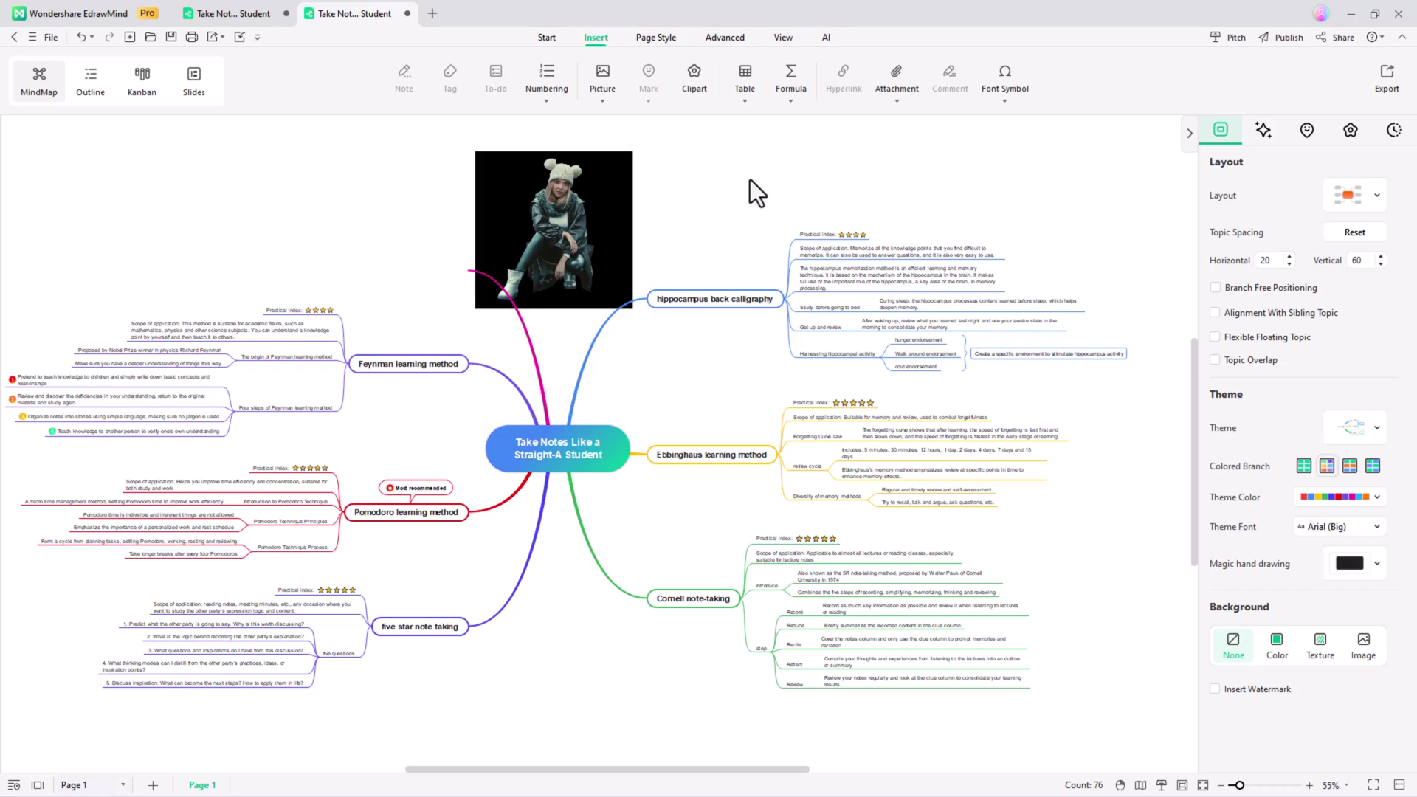
scroll(752, 199, "down", 3)
scroll(756, 215, "down", 3)
scroll(756, 219, "up", 5)
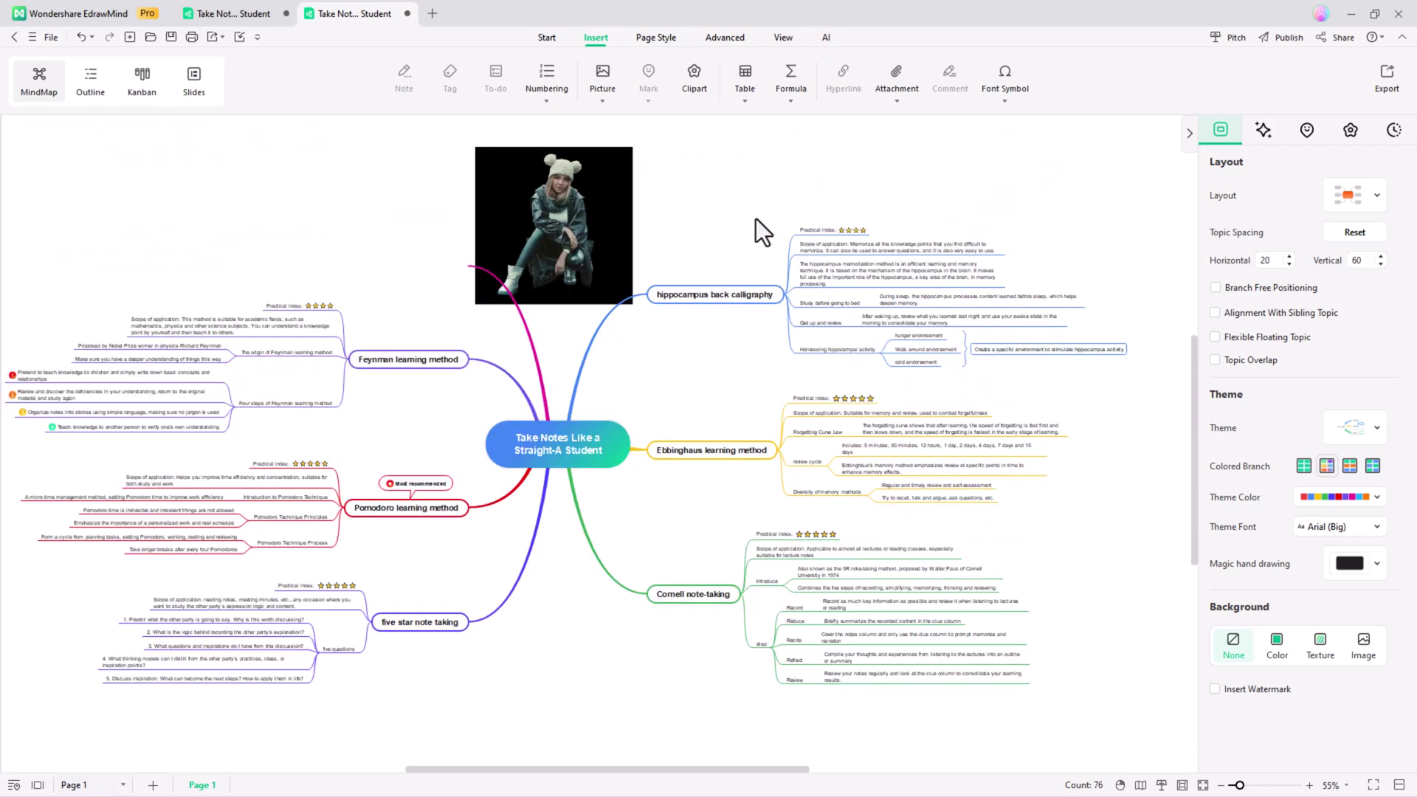
scroll(756, 218, "up", 2)
scroll(757, 222, "down", 3)
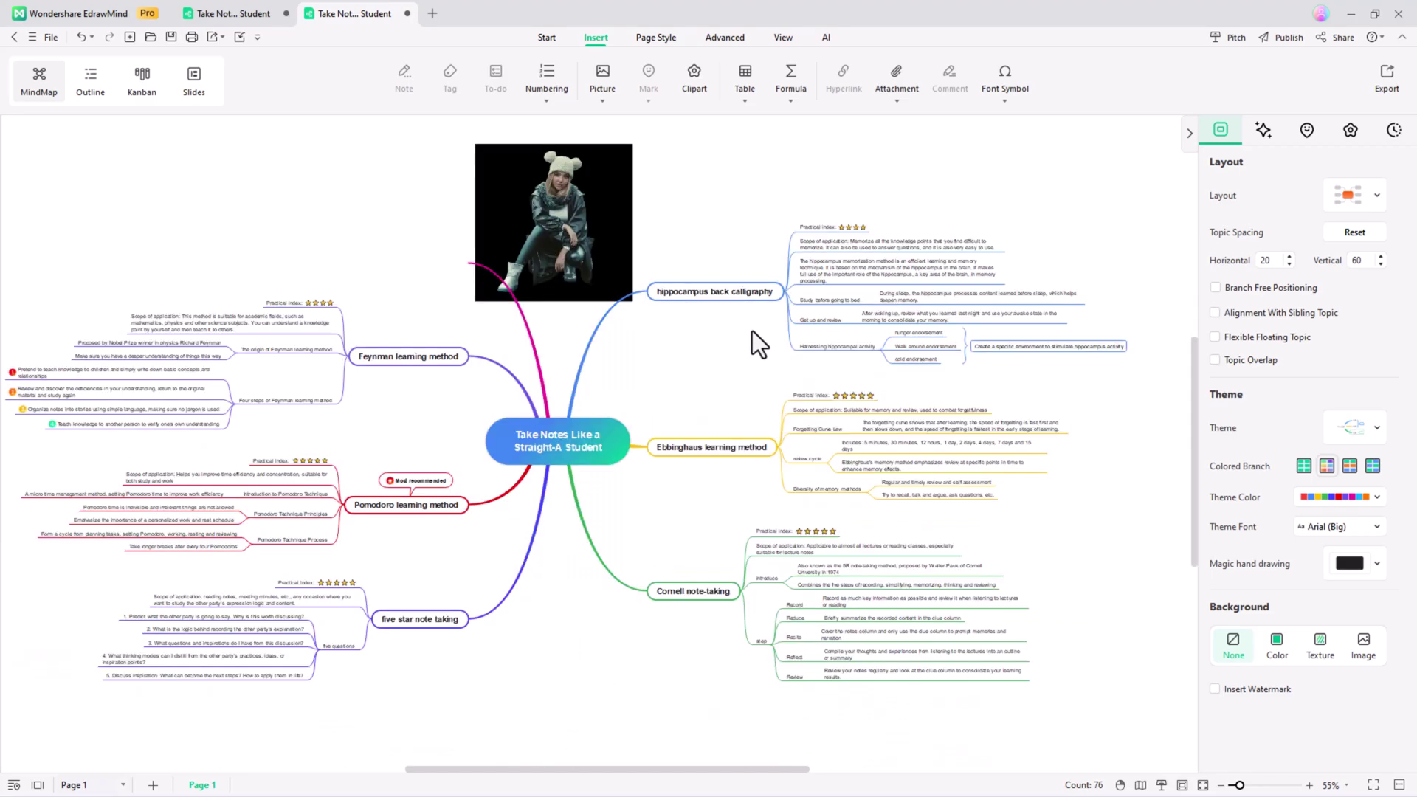
left_click(562, 210)
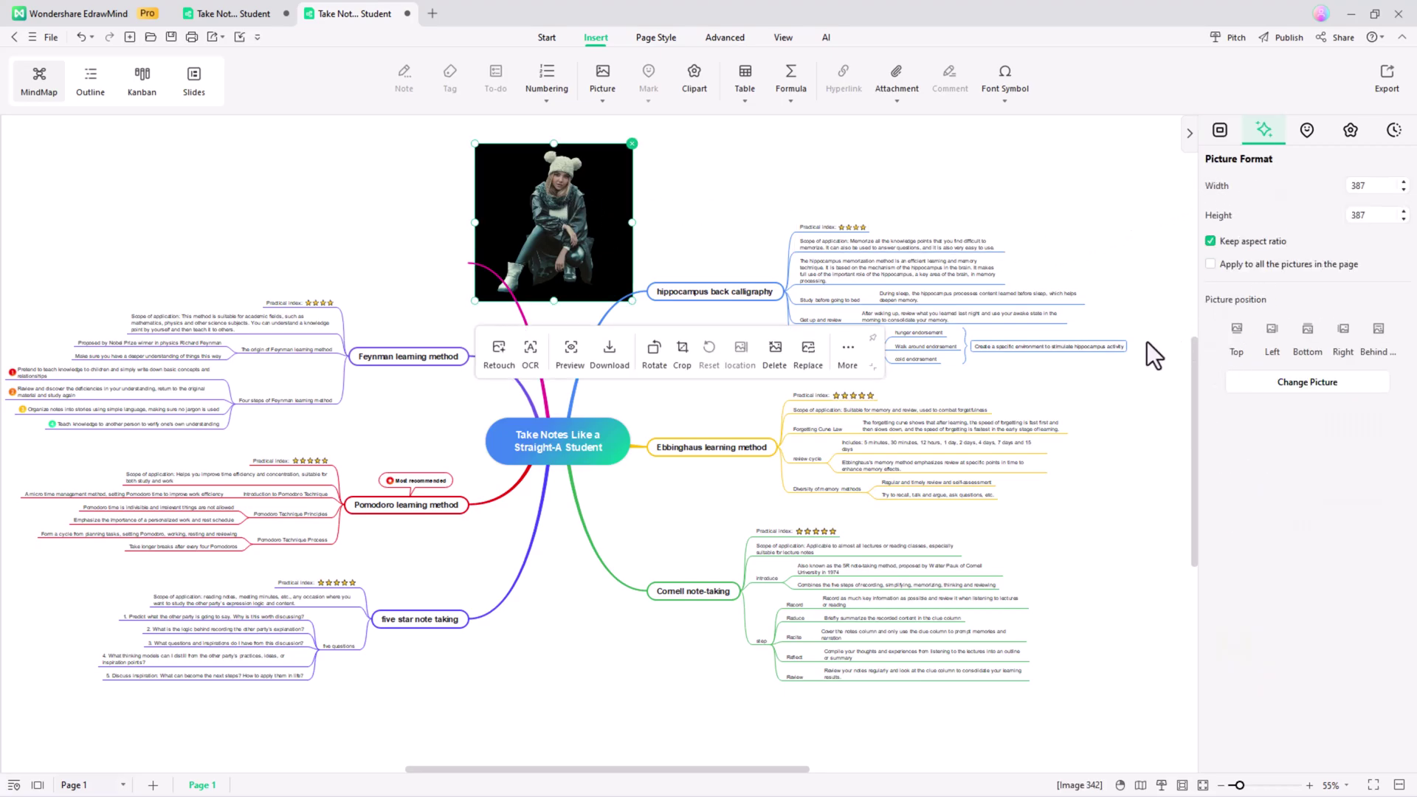
scroll(901, 512, "up", 2)
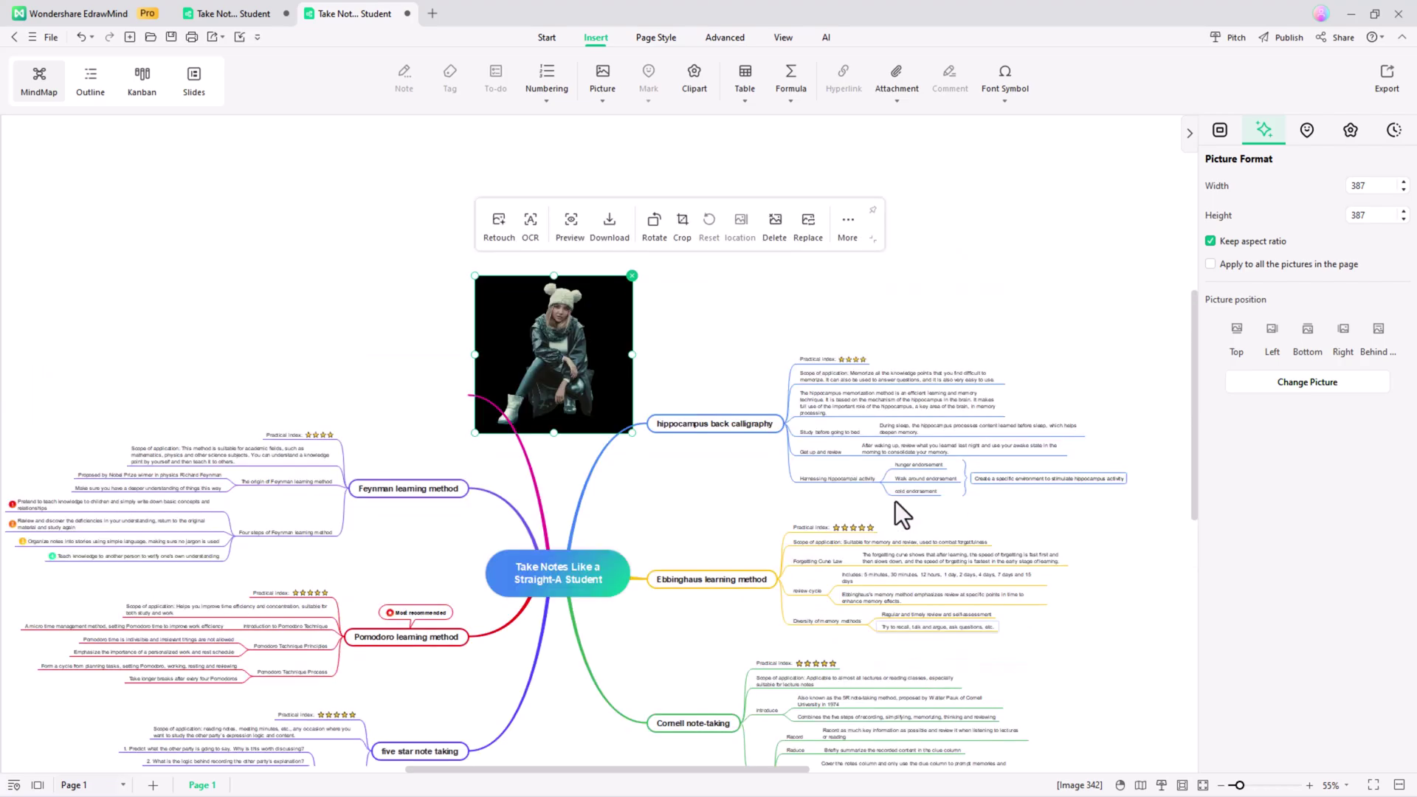